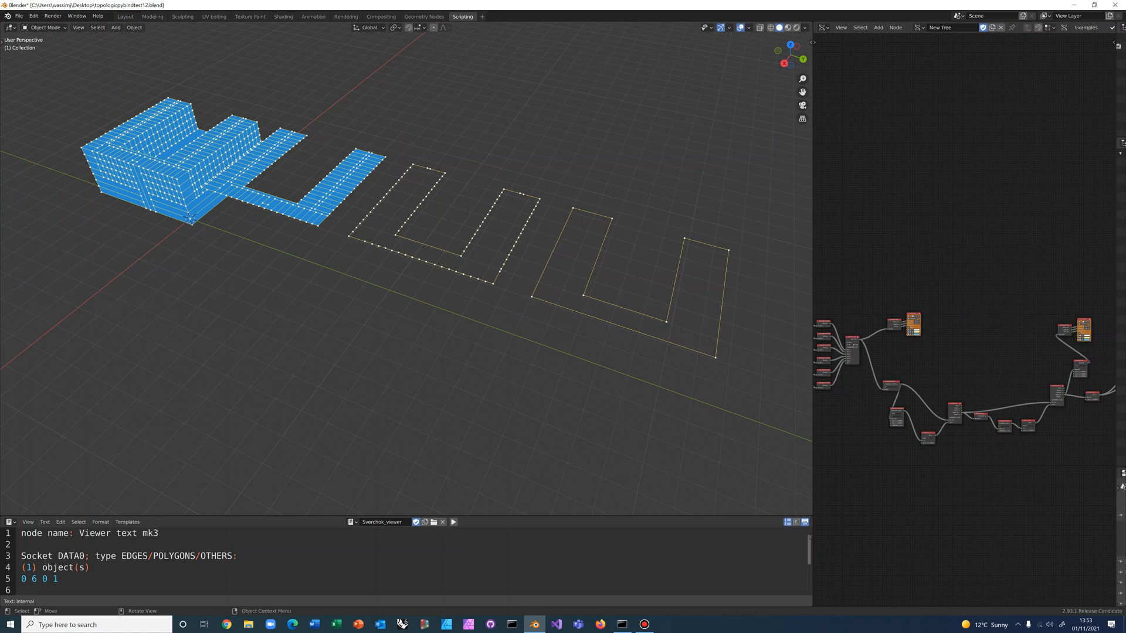
- Widen the node editor beside the 3D viewport and bring the whole node tree into view
{"action": "scroll", "coordinate": [406, 268], "scroll_direction": "down", "scroll_amount": 1}
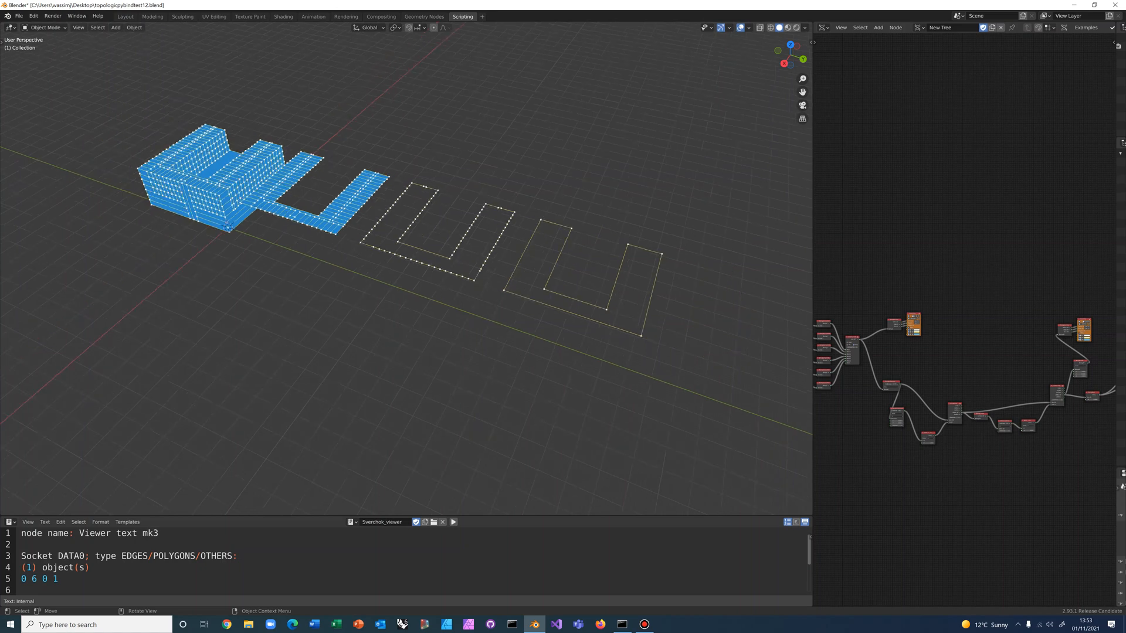
{"action": "left_click_drag", "start_coordinate": [813, 264], "coordinate": [551, 264]}
{"action": "middle_click_drag", "start_coordinate": [888, 393], "coordinate": [791, 299]}
{"action": "scroll", "coordinate": [833, 304], "scroll_direction": "up", "scroll_amount": 1}
{"action": "scroll", "coordinate": [833, 305], "scroll_direction": "down", "scroll_amount": 1}
{"action": "scroll", "coordinate": [827, 311], "scroll_direction": "down", "scroll_amount": 1}
- Delete every node downstream of List Join except the Topology.Geometry and Viewer Draw nodes
{"action": "left_click_drag", "start_coordinate": [1057, 193], "coordinate": [724, 367]}
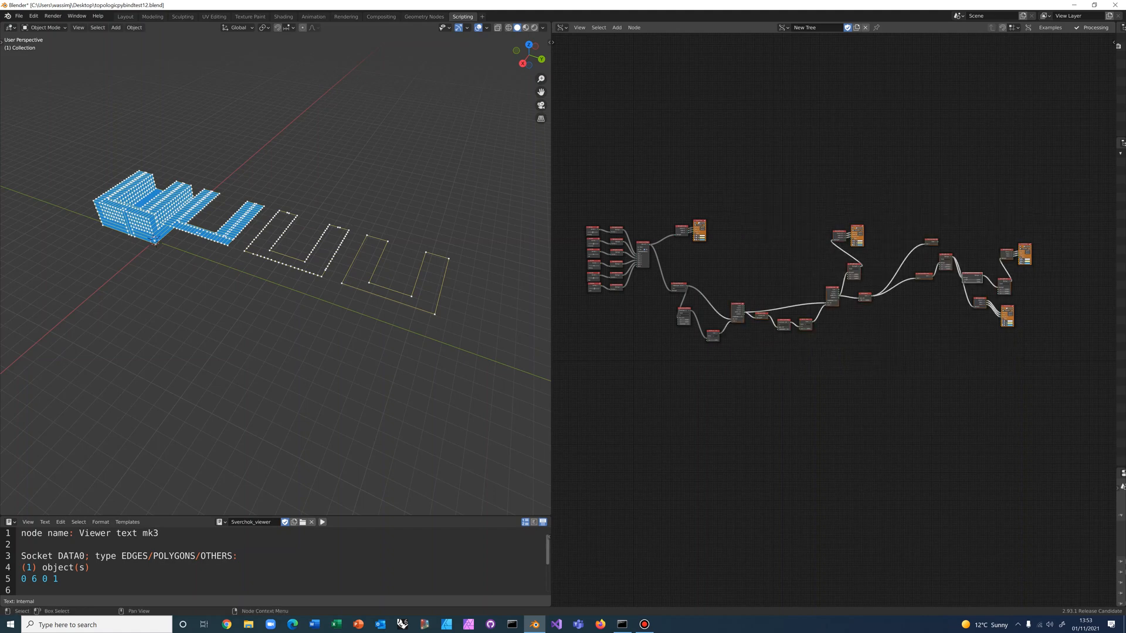
{"action": "key", "text": "Delete"}
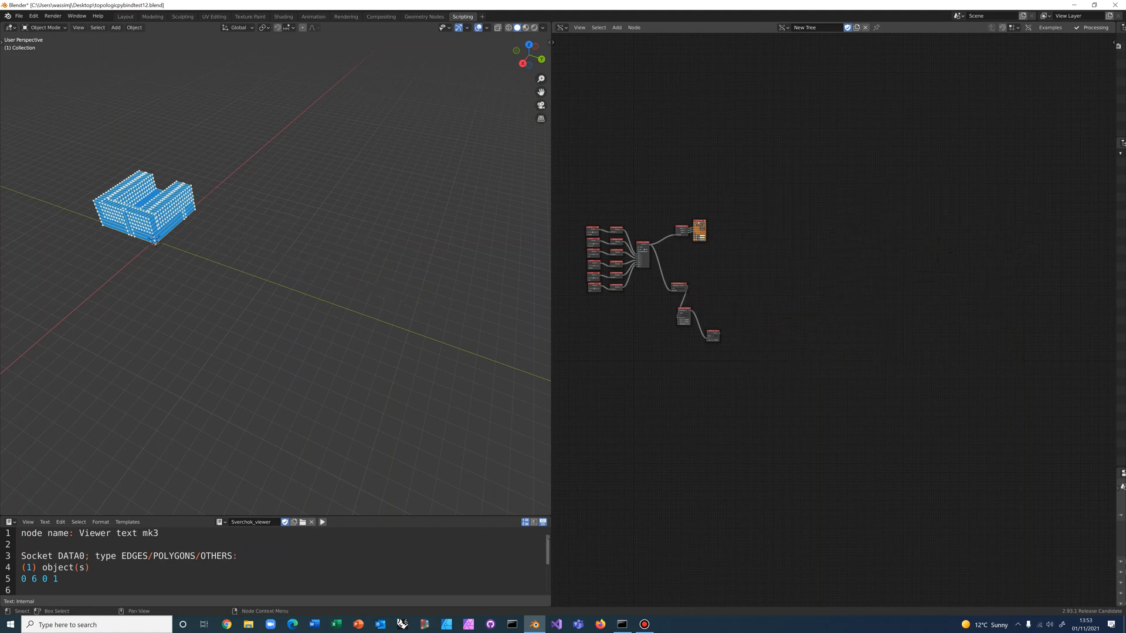
{"action": "left_click_drag", "start_coordinate": [720, 366], "coordinate": [657, 255]}
{"action": "key", "text": "Delete"}
- Align the Unit, Parking, Lift, Common and Amenity File Path nodes with the Stair node in an evenly spaced column
{"action": "scroll", "coordinate": [639, 258], "scroll_direction": "up", "scroll_amount": 2}
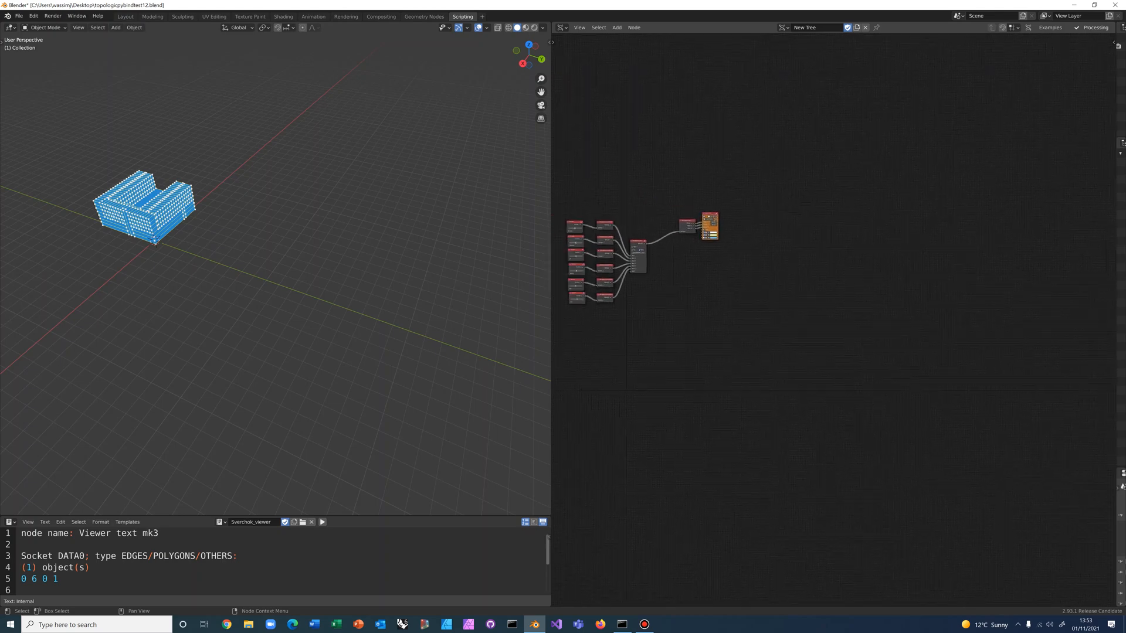
{"action": "middle_click_drag", "start_coordinate": [733, 279], "coordinate": [873, 334]}
{"action": "scroll", "coordinate": [793, 309], "scroll_direction": "up", "scroll_amount": 4}
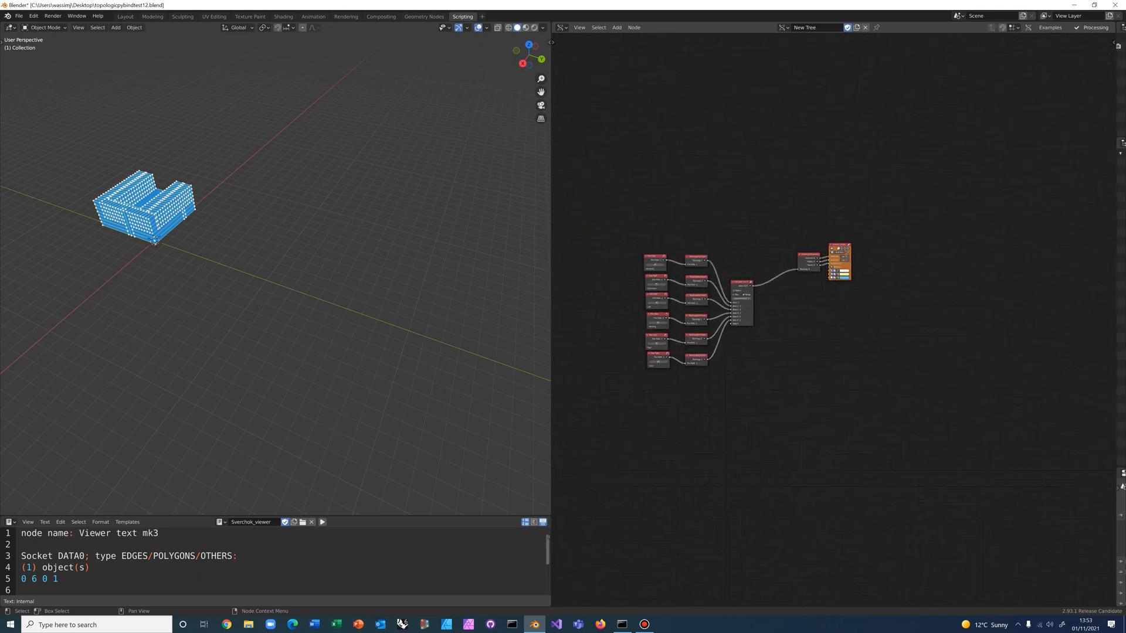
{"action": "scroll", "coordinate": [820, 293], "scroll_direction": "up", "scroll_amount": 2}
{"action": "mouse_move", "coordinate": [821, 293]}
{"action": "middle_mouse_down"}
{"action": "mouse_move", "coordinate": [999, 293]}
{"action": "mouse_move", "coordinate": [977, 295]}
{"action": "middle_mouse_up"}
{"action": "scroll", "coordinate": [936, 302], "scroll_direction": "up", "scroll_amount": 4}
{"action": "scroll", "coordinate": [999, 293], "scroll_direction": "up", "scroll_amount": 1}
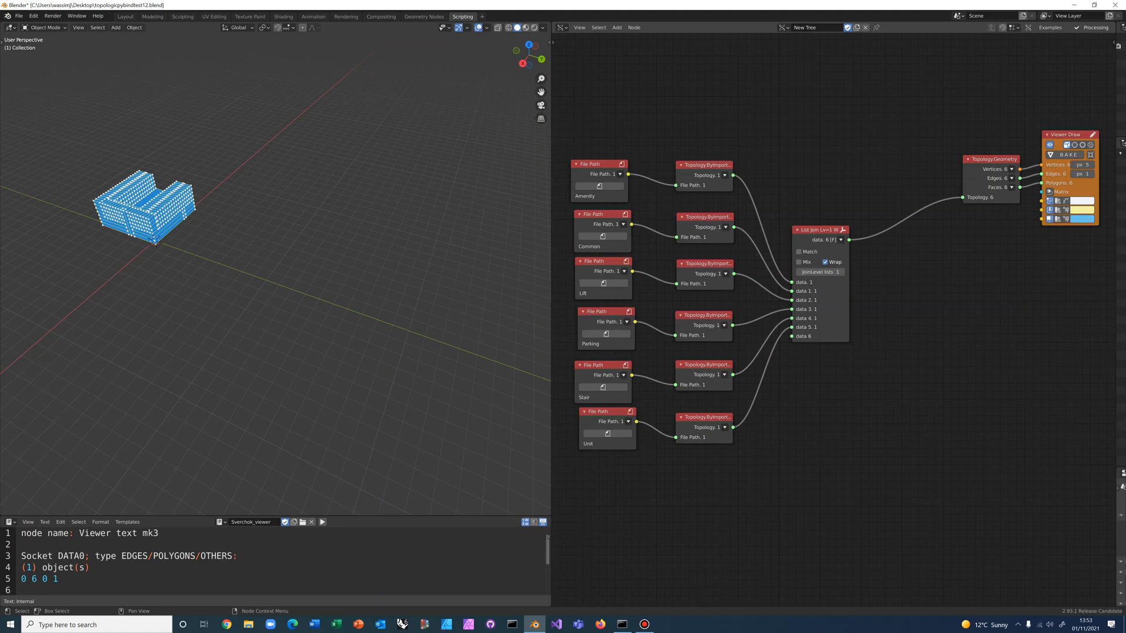
{"action": "left_click_drag", "start_coordinate": [604, 411], "coordinate": [598, 413]}
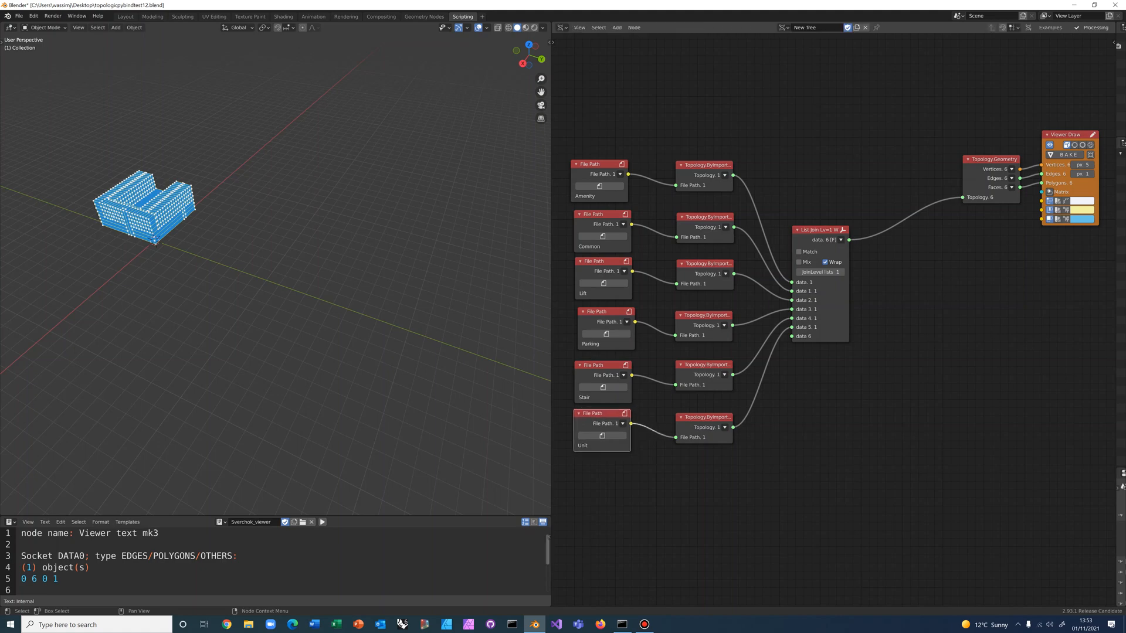
{"action": "left_click_drag", "start_coordinate": [607, 312], "coordinate": [604, 318]}
{"action": "left_click_drag", "start_coordinate": [604, 261], "coordinate": [602, 273]}
{"action": "left_click_drag", "start_coordinate": [602, 214], "coordinate": [602, 227]}
{"action": "left_click_drag", "start_coordinate": [600, 164], "coordinate": [603, 179]}
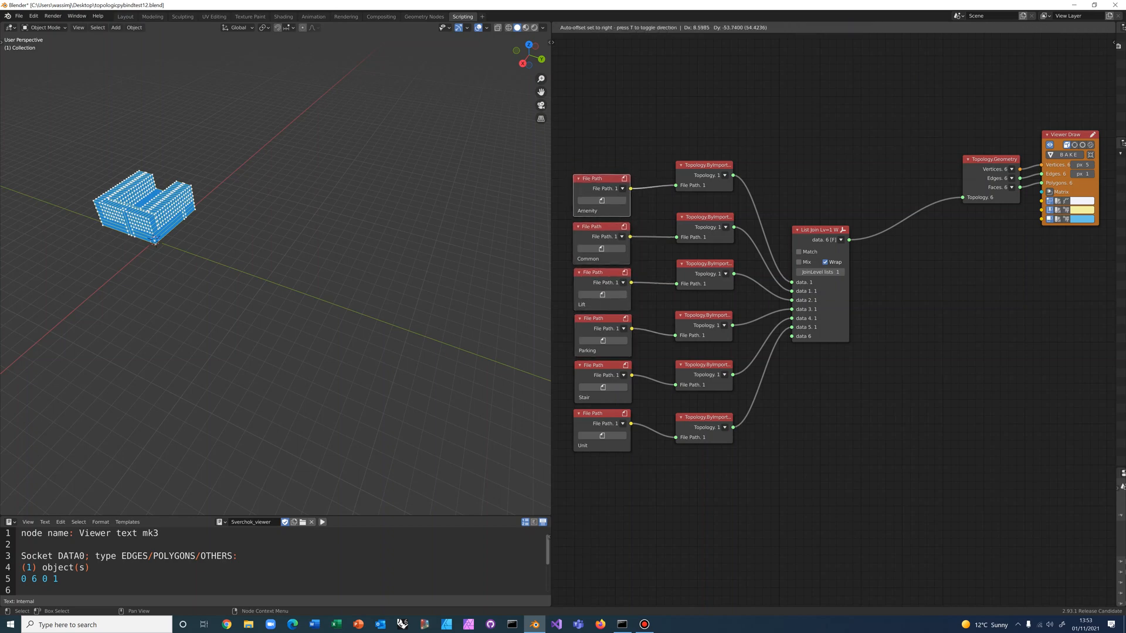
- Examine the imported building model up close from its corner in the 3D viewport
{"action": "middle_click_drag", "start_coordinate": [328, 246], "coordinate": [351, 229]}
{"action": "middle_click_drag", "start_coordinate": [263, 247], "coordinate": [268, 282], "text": "shift"}
{"action": "scroll", "coordinate": [383, 257], "scroll_direction": "up", "scroll_amount": 5}
{"action": "scroll", "coordinate": [328, 258], "scroll_direction": "up", "scroll_amount": 1}
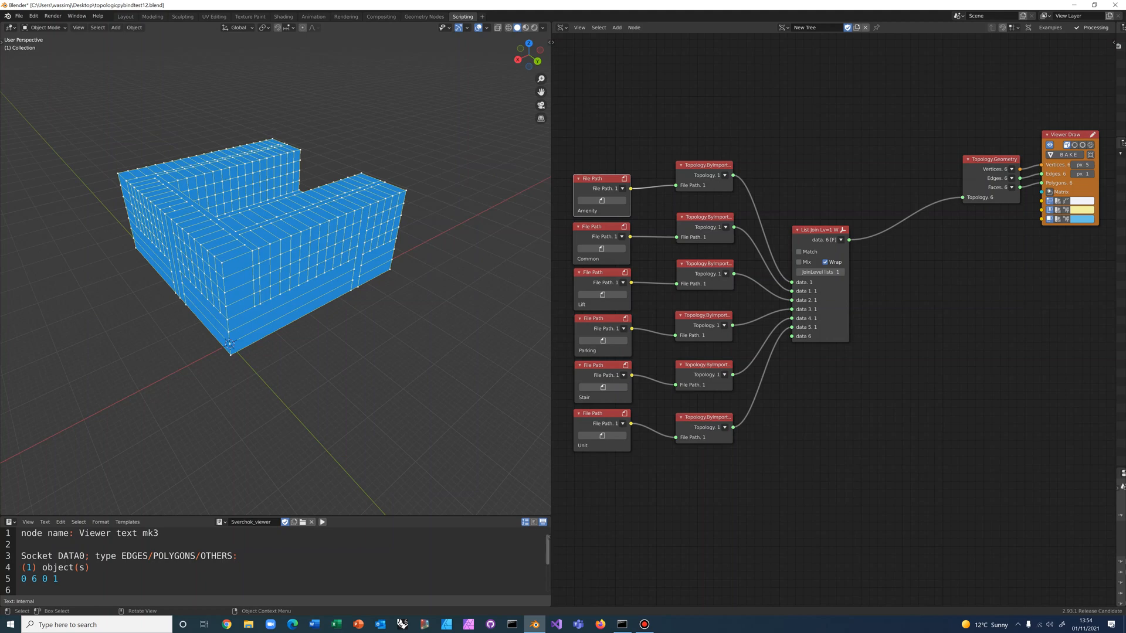
{"action": "middle_click_drag", "start_coordinate": [269, 282], "coordinate": [285, 292]}
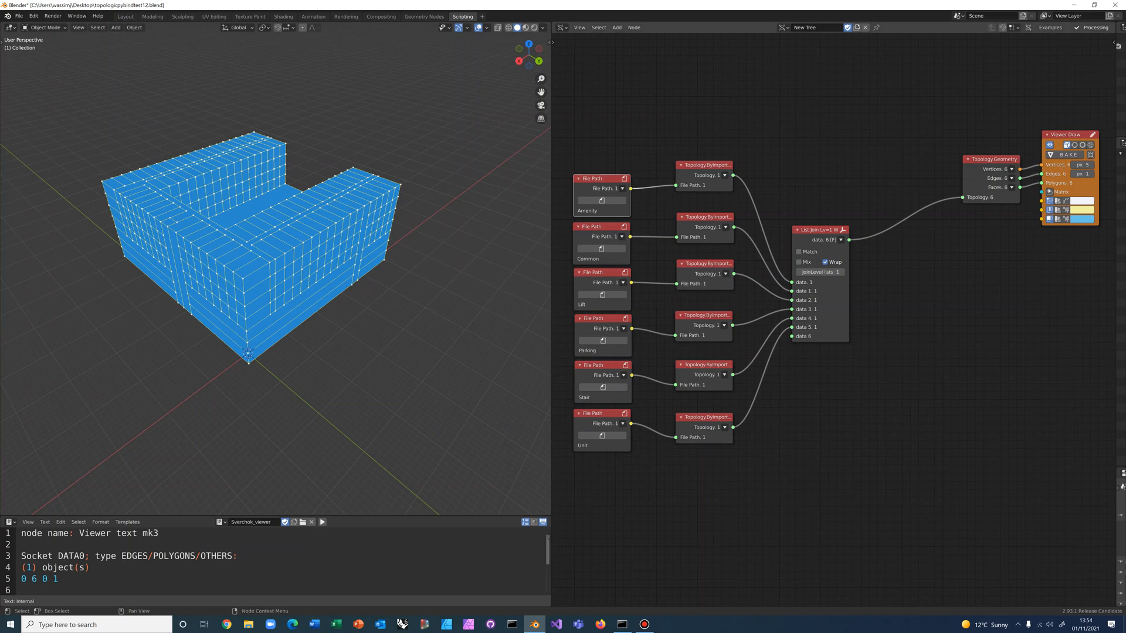
- Move the Topology.Geometry node closer to the List Join node
{"action": "middle_click_drag", "start_coordinate": [749, 409], "coordinate": [599, 391]}
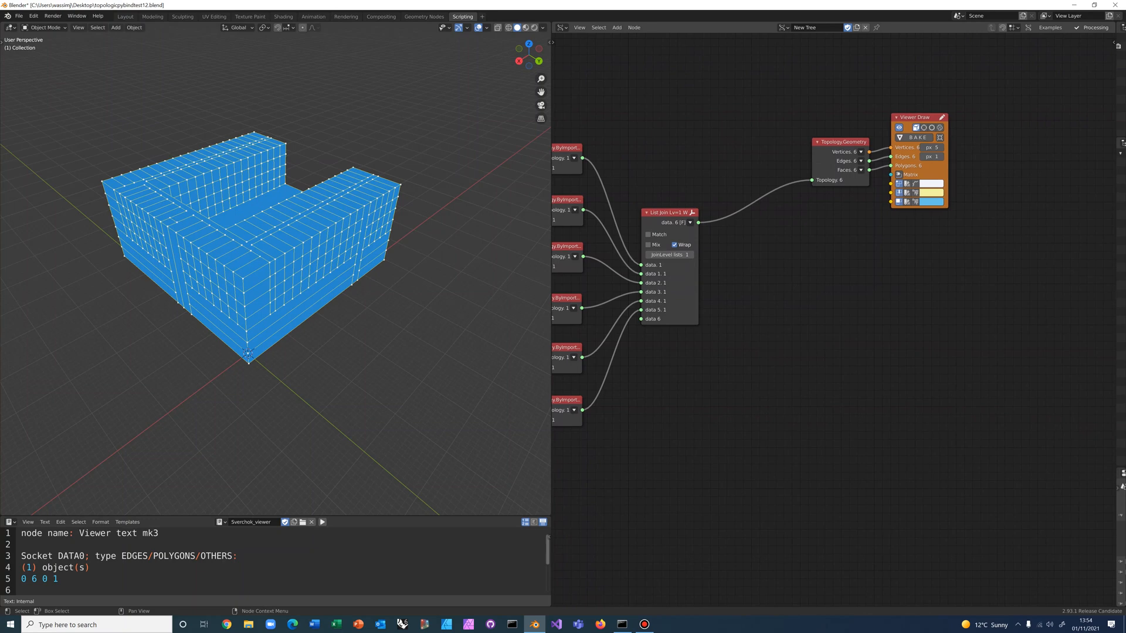
{"action": "left_click_drag", "start_coordinate": [839, 142], "coordinate": [792, 152]}
{"action": "middle_click_drag", "start_coordinate": [789, 235], "coordinate": [734, 200]}
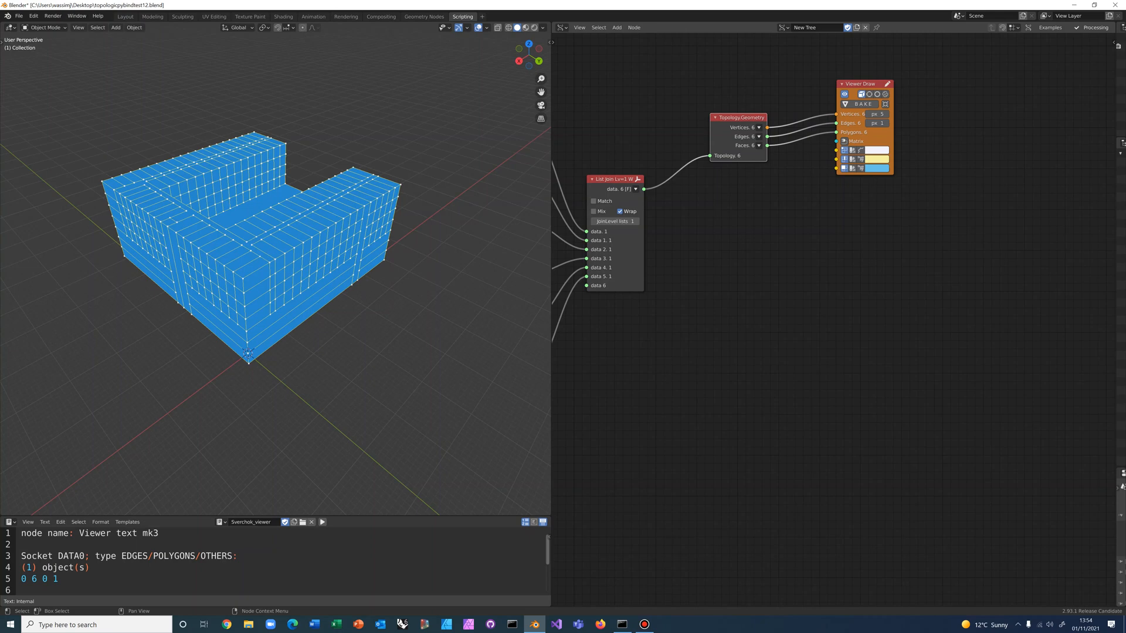
- Add a Stethoscope MK2 node below Topology.Geometry and connect the List Join data output to it
{"action": "key", "text": "alt+space"}
{"action": "type", "text": "steth"}
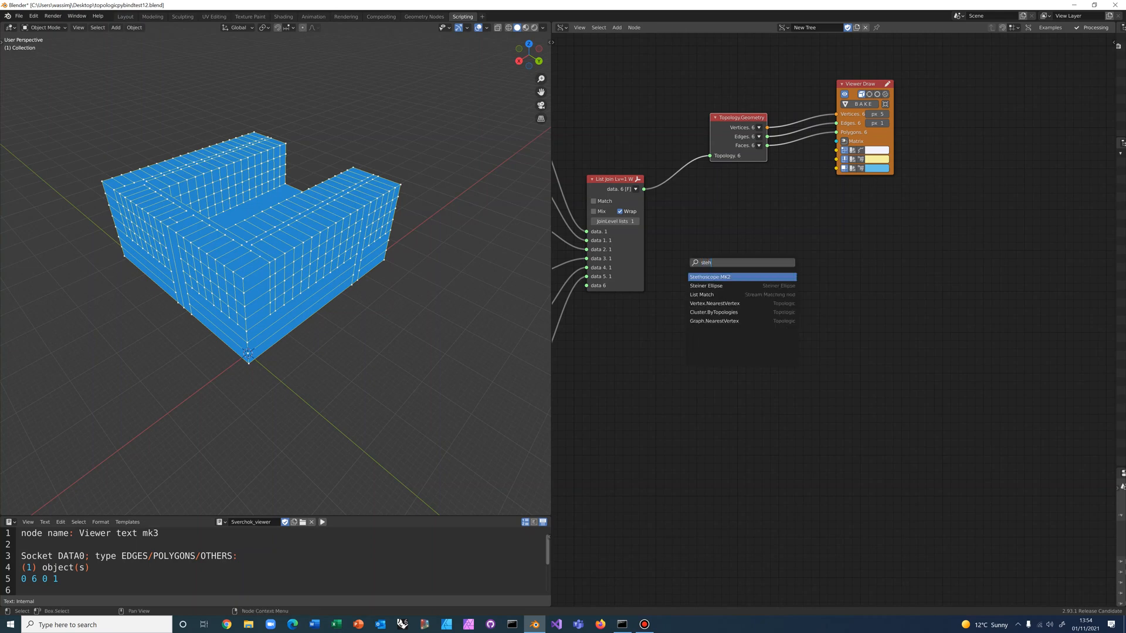
{"action": "key", "text": "Return"}
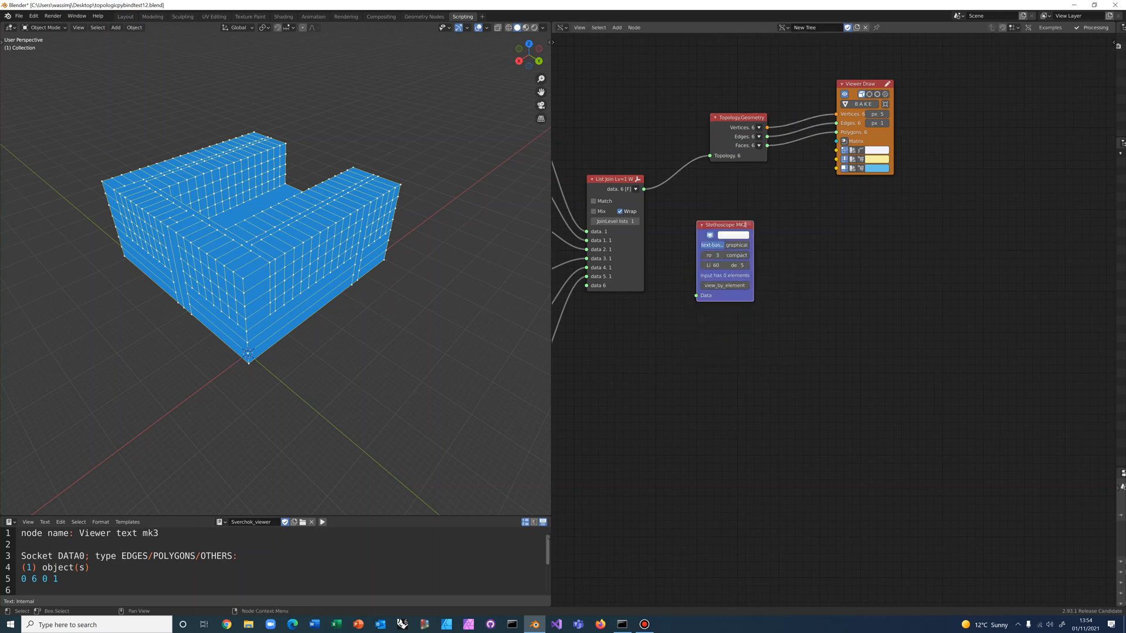
{"action": "left_click_drag", "start_coordinate": [643, 188], "coordinate": [696, 296]}
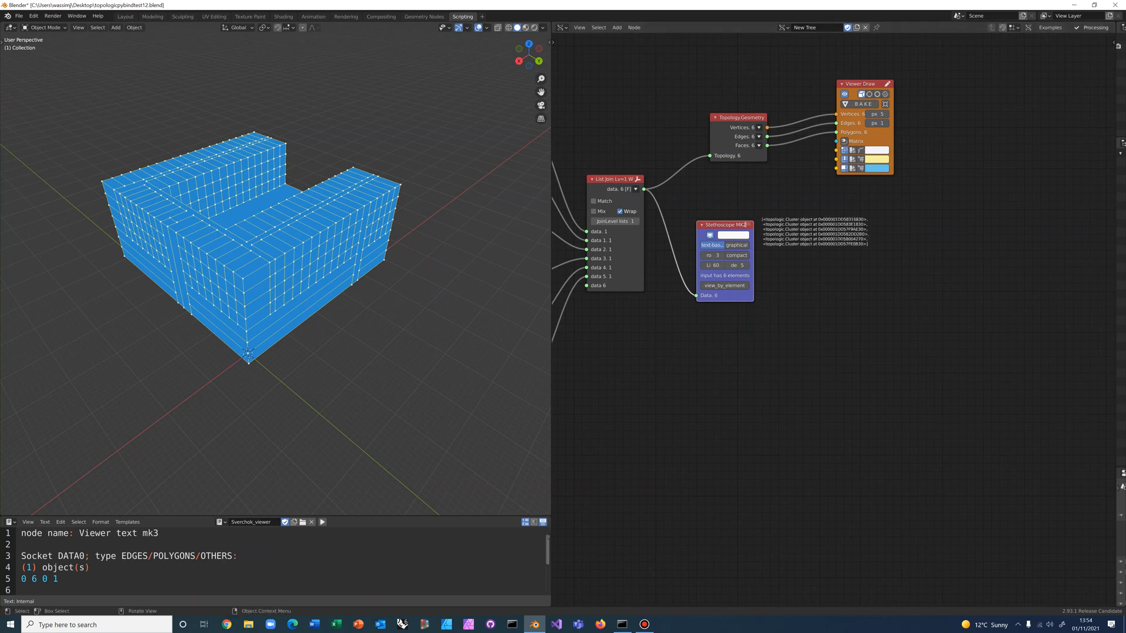
{"action": "left_click_drag", "start_coordinate": [723, 225], "coordinate": [764, 210]}
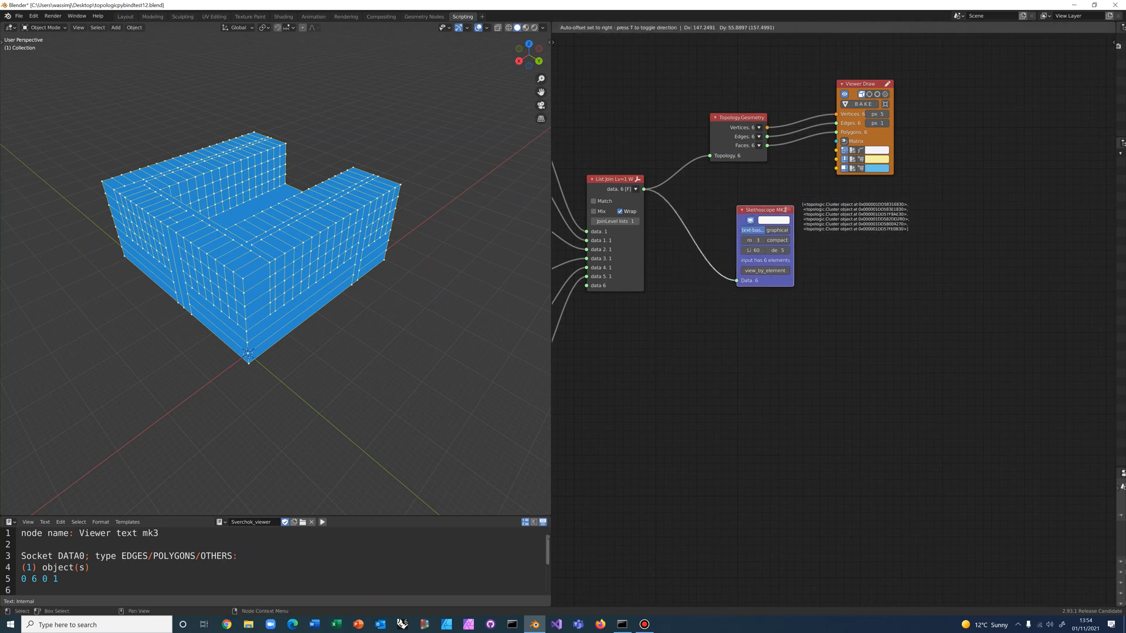
{"action": "left_click", "coordinate": [768, 319]}
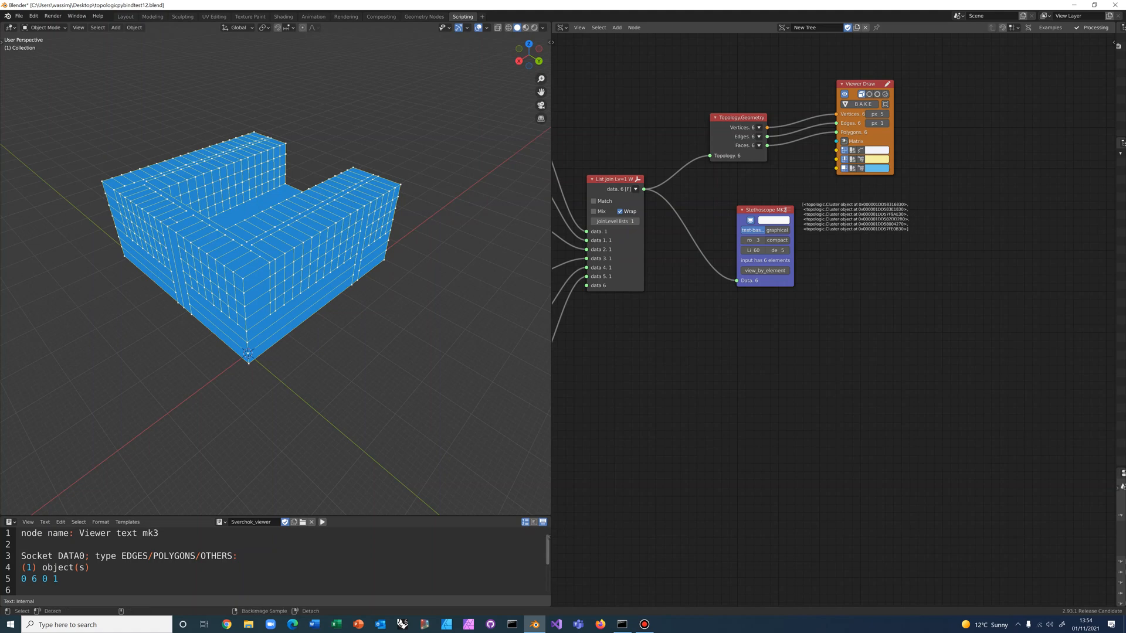
- Add a Topology.SubTopologies node set to Face and feed it the List Join data output
{"action": "key", "text": "alt+space"}
{"action": "type", "text": "subtop"}
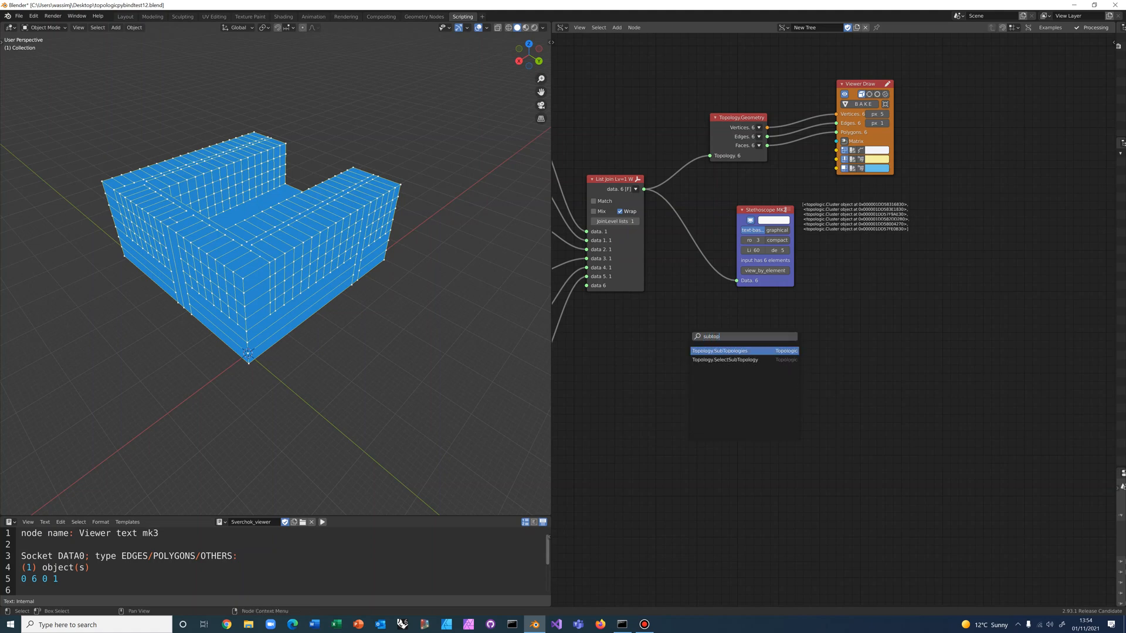
{"action": "key", "text": "Return"}
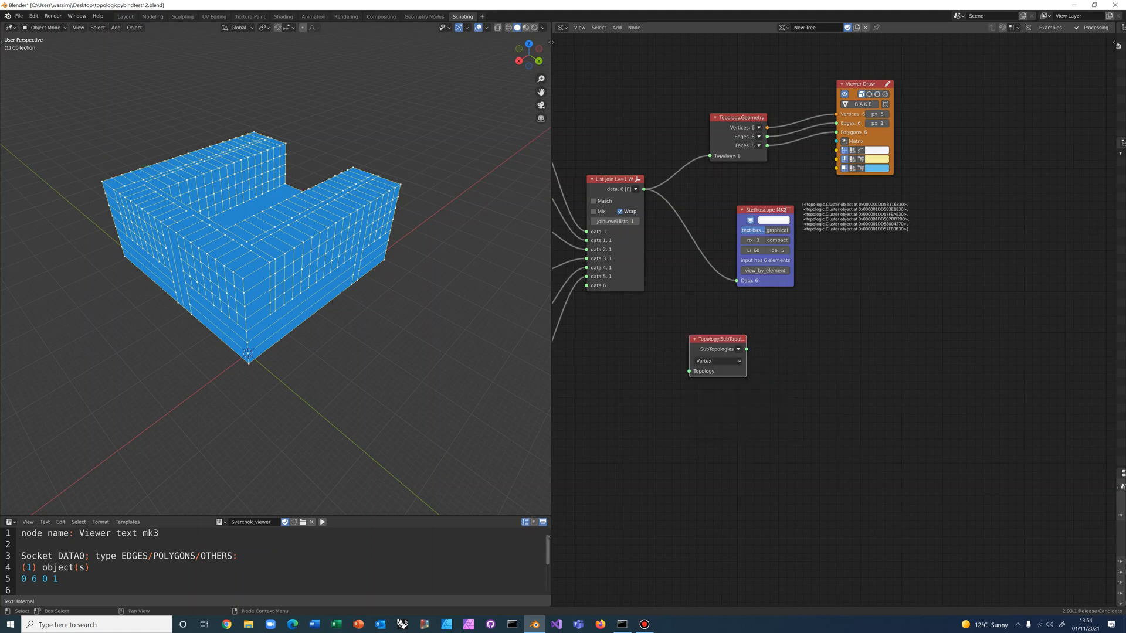
{"action": "left_click", "coordinate": [724, 359]}
{"action": "left_click", "coordinate": [726, 358]}
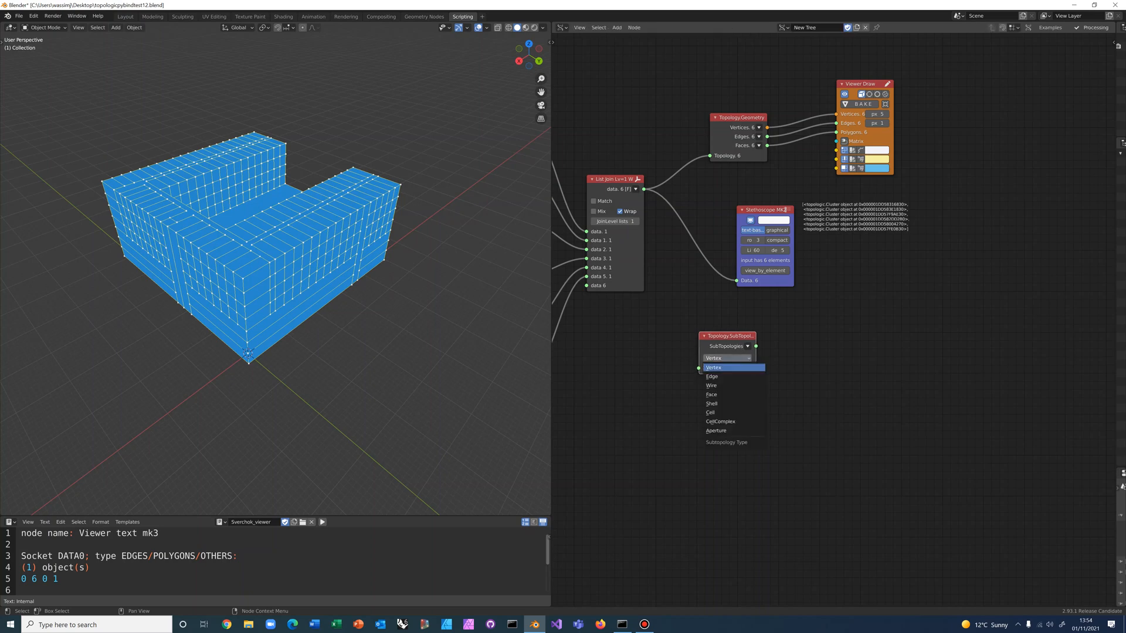
{"action": "left_click", "coordinate": [721, 395]}
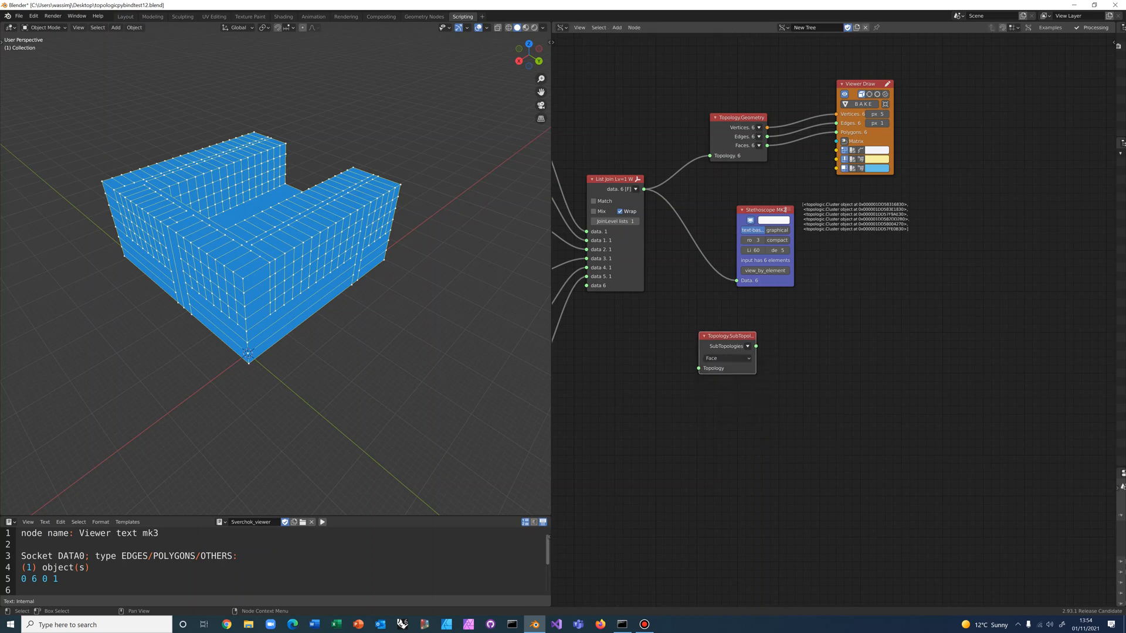
{"action": "left_click_drag", "start_coordinate": [644, 188], "coordinate": [698, 368]}
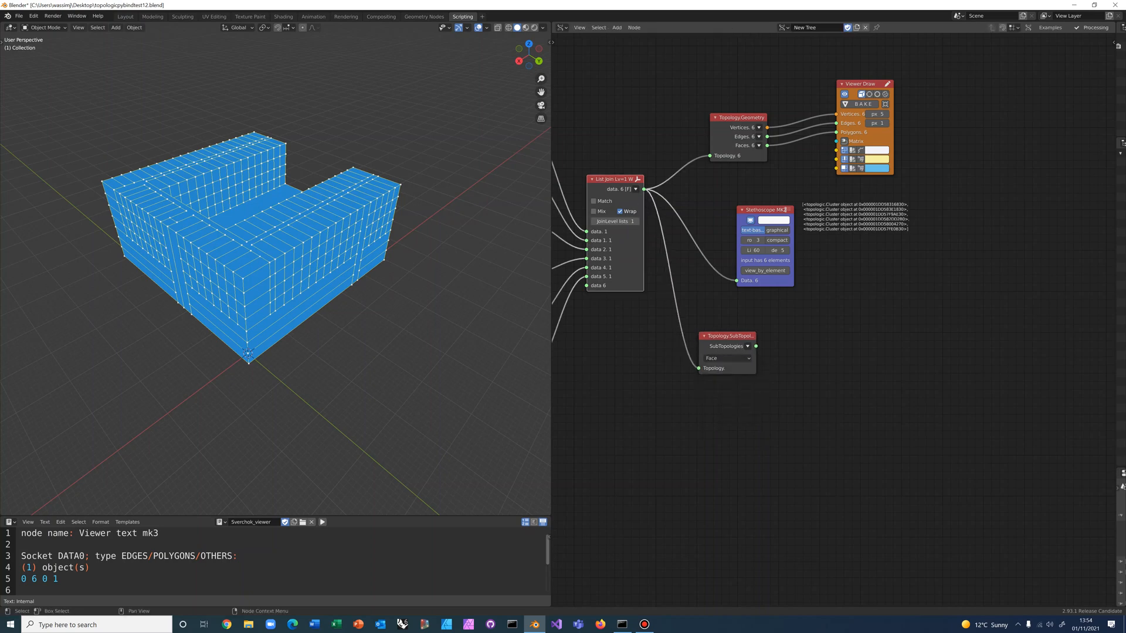
- Move the Stethoscope MK2 node under Viewer Draw and feed it the SubTopologies output instead of the List Join data
{"action": "left_click_drag", "start_coordinate": [762, 209], "coordinate": [827, 235]}
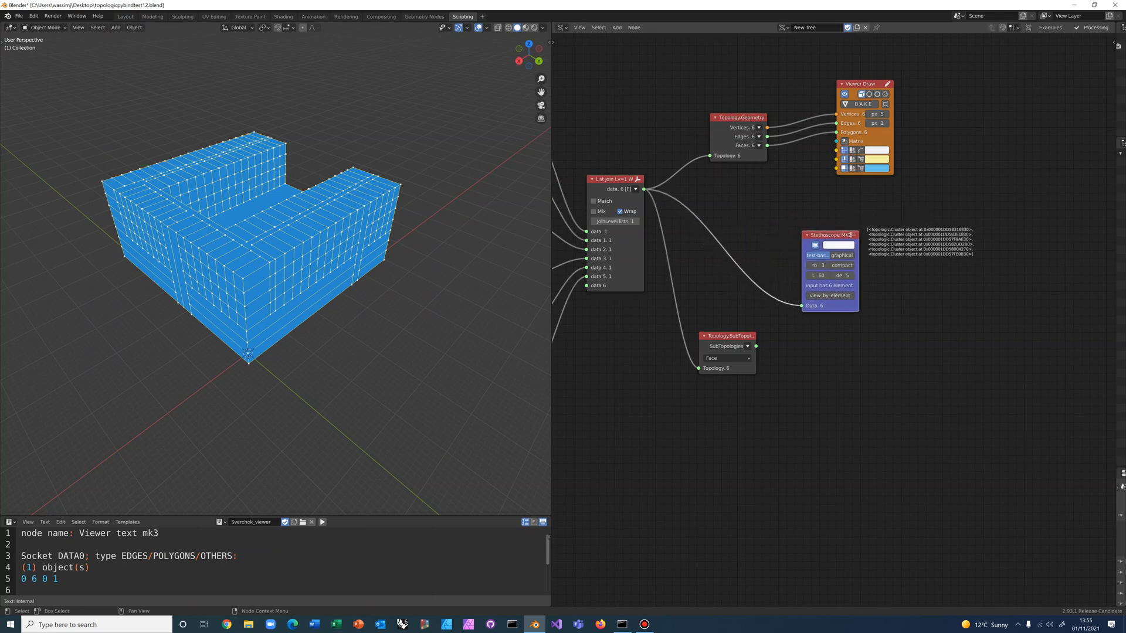
{"action": "left_click_drag", "start_coordinate": [756, 346], "coordinate": [801, 306]}
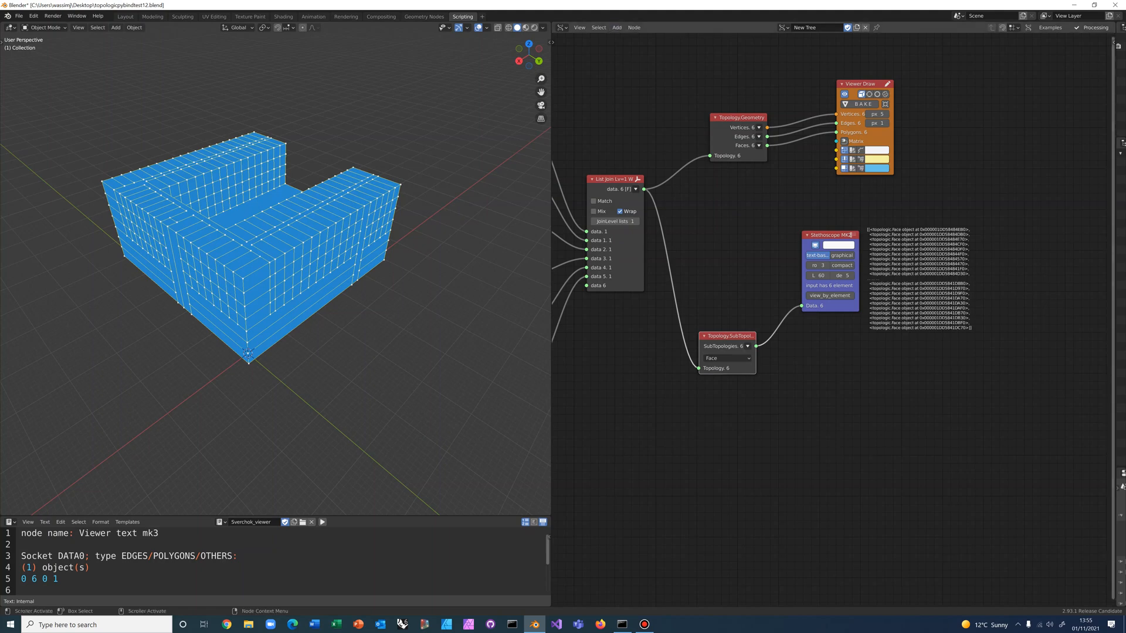
{"action": "key", "text": "n"}
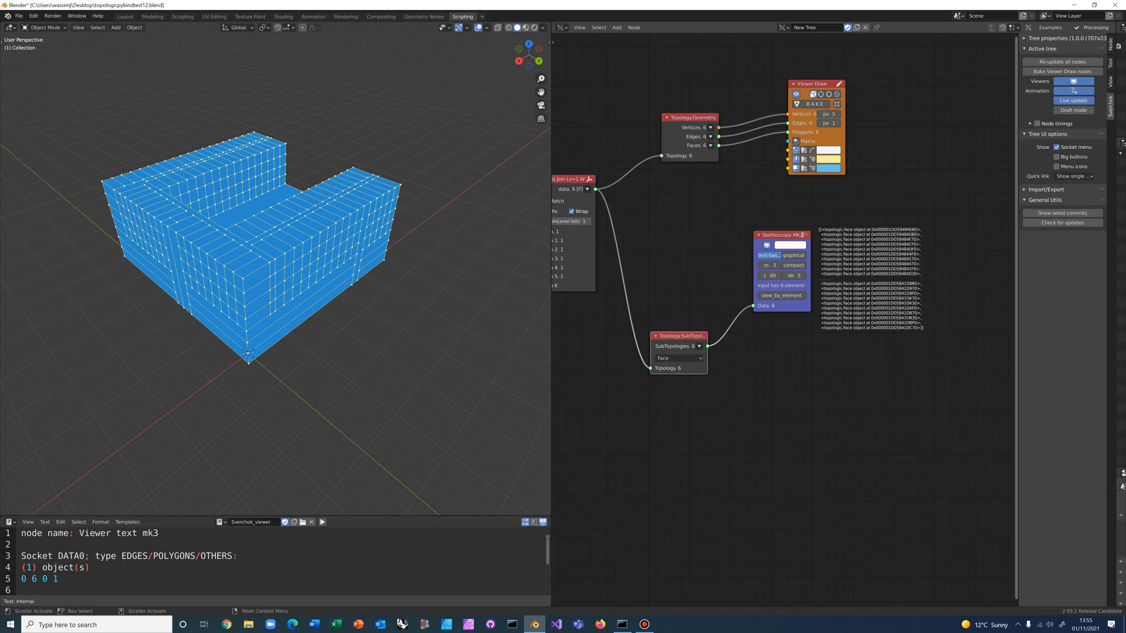
{"action": "key", "text": "n"}
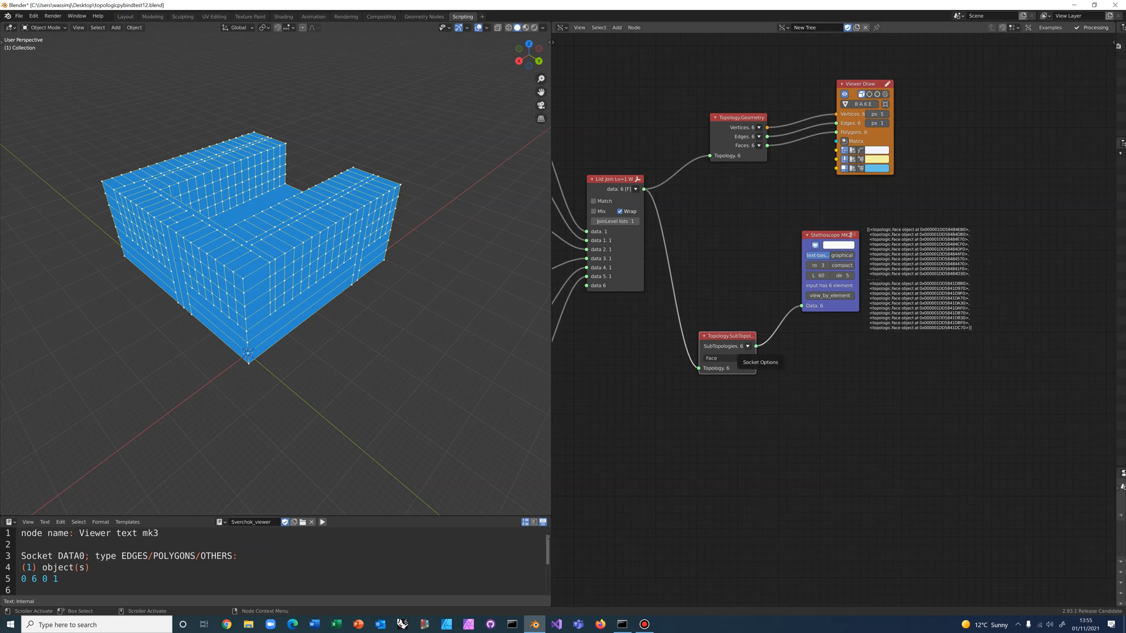
- Flatten the SubTopologies output and inspect the face list in the Stethoscope
{"action": "left_click", "coordinate": [747, 347]}
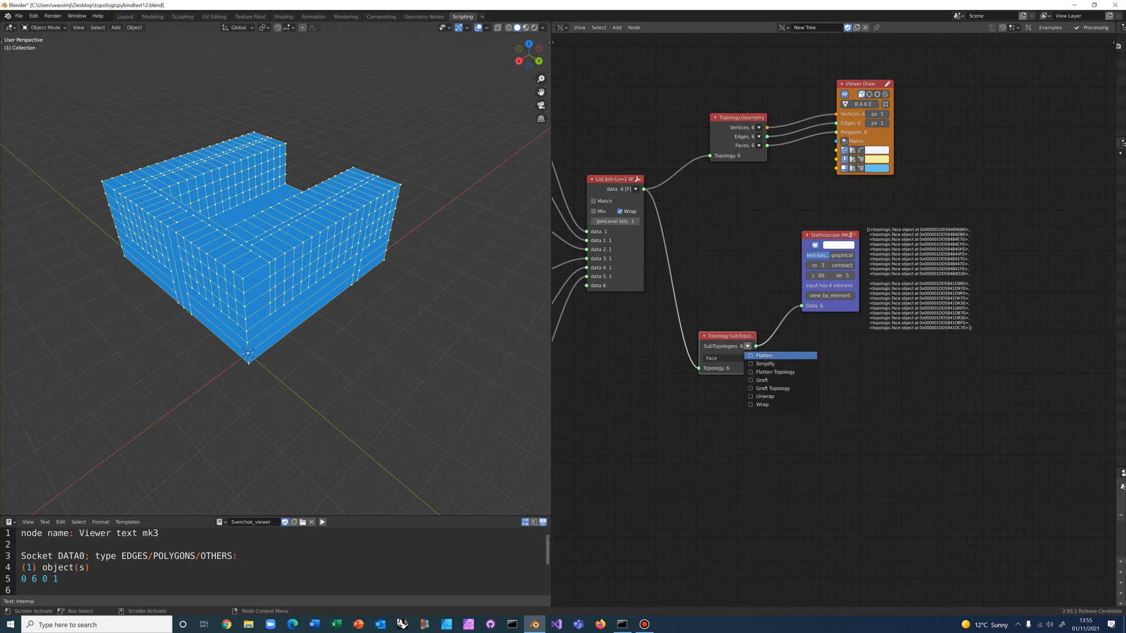
{"action": "left_click", "coordinate": [764, 355]}
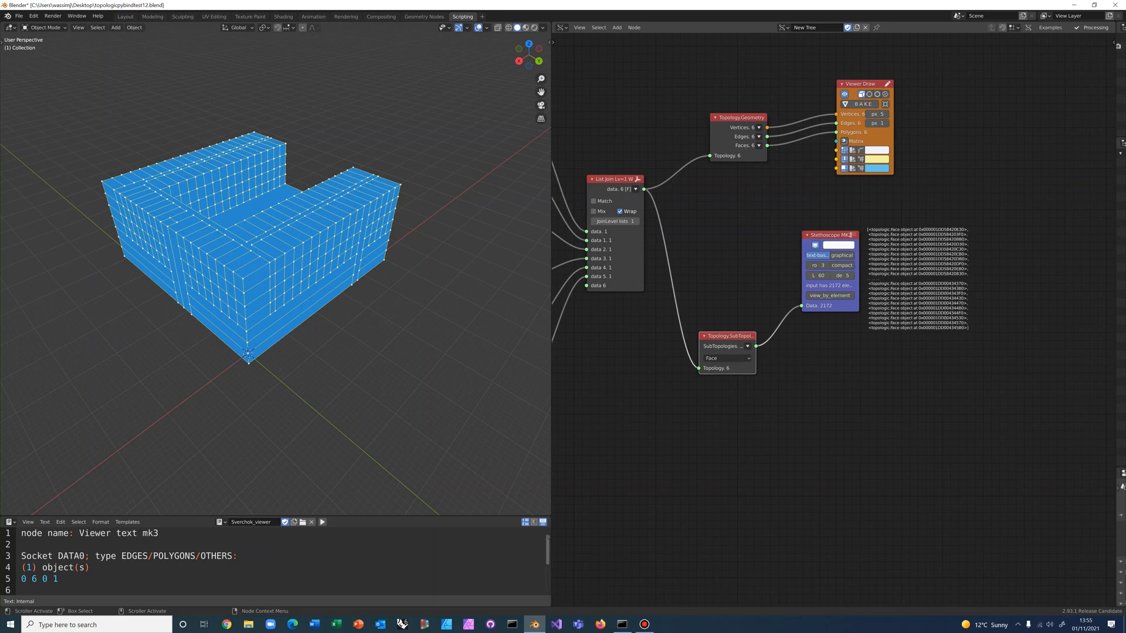
{"action": "scroll", "coordinate": [850, 235], "scroll_direction": "up", "scroll_amount": 4}
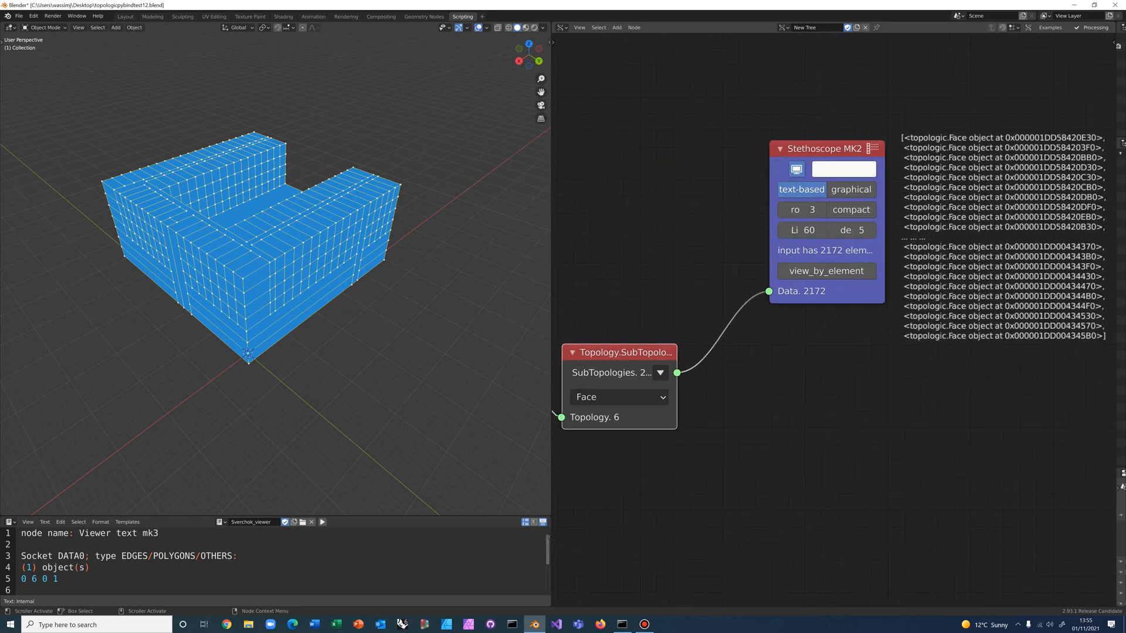
{"action": "scroll", "coordinate": [836, 321], "scroll_direction": "down", "scroll_amount": 4}
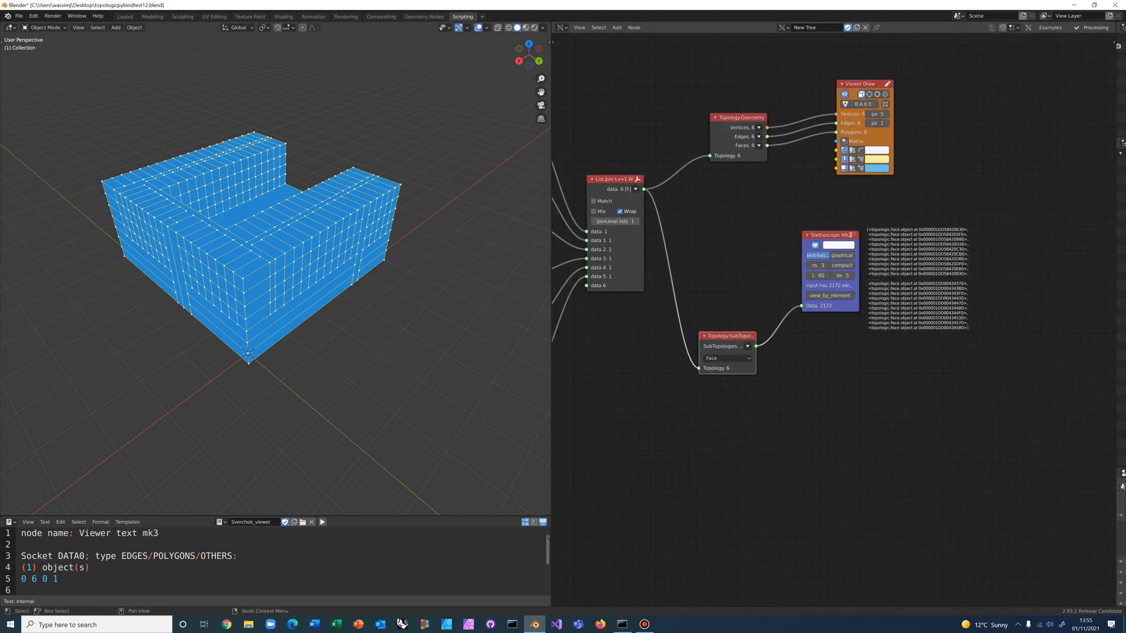
- Add a Face.NormalAtParameters node below the Stethoscope, beside the Topology.SubTopologies node
{"action": "scroll", "coordinate": [850, 236], "scroll_direction": "down", "scroll_amount": 1}
{"action": "middle_click_drag", "start_coordinate": [850, 235], "coordinate": [811, 214]}
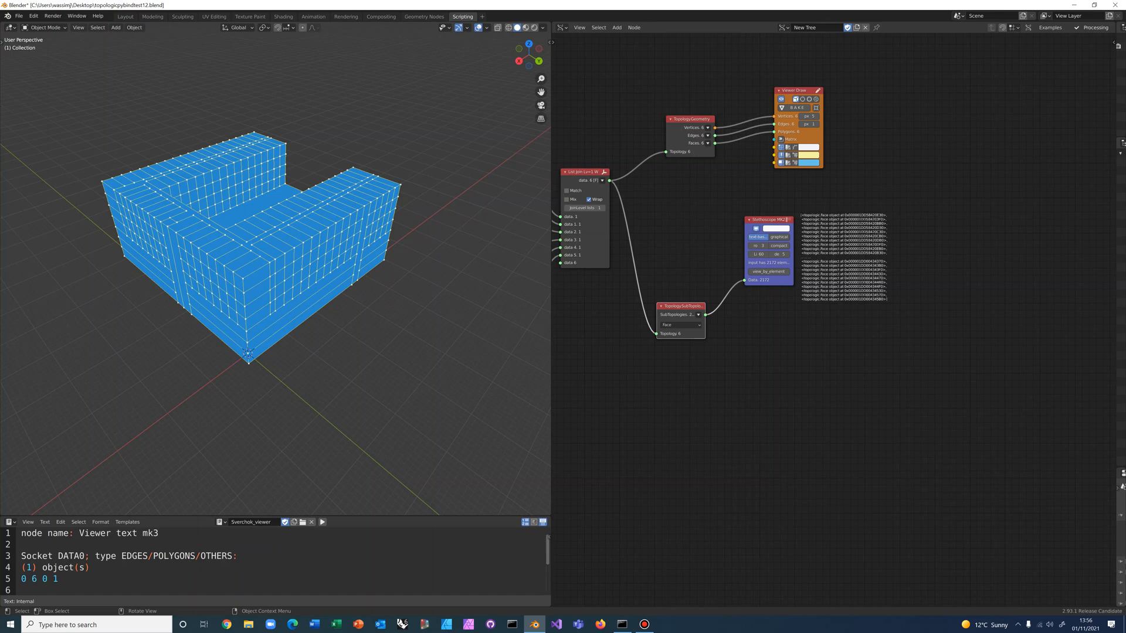
{"action": "middle_click_drag", "start_coordinate": [832, 351], "coordinate": [806, 316]}
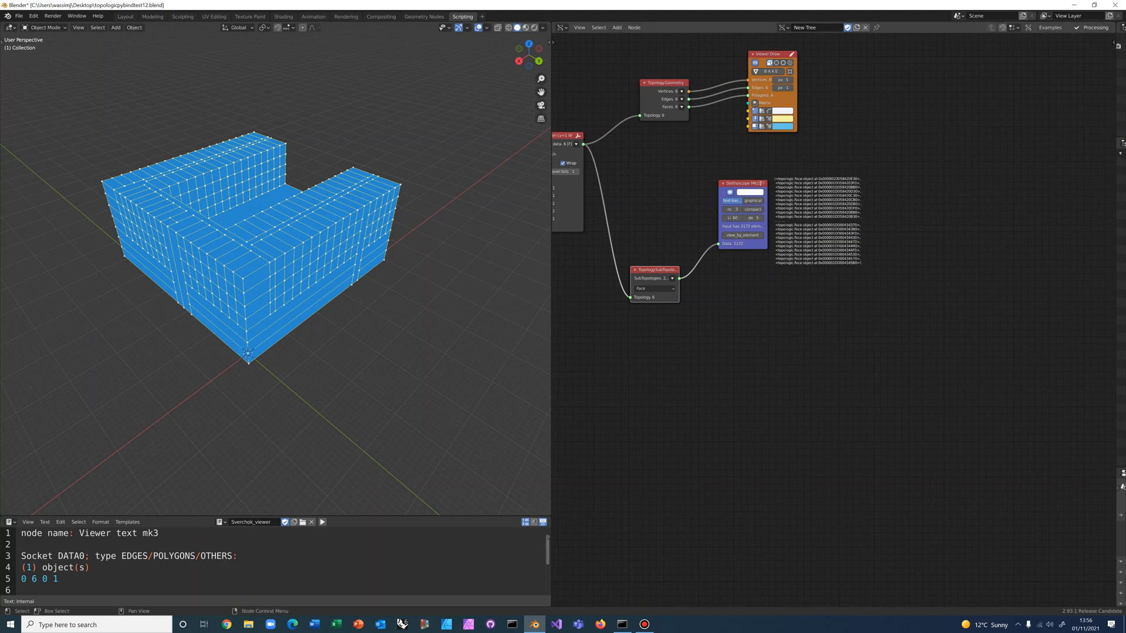
{"action": "scroll", "coordinate": [820, 323], "scroll_direction": "up", "scroll_amount": 1}
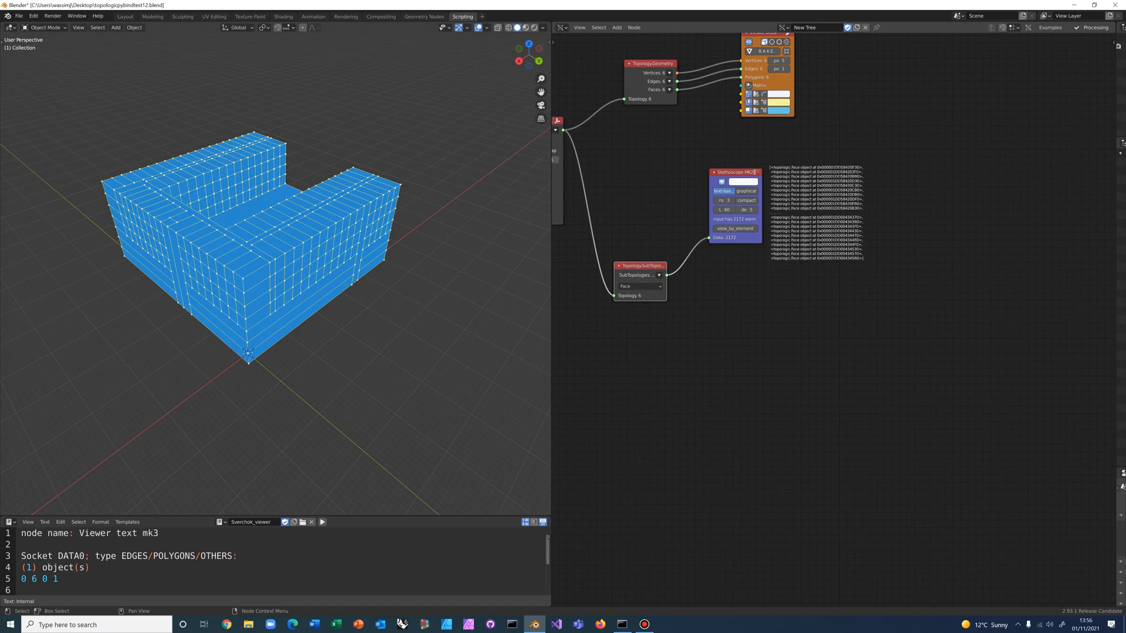
{"action": "key", "text": "alt+space"}
{"action": "type", "text": "f"}
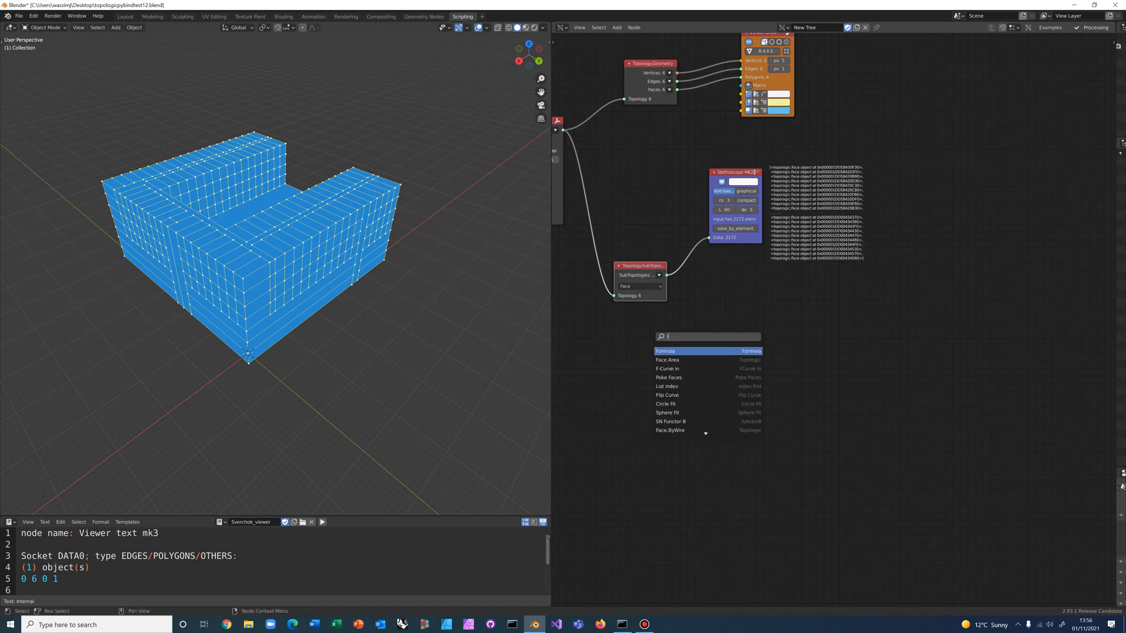
{"action": "type", "text": "ace.normal"}
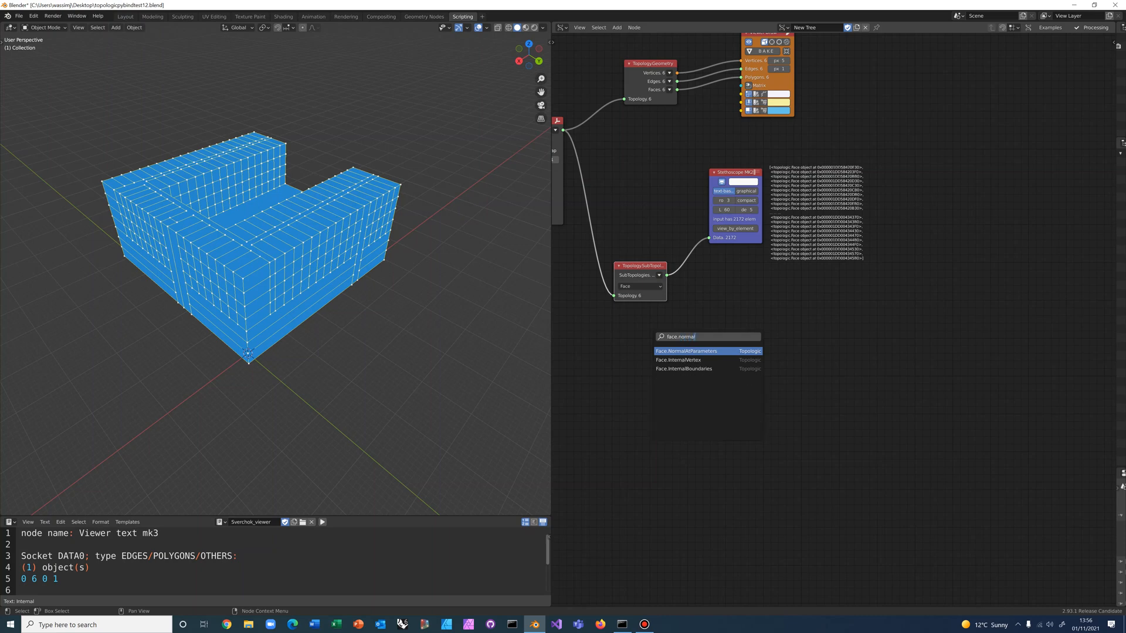
{"action": "key", "text": "Return"}
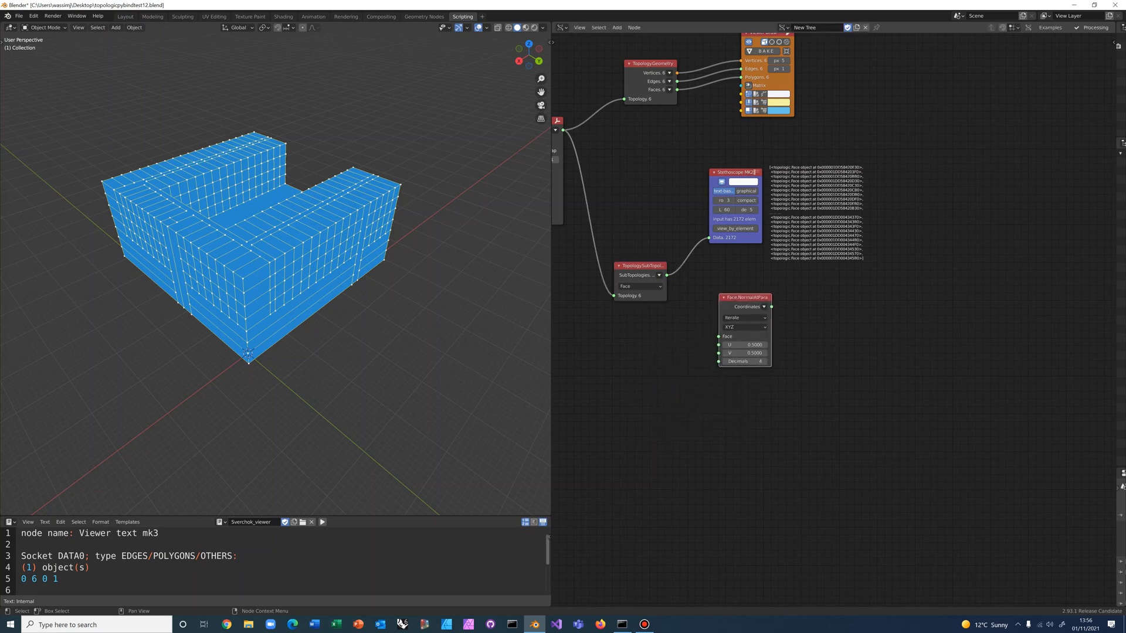
- Set the Face.NormalAtParameters output type to Z and feed its Face input from the SubTopologies output
{"action": "scroll", "coordinate": [754, 172], "scroll_direction": "up", "scroll_amount": 1}
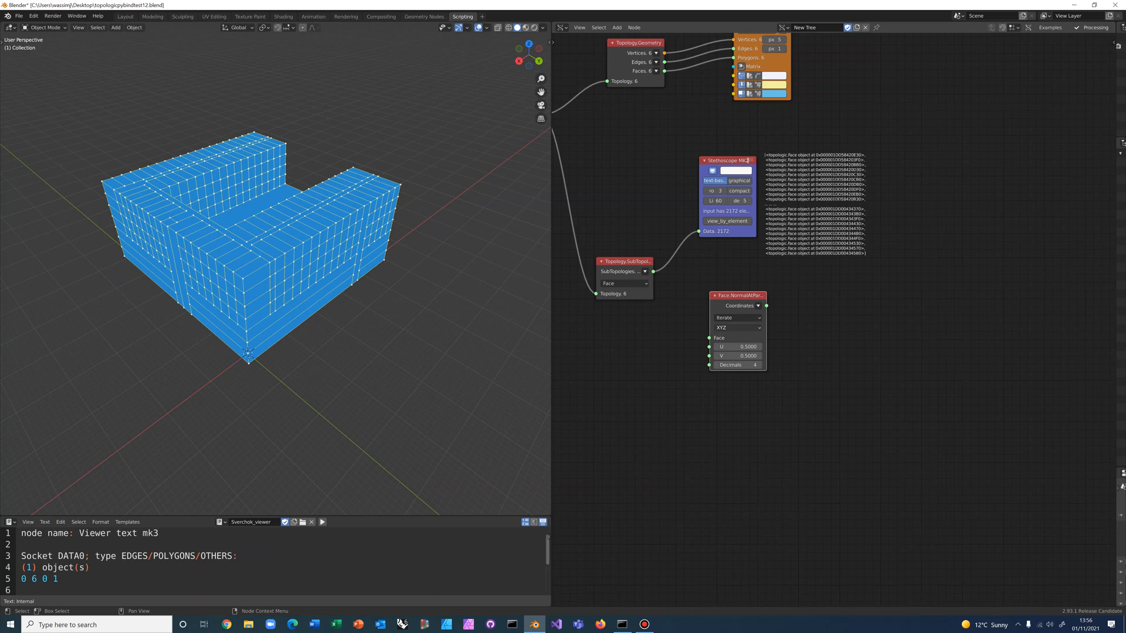
{"action": "left_click", "coordinate": [737, 327]}
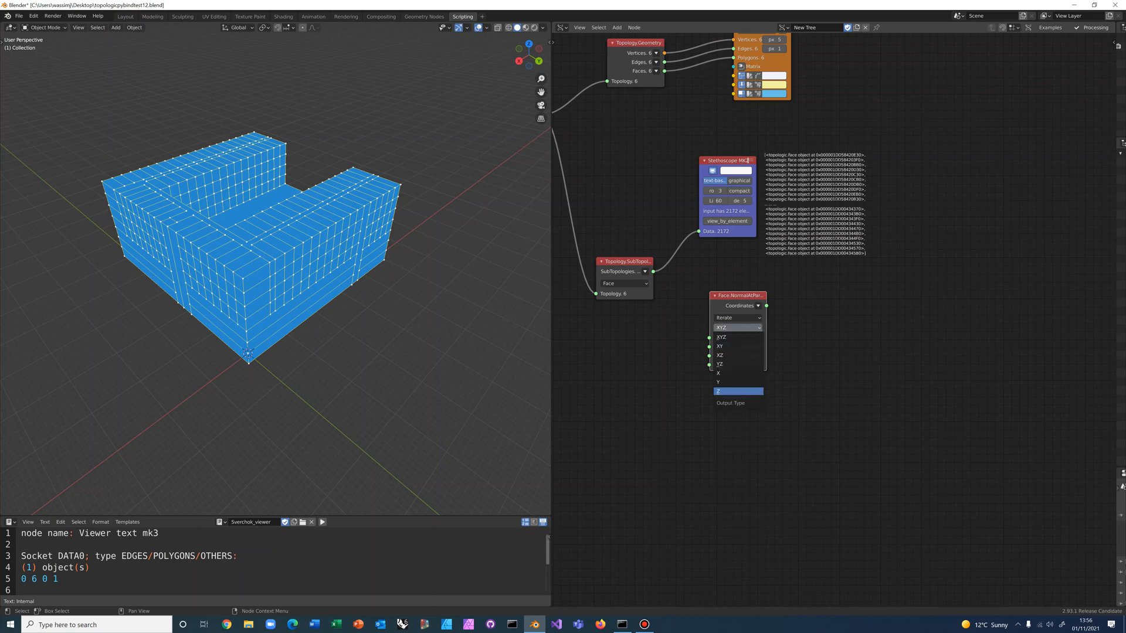
{"action": "left_click", "coordinate": [738, 391]}
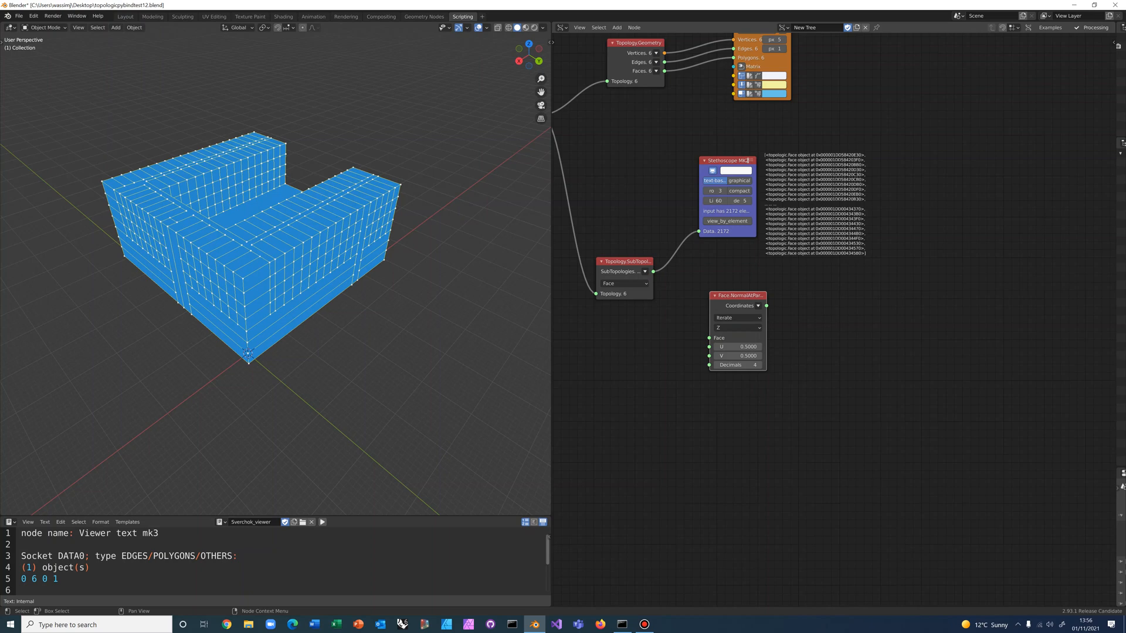
{"action": "left_click_drag", "start_coordinate": [653, 272], "coordinate": [709, 338]}
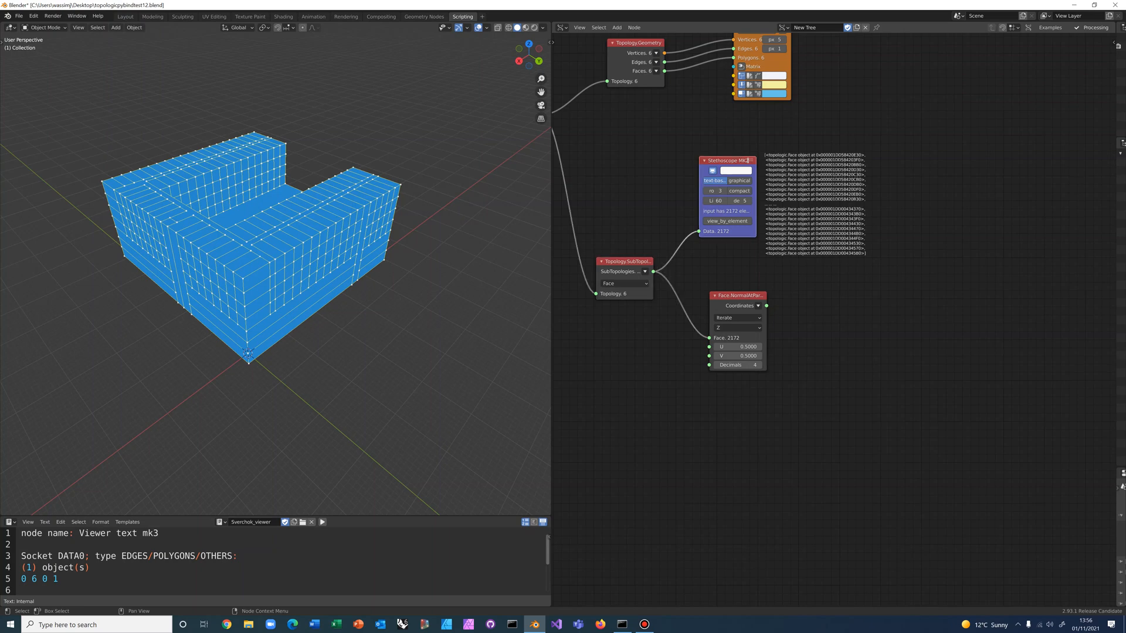
- Add a second Stethoscope MK2 node fed by the Face.NormalAtParameters Coordinates output and inspect the Z values
{"action": "key", "text": "ctrl+v"}
{"action": "left_click_drag", "start_coordinate": [724, 161], "coordinate": [820, 279]}
{"action": "left_click_drag", "start_coordinate": [736, 296], "coordinate": [796, 350]}
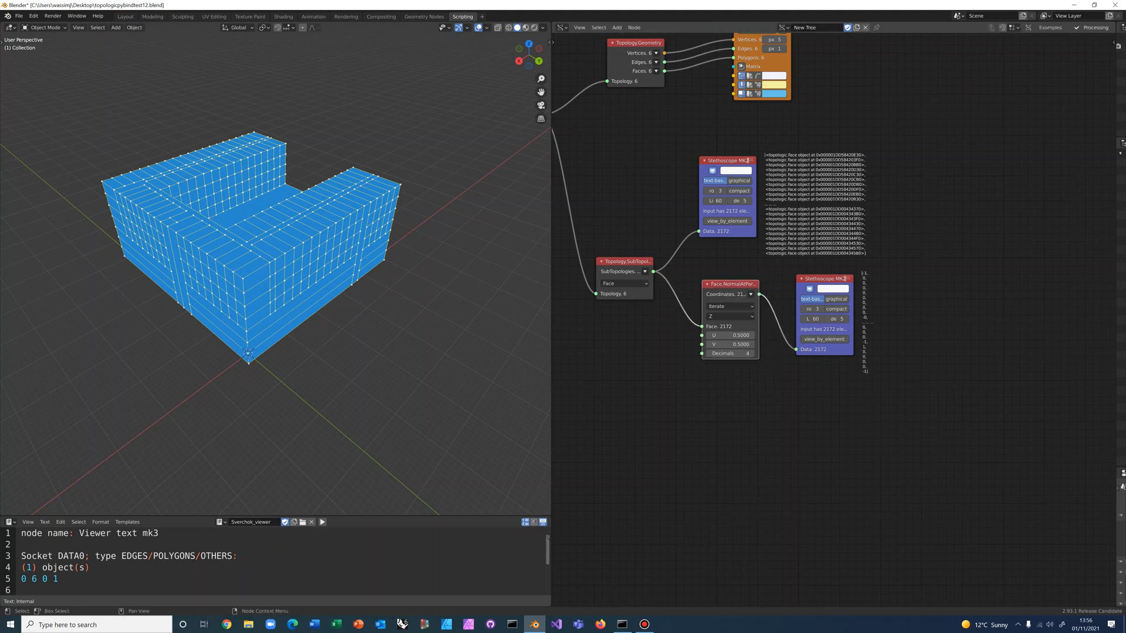
{"action": "scroll", "coordinate": [833, 319], "scroll_direction": "up", "scroll_amount": 3}
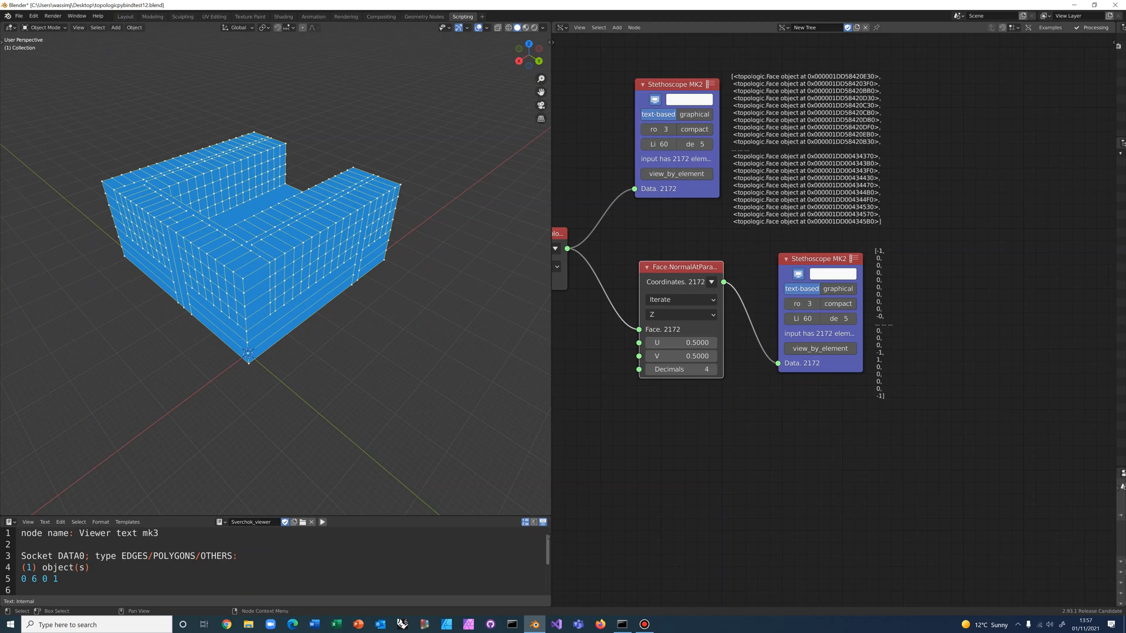
{"action": "scroll", "coordinate": [657, 258], "scroll_direction": "down", "scroll_amount": 3}
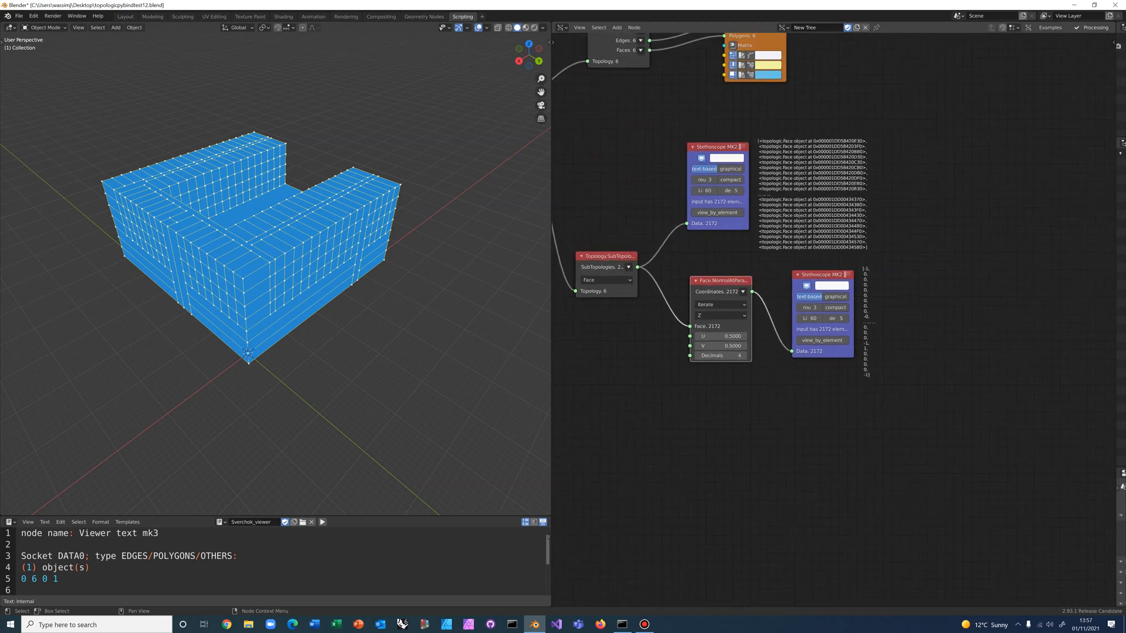
- Add a List Mask (out) node and place it to the right of the two Stethoscope nodes
{"action": "scroll", "coordinate": [835, 323], "scroll_direction": "down", "scroll_amount": 1}
{"action": "middle_click_drag", "start_coordinate": [835, 323], "coordinate": [837, 323]}
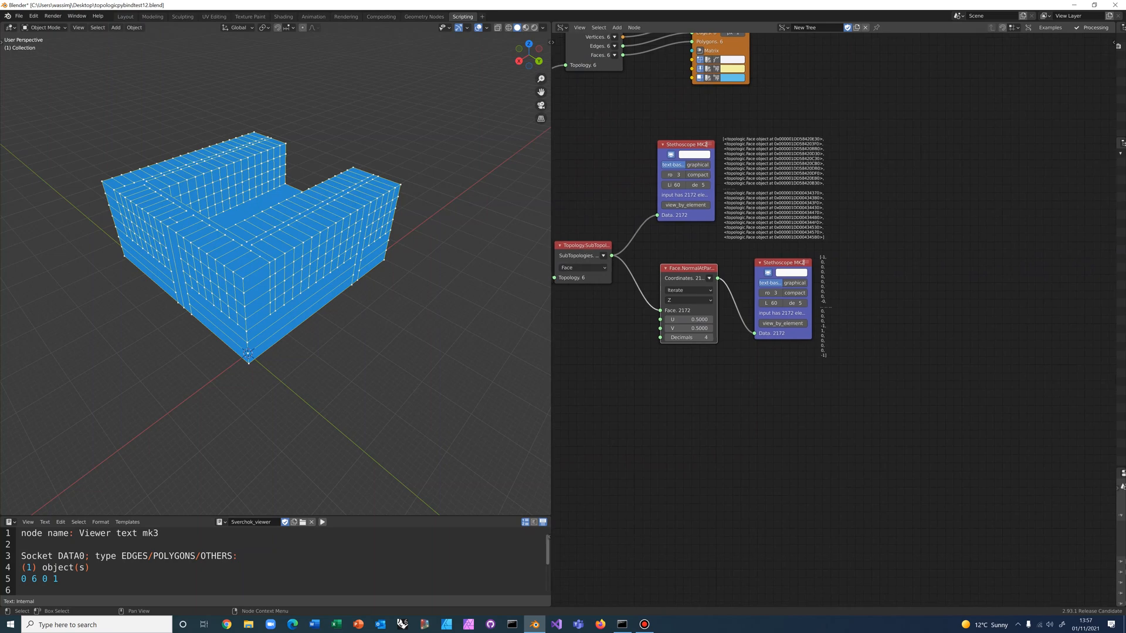
{"action": "key", "text": "alt+space"}
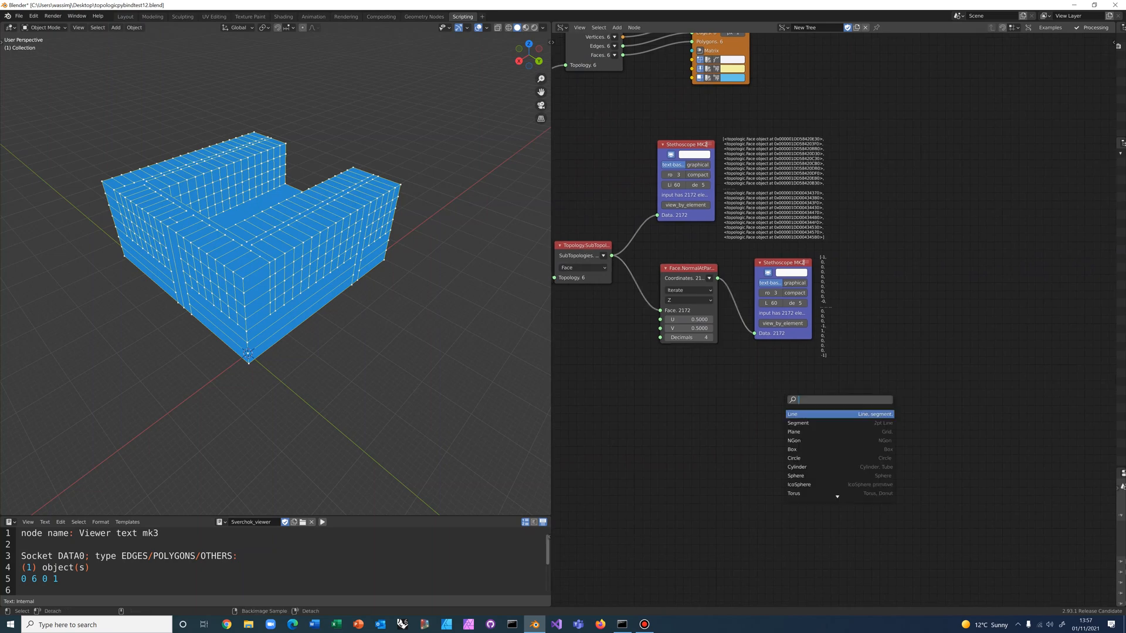
{"action": "type", "text": "list f"}
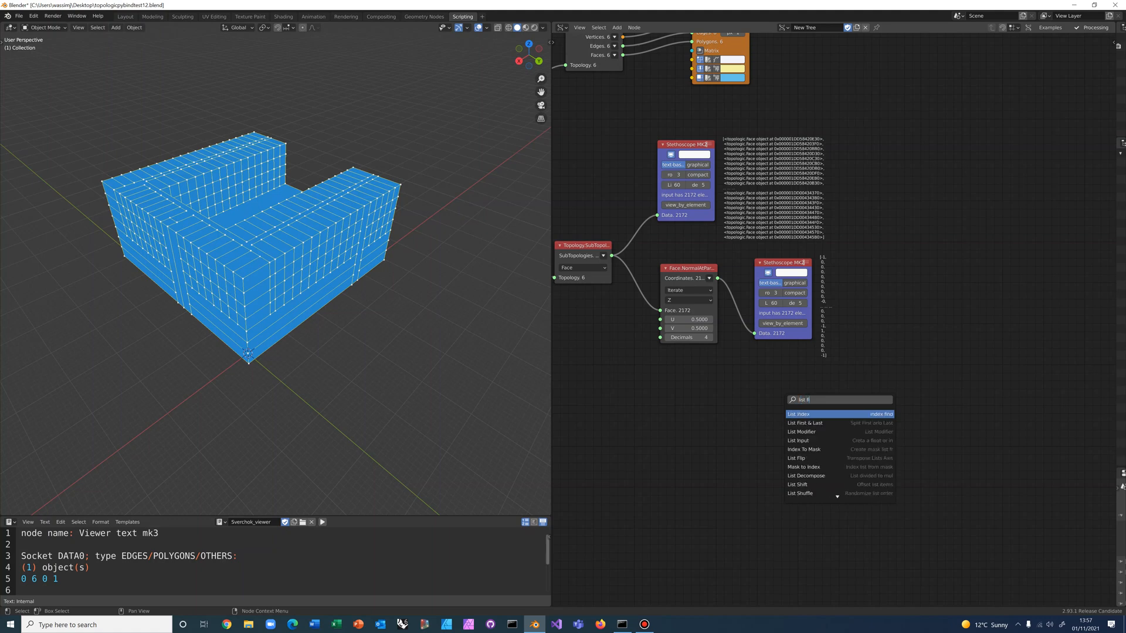
{"action": "key", "text": "BackSpace"}
{"action": "type", "text": "mask"}
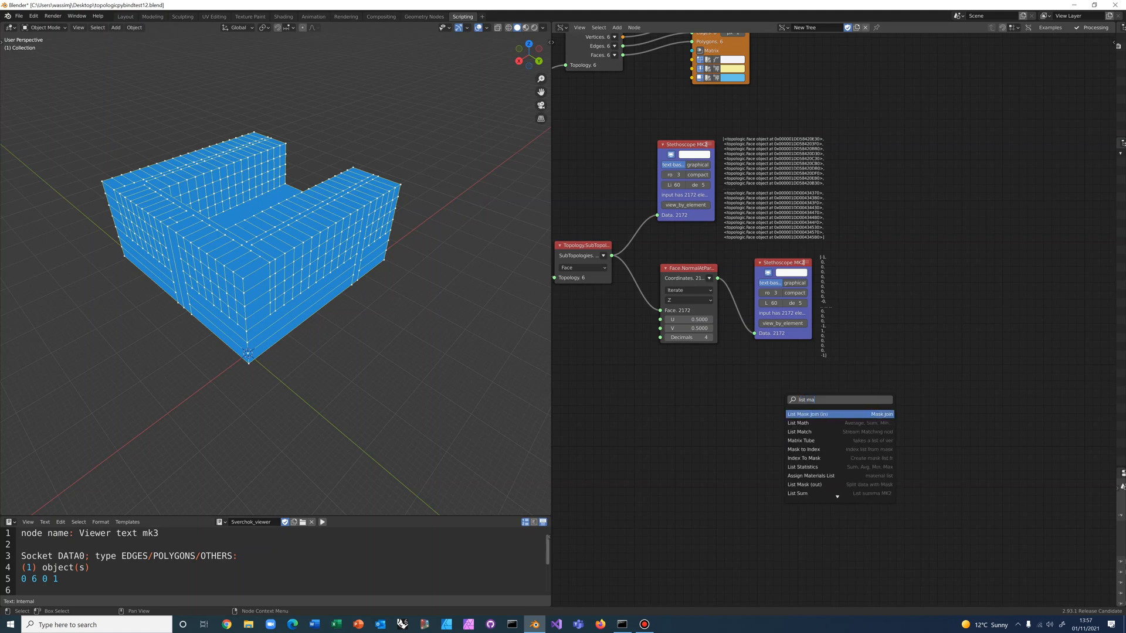
{"action": "key", "text": "Down"}
{"action": "key", "text": "Down"}
{"action": "key", "text": "Down"}
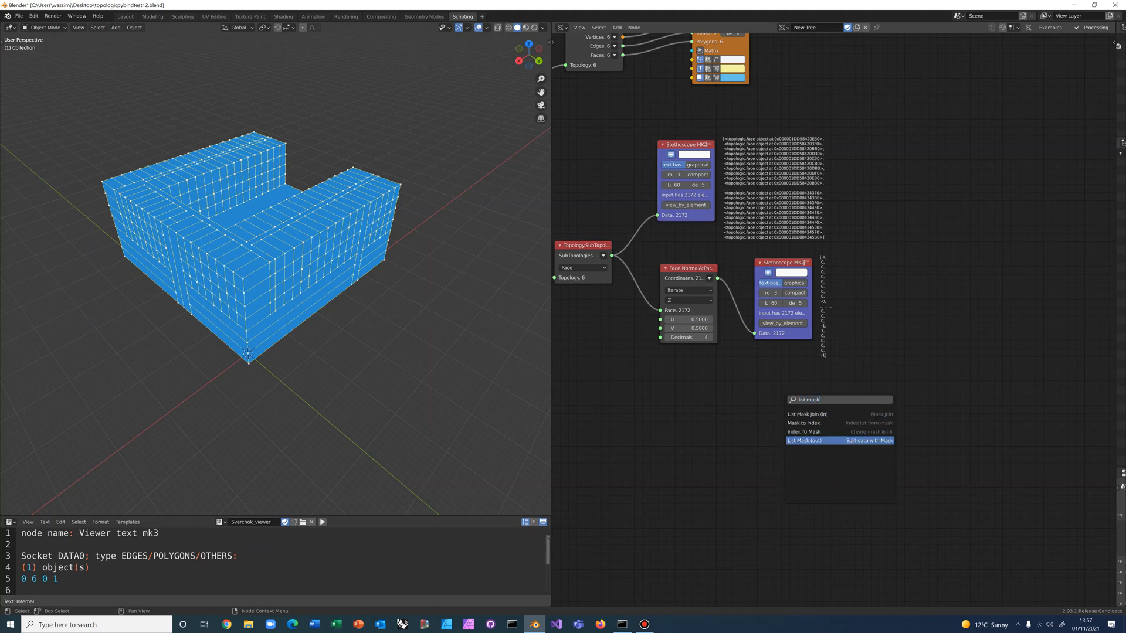
{"action": "key", "text": "Return"}
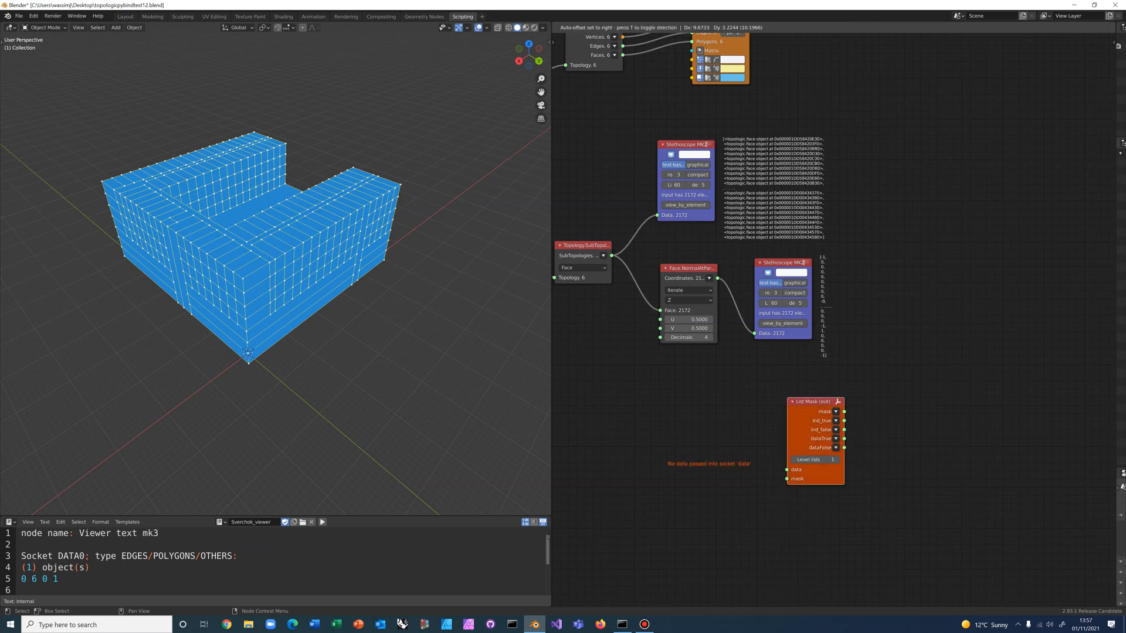
{"action": "key", "text": "Return"}
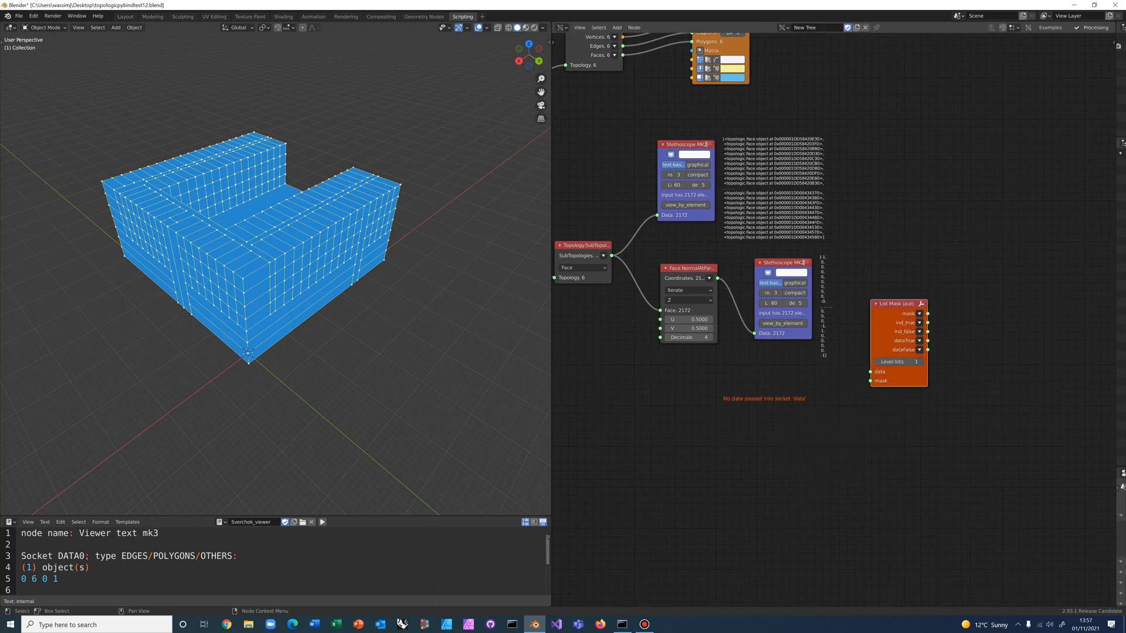
{"action": "left_click_drag", "start_coordinate": [895, 305], "coordinate": [915, 193]}
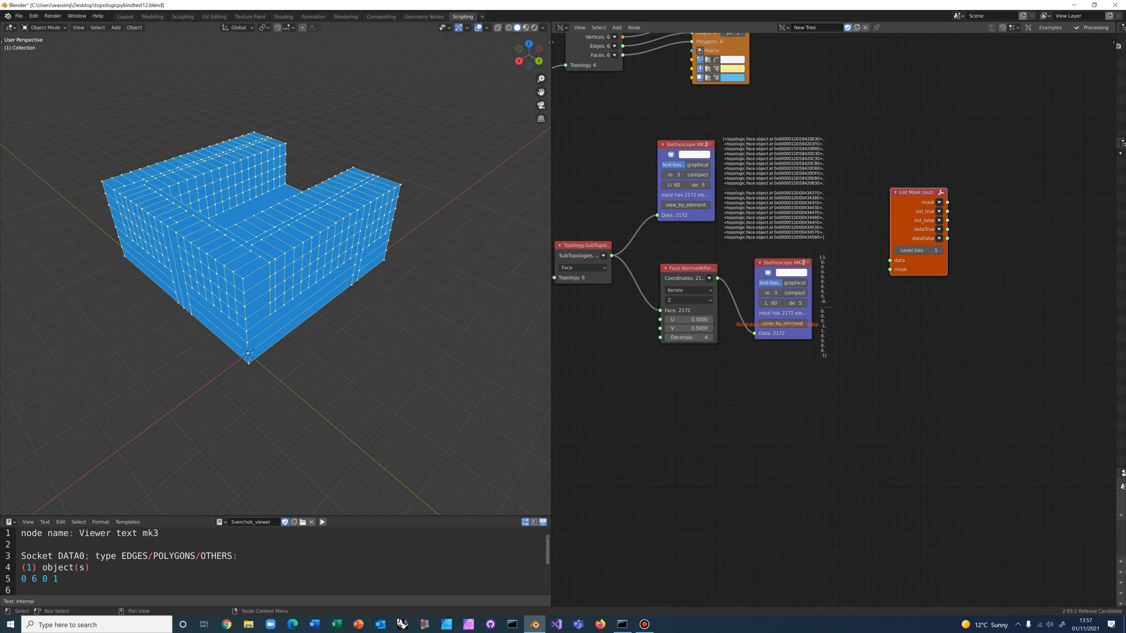
- Add a Logic functions node below List Mask (out) and set its function to ==
{"action": "scroll", "coordinate": [832, 318], "scroll_direction": "up", "scroll_amount": 2}
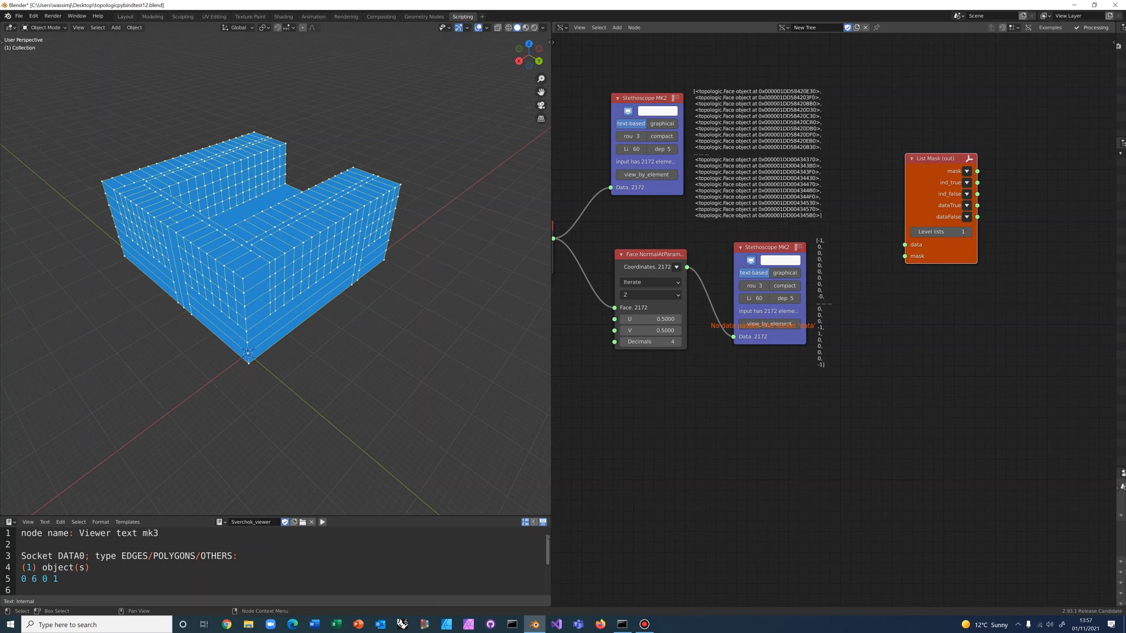
{"action": "scroll", "coordinate": [844, 331], "scroll_direction": "down", "scroll_amount": 1}
{"action": "scroll", "coordinate": [850, 334], "scroll_direction": "up", "scroll_amount": 1}
{"action": "key", "text": "alt+space"}
{"action": "type", "text": "logic node"}
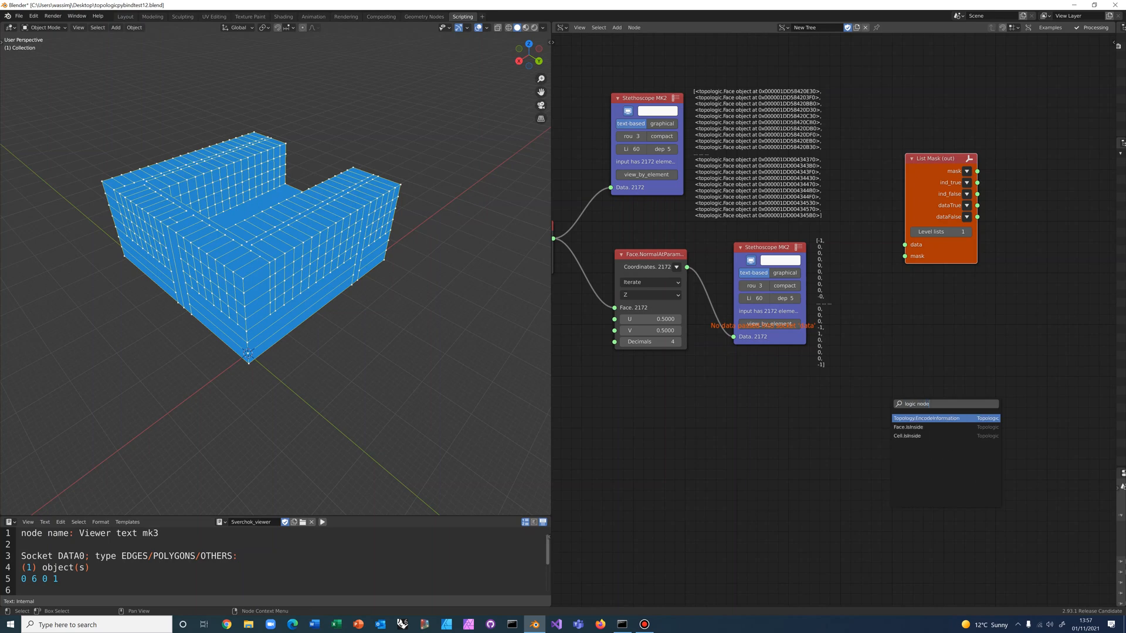
{"action": "key", "text": "BackSpace"}
{"action": "key", "text": "BackSpace"}
{"action": "key", "text": "BackSpace"}
{"action": "key", "text": "BackSpace"}
{"action": "key", "text": "BackSpace"}
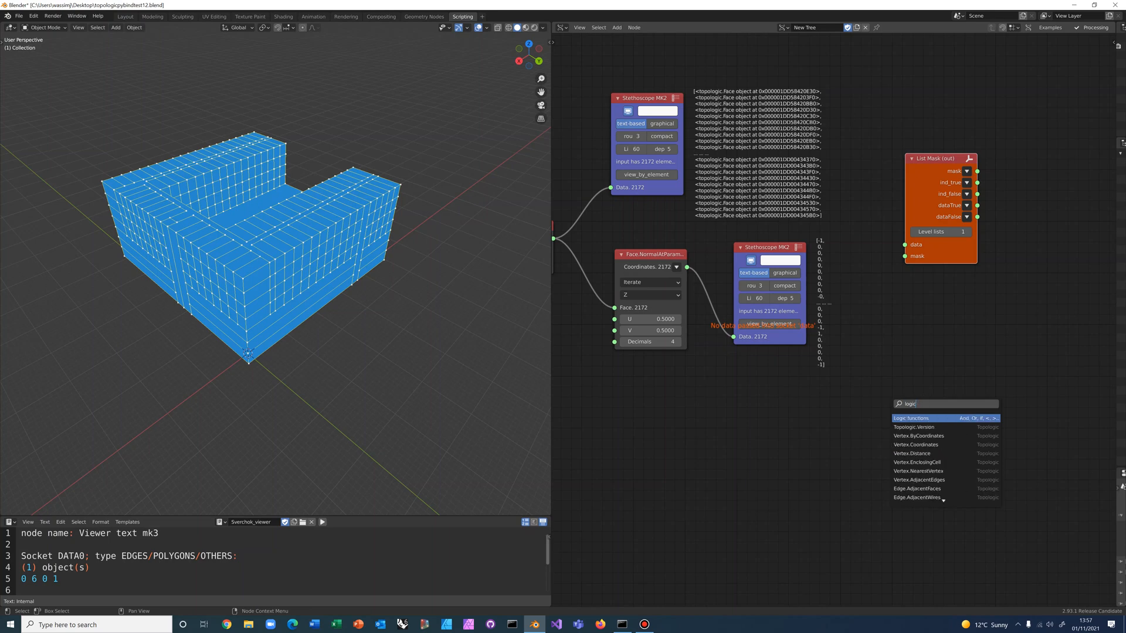
{"action": "key", "text": "Return"}
{"action": "left_click", "coordinate": [909, 375]}
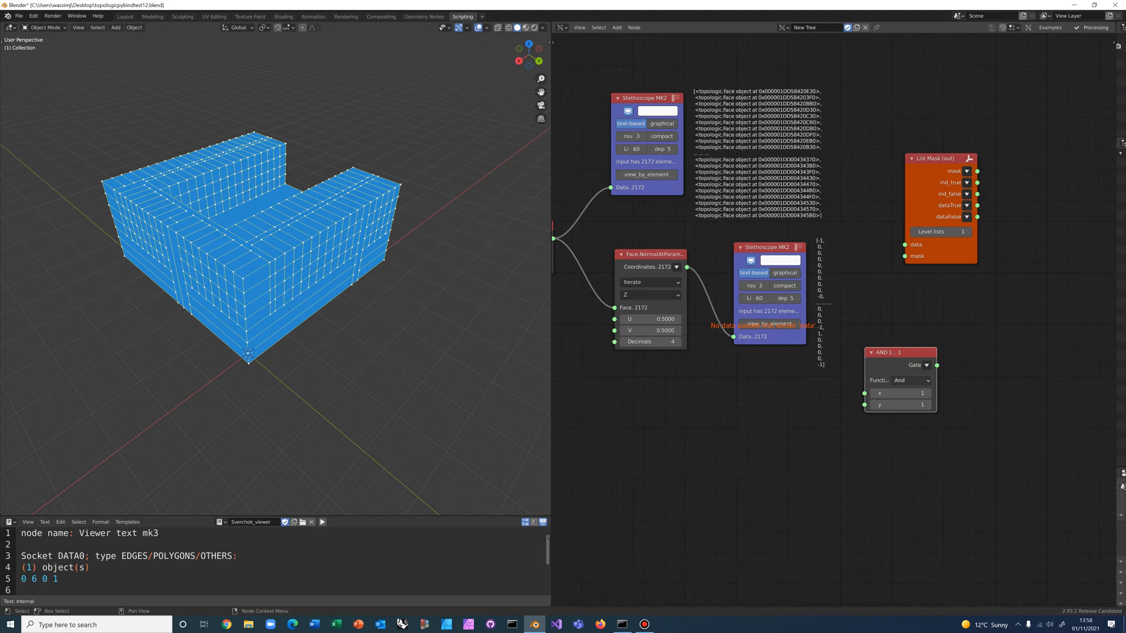
{"action": "left_click", "coordinate": [911, 381]}
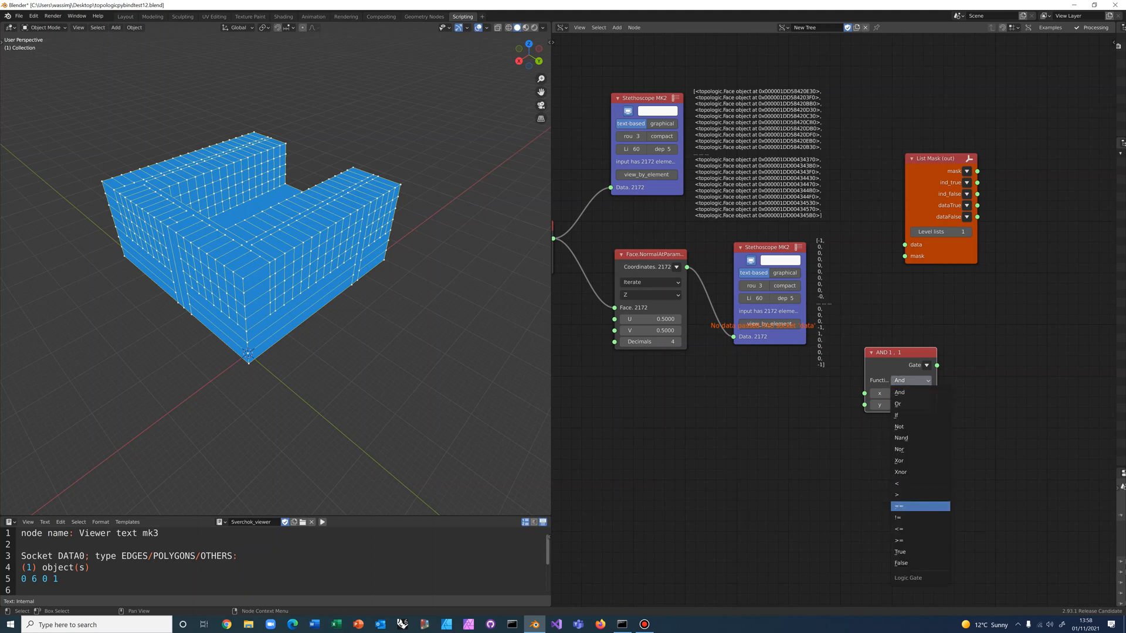
{"action": "left_click", "coordinate": [915, 506]}
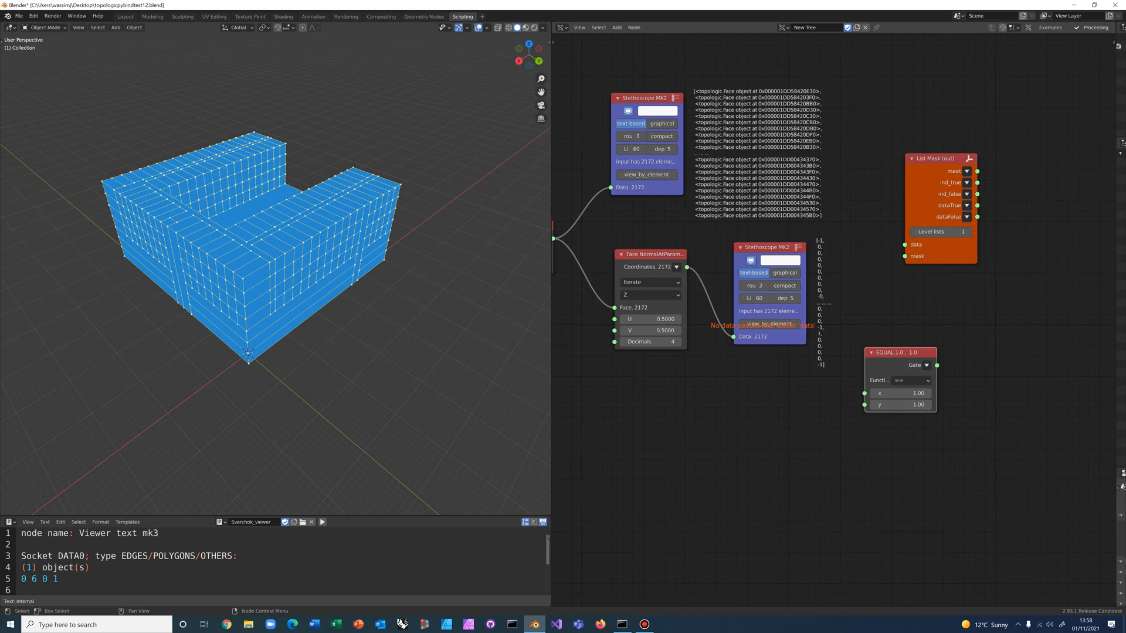
- Wire the equality node between the normals' Coordinates output and the second Stethoscope, using its x input and Gate output
{"action": "left_click_drag", "start_coordinate": [687, 267], "coordinate": [864, 393]}
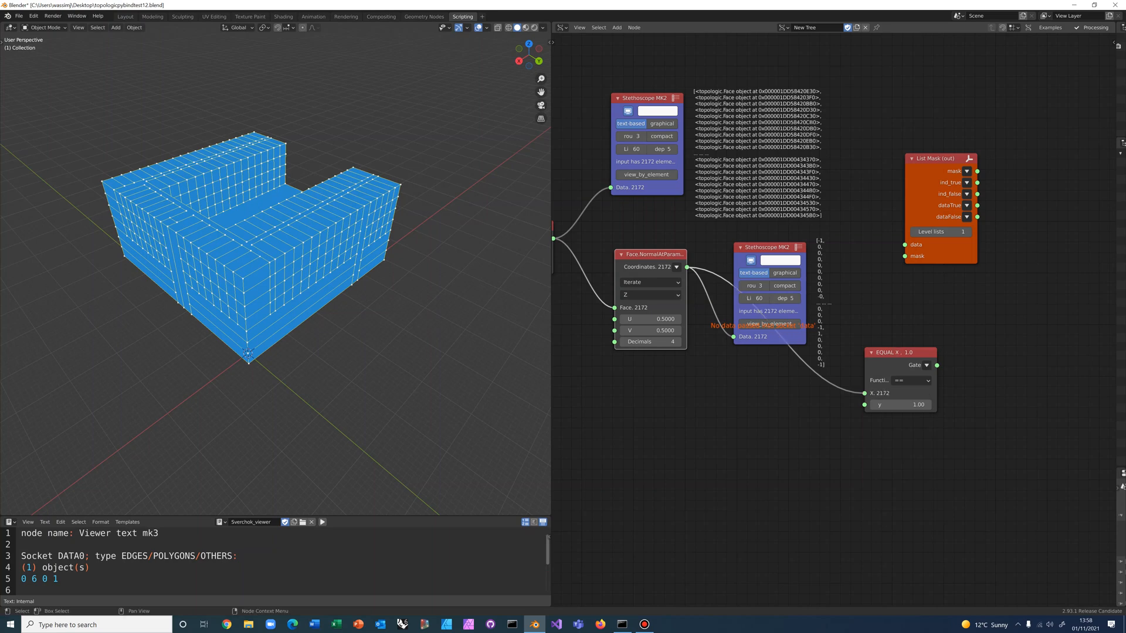
{"action": "left_click_drag", "start_coordinate": [762, 246], "coordinate": [996, 294]}
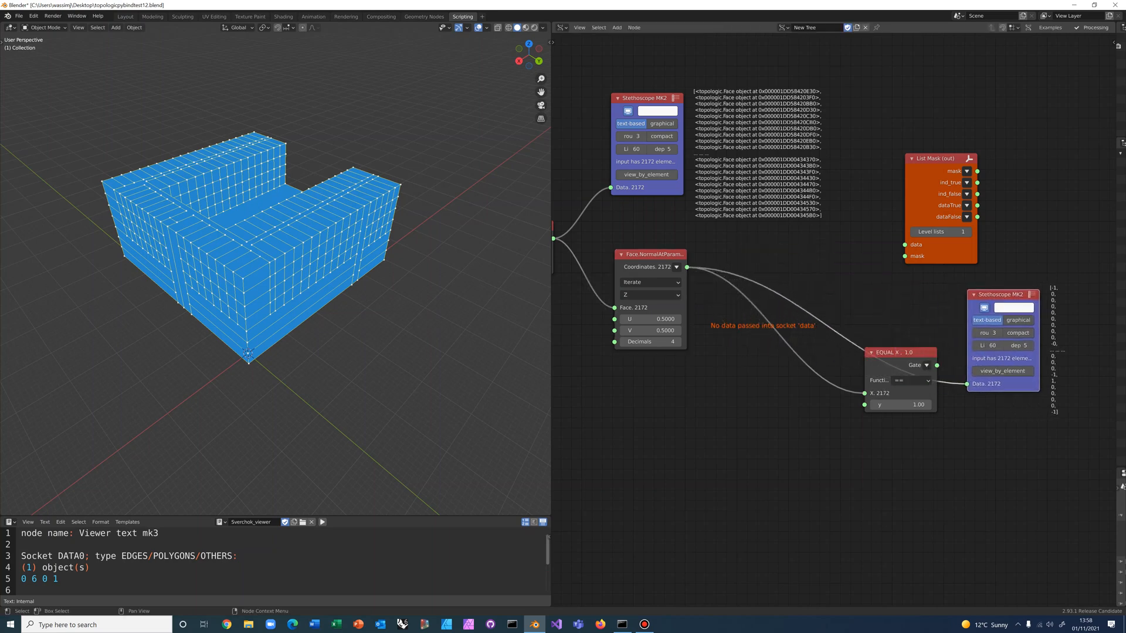
{"action": "left_click_drag", "start_coordinate": [903, 353], "coordinate": [966, 384]}
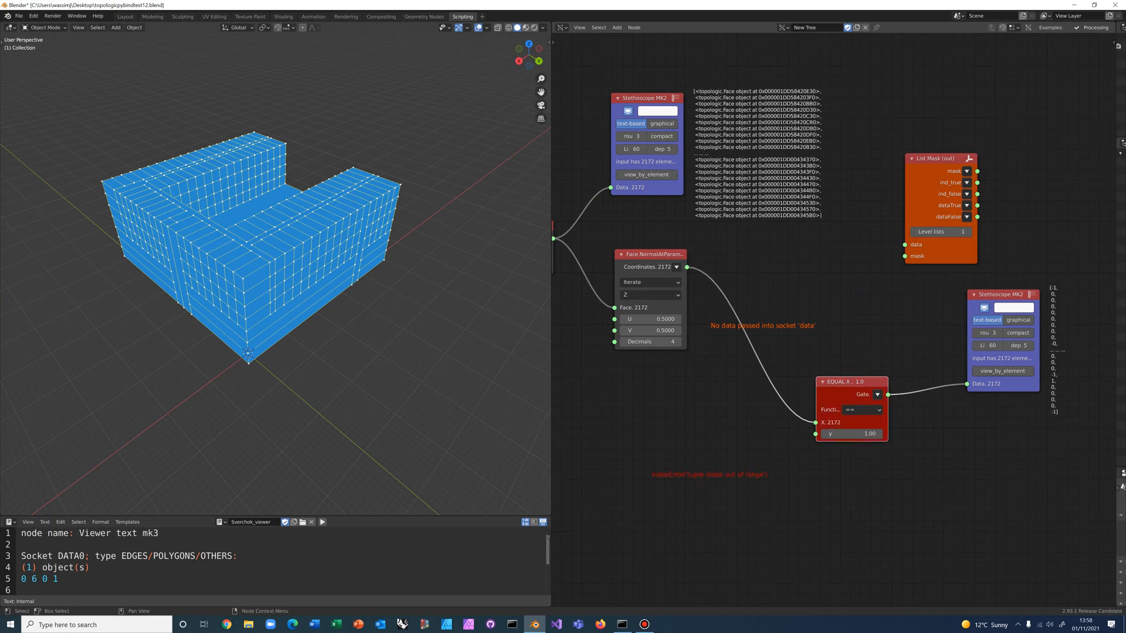
- Wrap the Face.NormalAtParameters Coordinates output and move the equality node and its Stethoscope closer to it
{"action": "scroll", "coordinate": [823, 306], "scroll_direction": "up", "scroll_amount": 1}
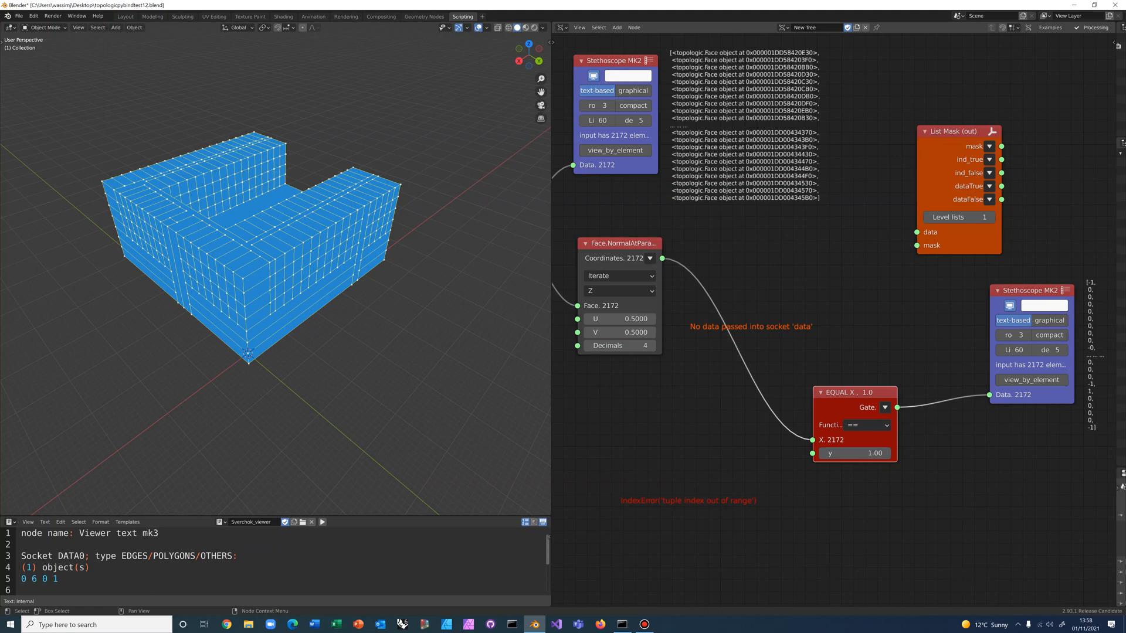
{"action": "left_click", "coordinate": [650, 258]}
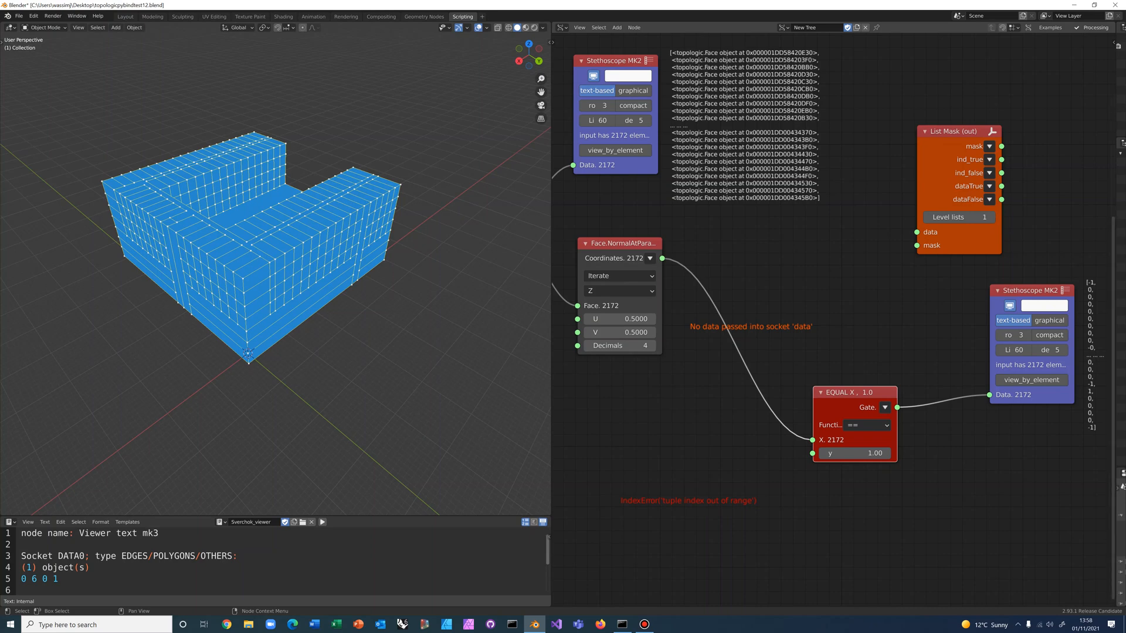
{"action": "scroll", "coordinate": [834, 317], "scroll_direction": "down", "scroll_amount": 2}
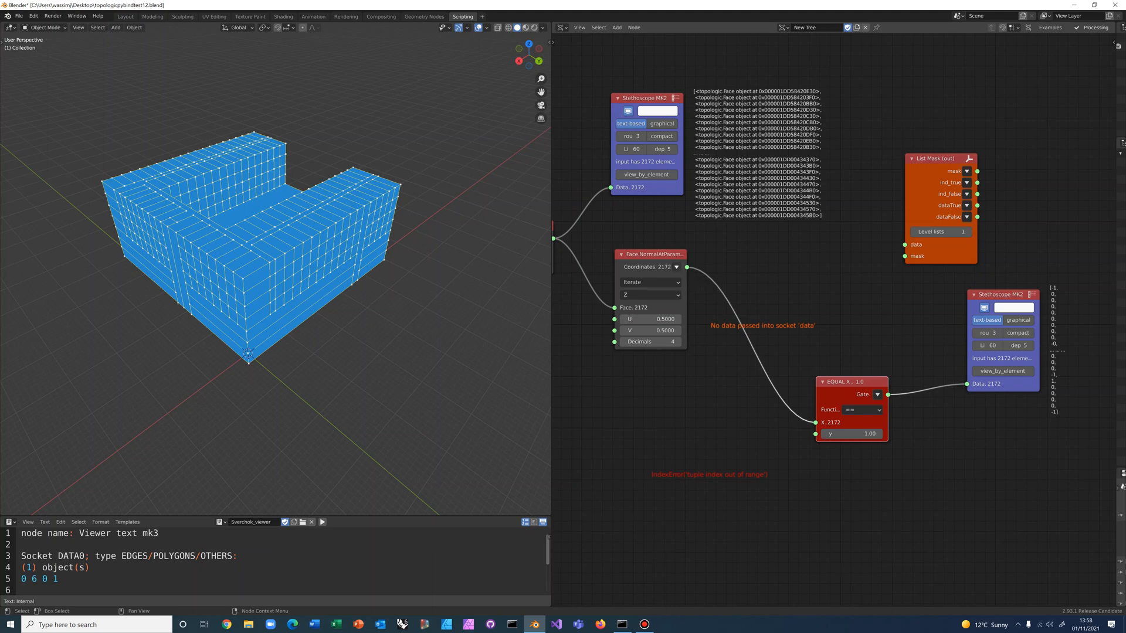
{"action": "left_click", "coordinate": [676, 267]}
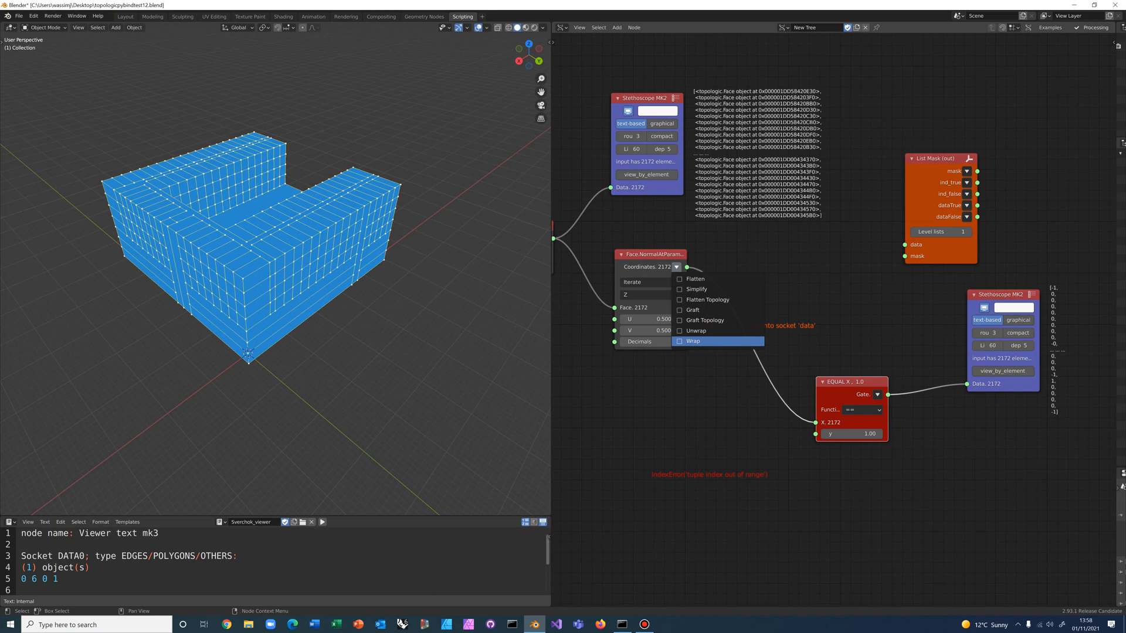
{"action": "left_click", "coordinate": [718, 341]}
{"action": "left_click_drag", "start_coordinate": [850, 382], "coordinate": [801, 367]}
{"action": "left_click_drag", "start_coordinate": [996, 294], "coordinate": [900, 318]}
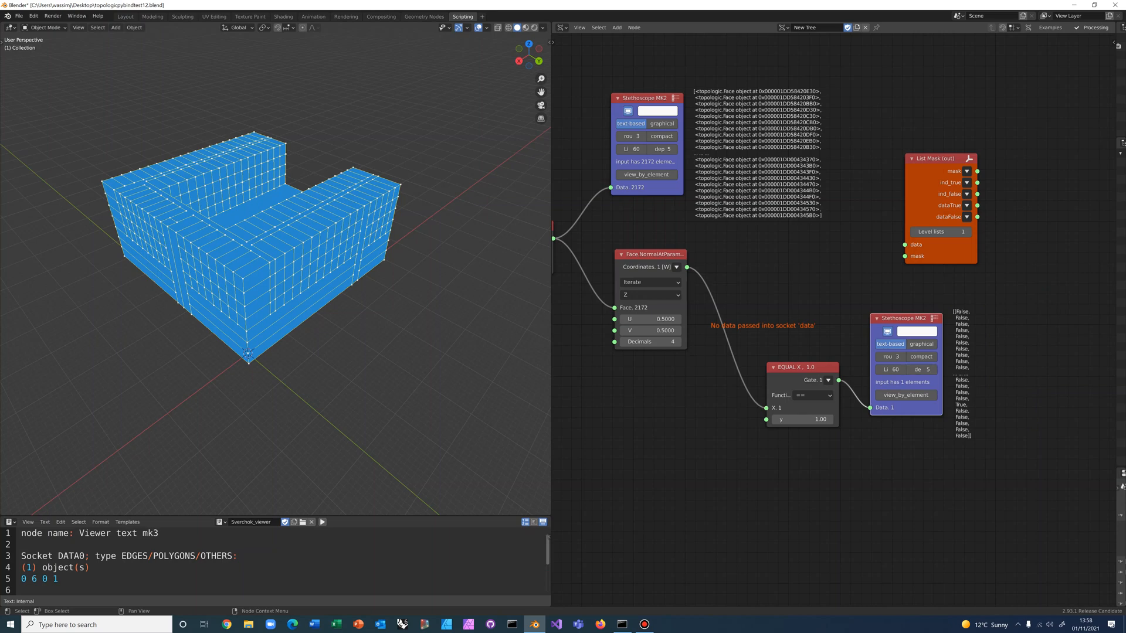
- Wire the equality node's Gate to List Mask (out)'s mask input and the Face SubTopologies output to its data input
{"action": "middle_click_drag", "start_coordinate": [920, 358], "coordinate": [908, 383]}
{"action": "left_click_drag", "start_coordinate": [774, 391], "coordinate": [892, 280]}
{"action": "scroll", "coordinate": [892, 281], "scroll_direction": "down", "scroll_amount": 2}
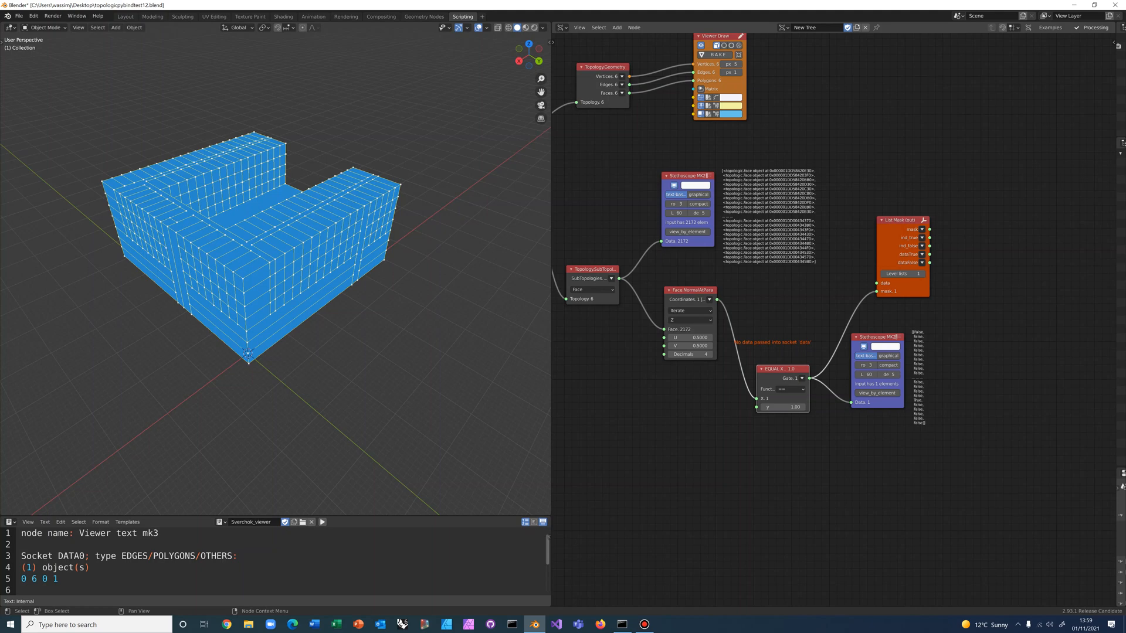
{"action": "left_click_drag", "start_coordinate": [619, 278], "coordinate": [876, 283]}
{"action": "scroll", "coordinate": [839, 323], "scroll_direction": "up", "scroll_amount": 1}
{"action": "scroll", "coordinate": [840, 317], "scroll_direction": "up", "scroll_amount": 2}
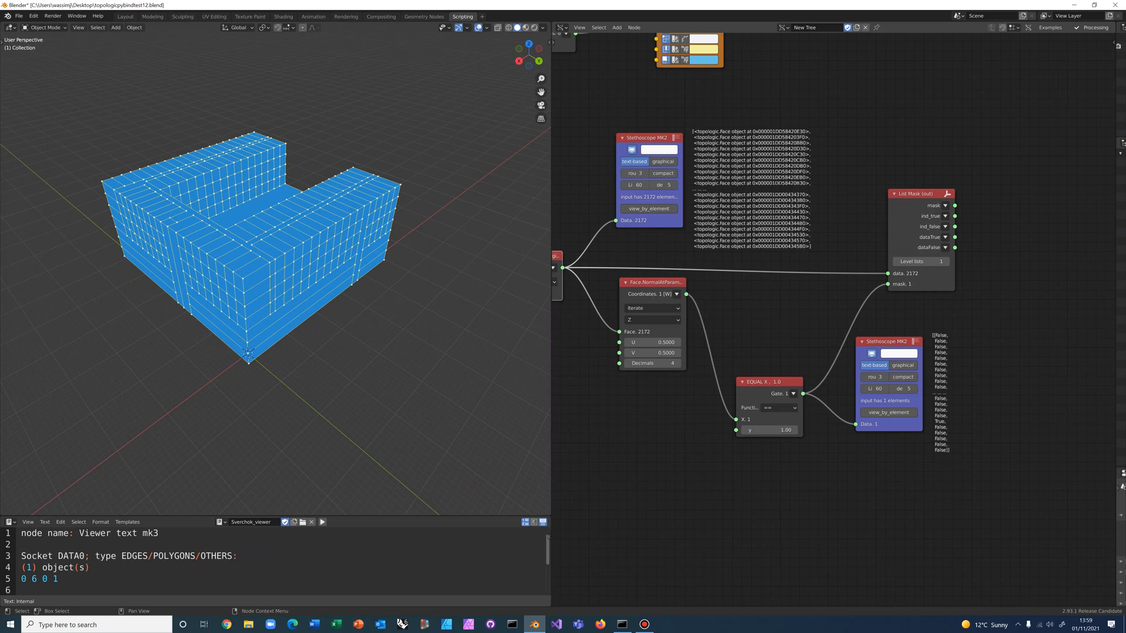
- Duplicate the Topology.Geometry and Viewer Draw node pair and place the copies above and to the right of List Mask (out)
{"action": "middle_click_drag", "start_coordinate": [821, 264], "coordinate": [726, 344]}
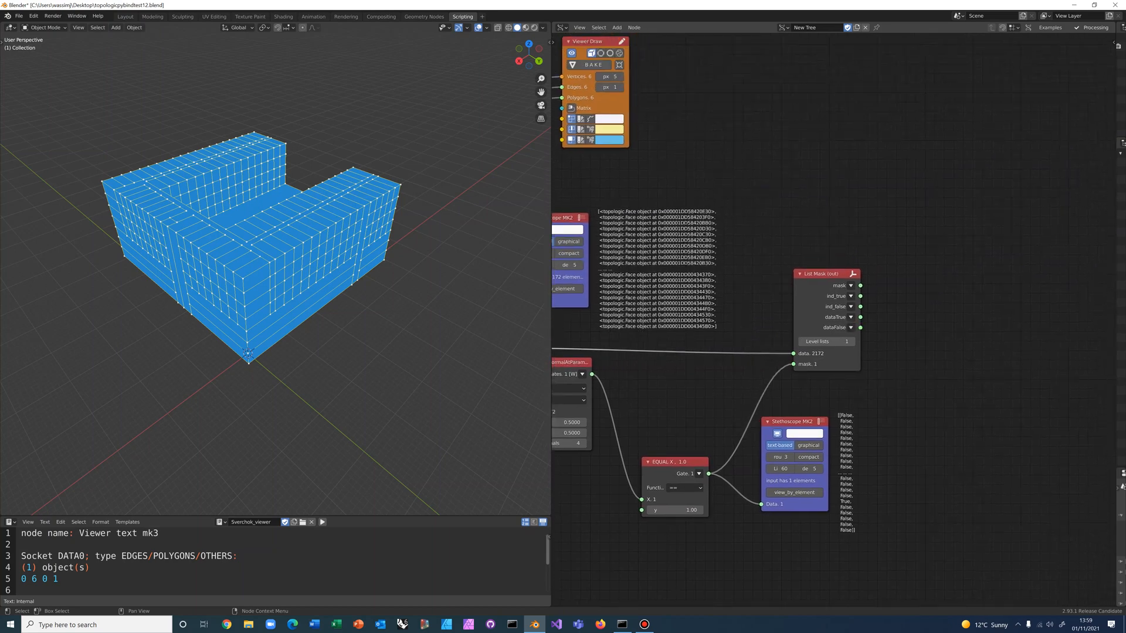
{"action": "scroll", "coordinate": [829, 316], "scroll_direction": "down", "scroll_amount": 4}
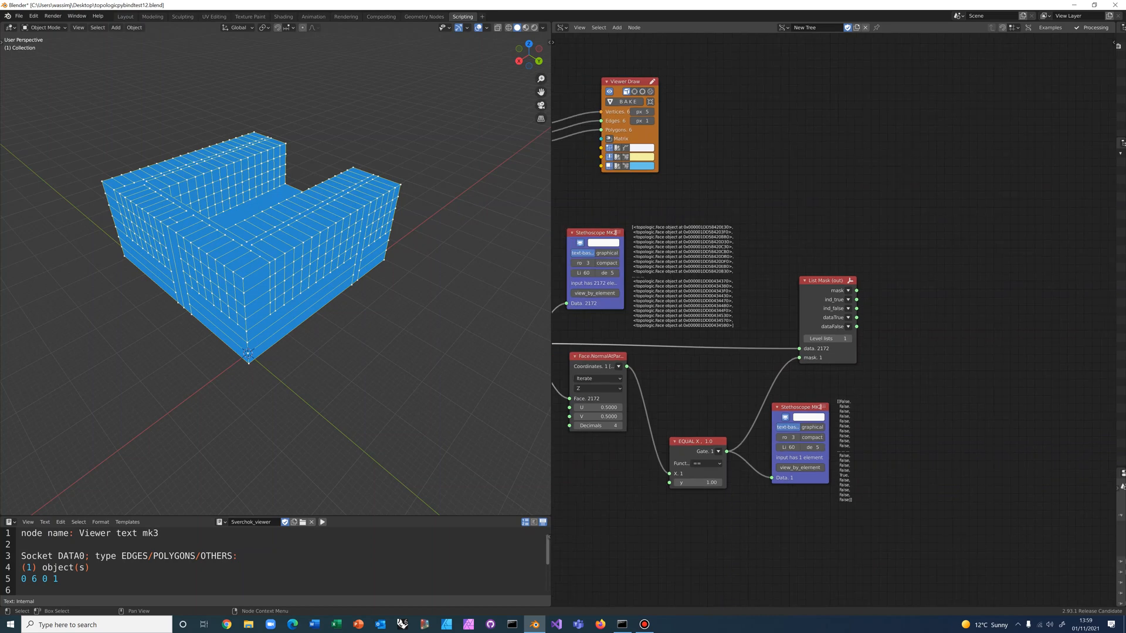
{"action": "scroll", "coordinate": [830, 317], "scroll_direction": "down", "scroll_amount": 1}
{"action": "middle_click_drag", "start_coordinate": [829, 316], "coordinate": [849, 345]}
{"action": "left_click_drag", "start_coordinate": [575, 146], "coordinate": [727, 251]}
{"action": "key", "text": "ctrl+v"}
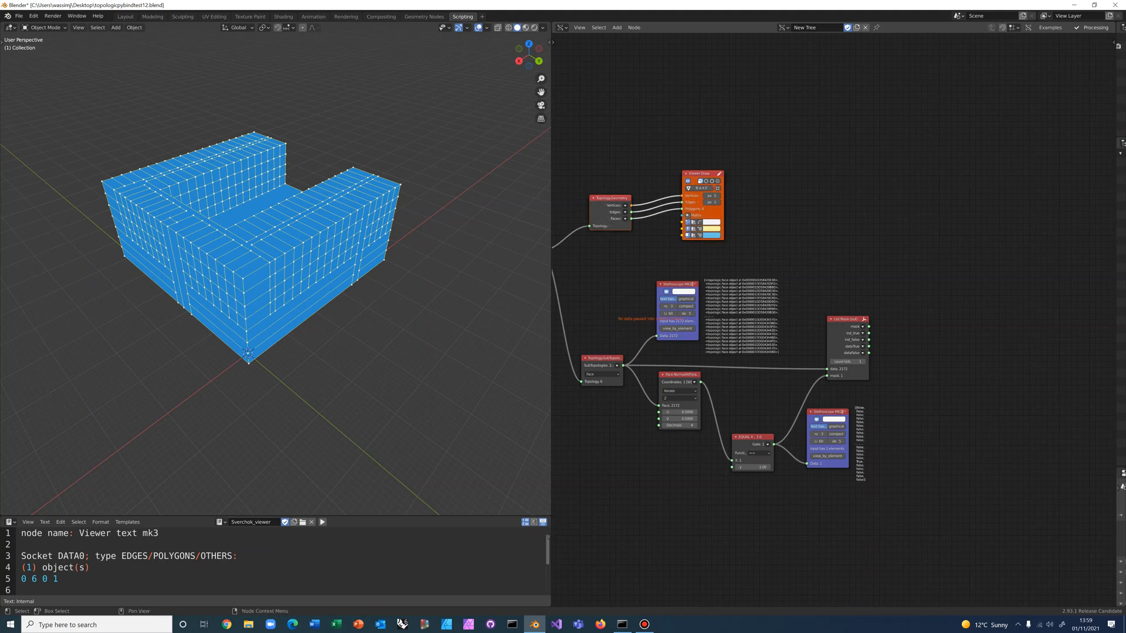
{"action": "left_click_drag", "start_coordinate": [701, 174], "coordinate": [942, 233]}
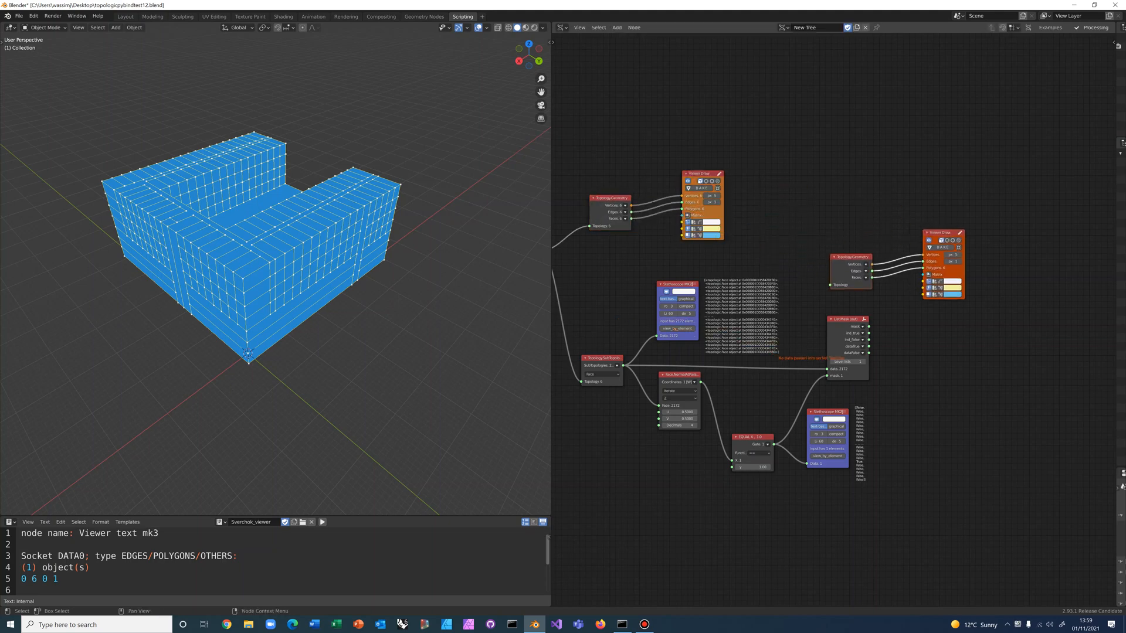
- Move the duplicated Topology.Geometry node close beside its Viewer Draw and shift both slightly right of List Mask (out)
{"action": "scroll", "coordinate": [932, 246], "scroll_direction": "up", "scroll_amount": 1}
{"action": "scroll", "coordinate": [822, 316], "scroll_direction": "up", "scroll_amount": 2}
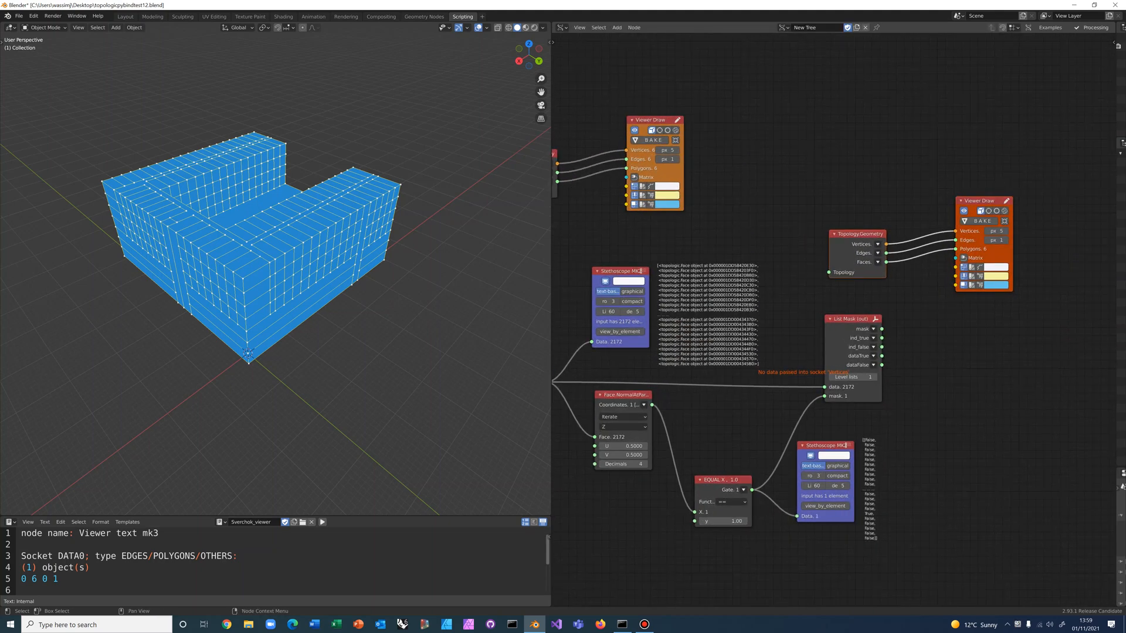
{"action": "left_click_drag", "start_coordinate": [860, 234], "coordinate": [917, 237]}
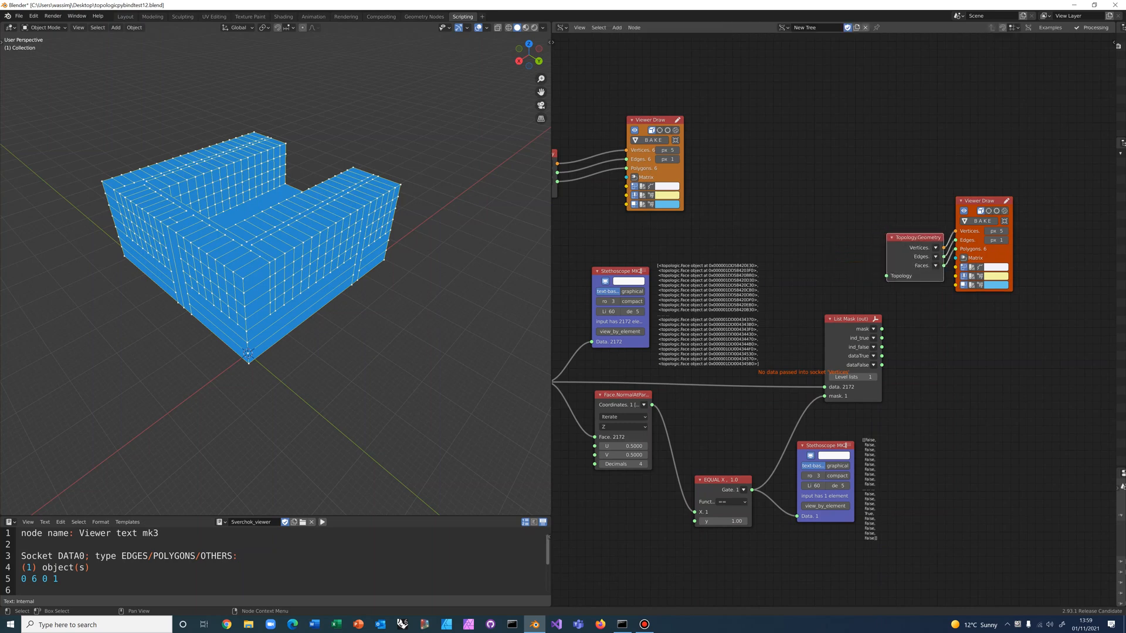
{"action": "left_click_drag", "start_coordinate": [980, 201], "coordinate": [1000, 212]}
{"action": "left_click_drag", "start_coordinate": [918, 238], "coordinate": [933, 244]}
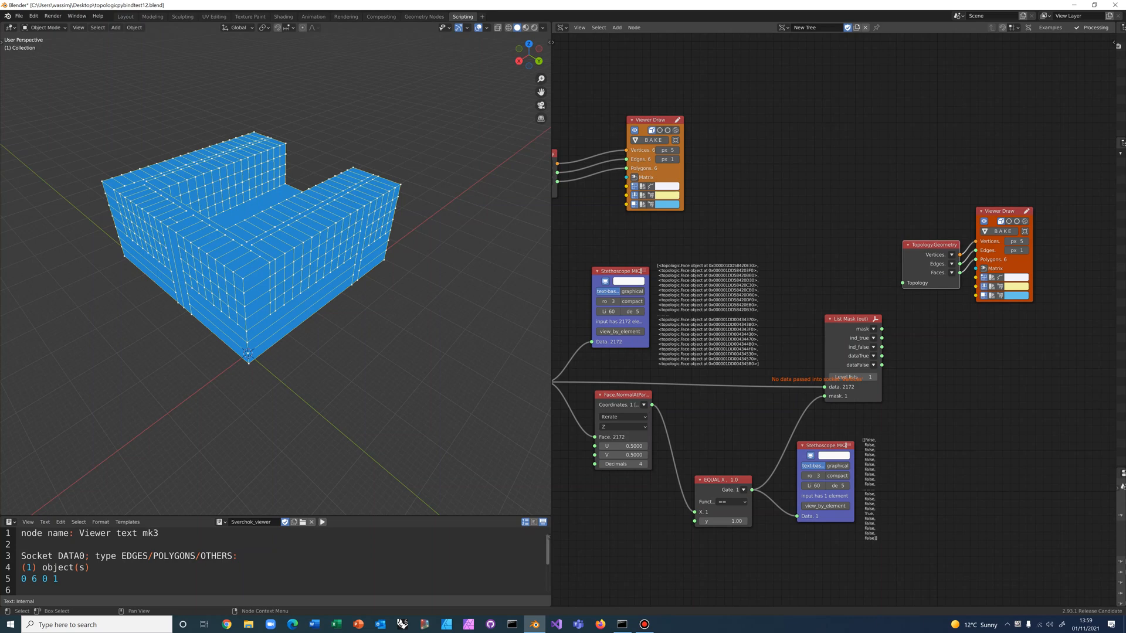
- Turn off the original Viewer Draw's display and wire List Mask (out)'s dataTrue output to the duplicated Topology.Geometry's Topology input
{"action": "left_click", "coordinate": [635, 130]}
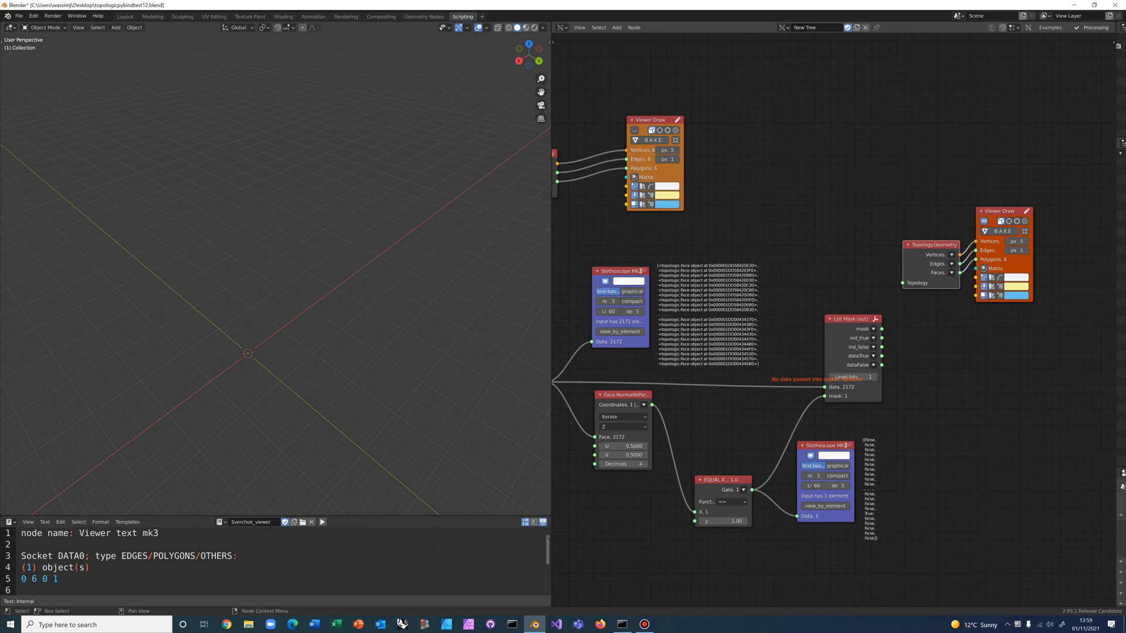
{"action": "left_click_drag", "start_coordinate": [881, 356], "coordinate": [903, 284]}
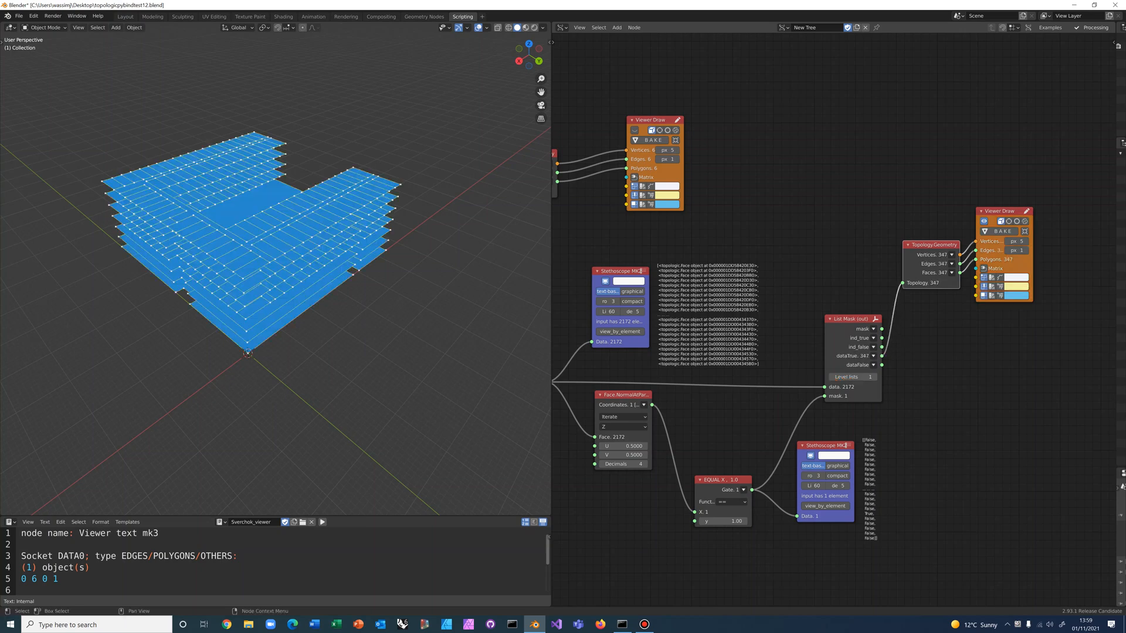
{"action": "middle_click_drag", "start_coordinate": [305, 264], "coordinate": [332, 270]}
{"action": "scroll", "coordinate": [325, 296], "scroll_direction": "up", "scroll_amount": 1}
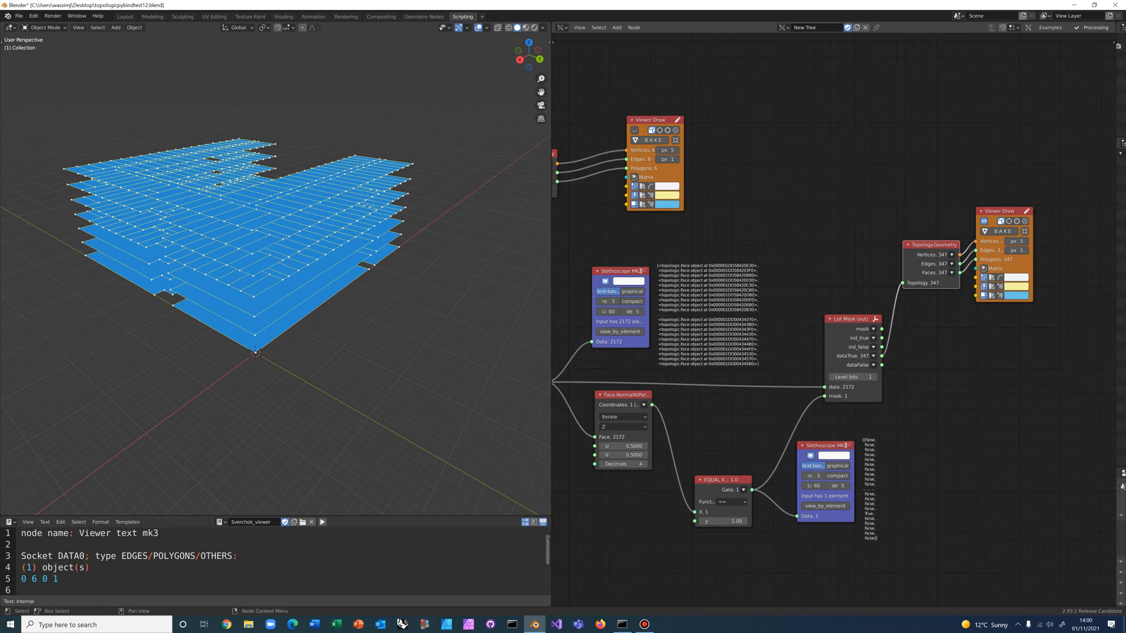
- Add a Logic functions node and place it in the empty area below and to the right of the duplicated Viewer Draw
{"action": "scroll", "coordinate": [833, 320], "scroll_direction": "down", "scroll_amount": 1}
{"action": "middle_click_drag", "start_coordinate": [833, 320], "coordinate": [674, 278]}
{"action": "scroll", "coordinate": [804, 328], "scroll_direction": "up", "scroll_amount": 2}
{"action": "scroll", "coordinate": [674, 277], "scroll_direction": "up", "scroll_amount": 2}
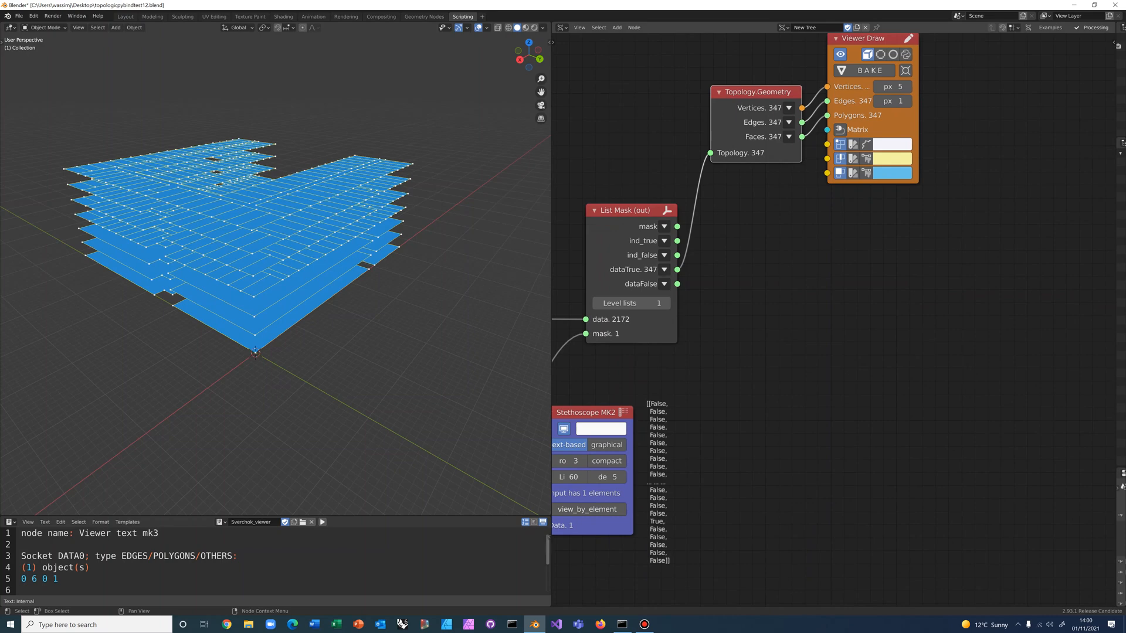
{"action": "scroll", "coordinate": [838, 319], "scroll_direction": "down", "scroll_amount": 4}
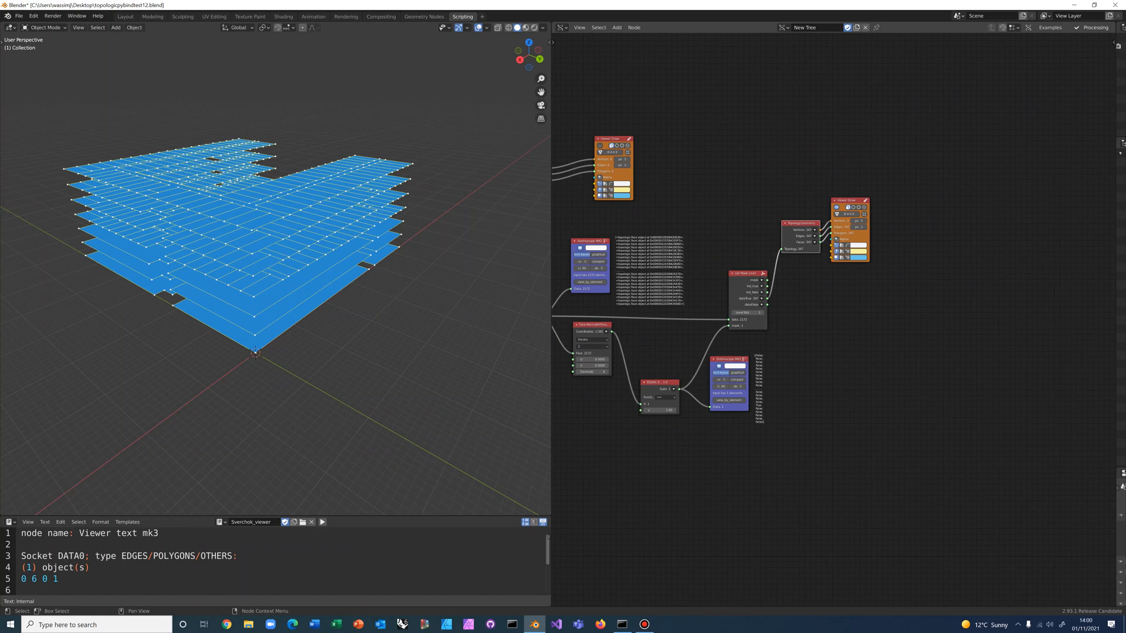
{"action": "scroll", "coordinate": [830, 320], "scroll_direction": "up", "scroll_amount": 3}
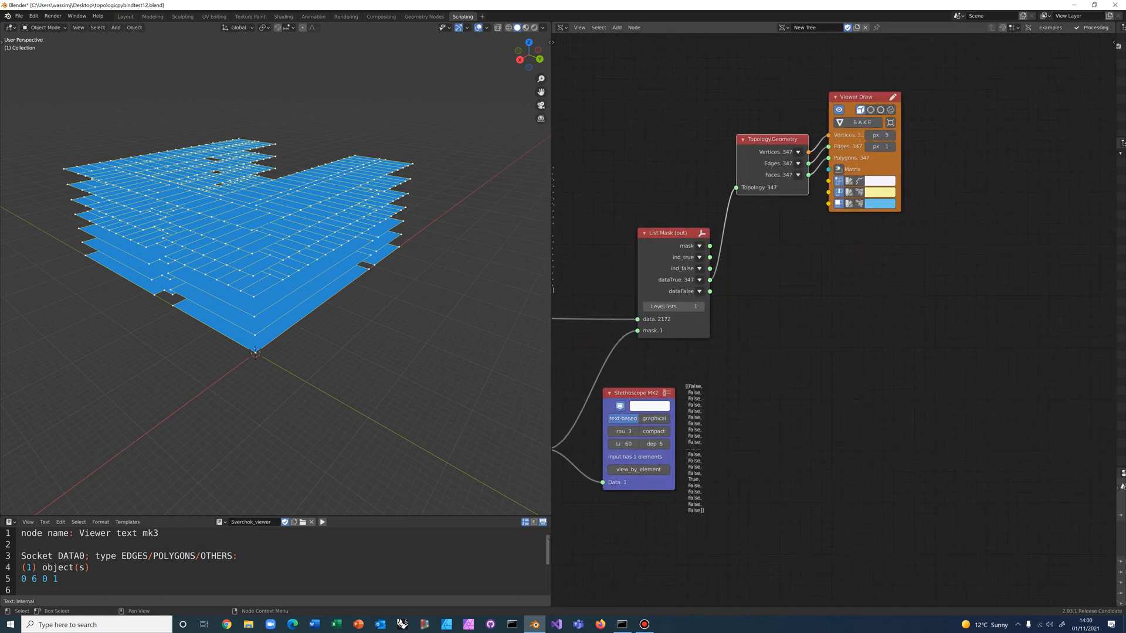
{"action": "middle_click_drag", "start_coordinate": [830, 320], "coordinate": [781, 303]}
{"action": "key", "text": "alt+space"}
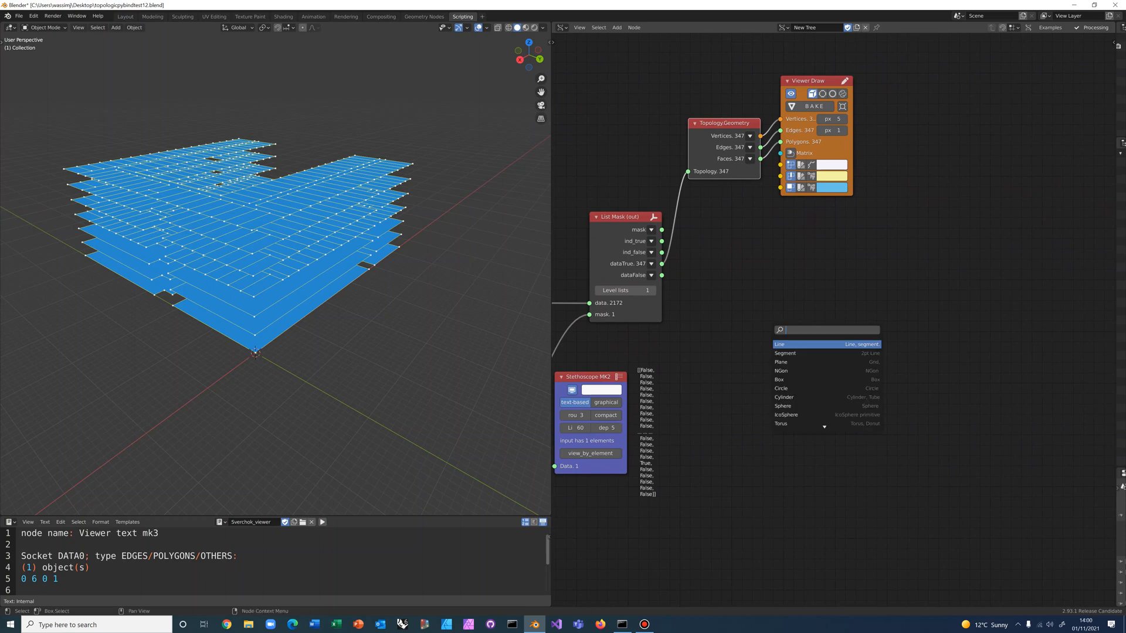
{"action": "type", "text": "logic"}
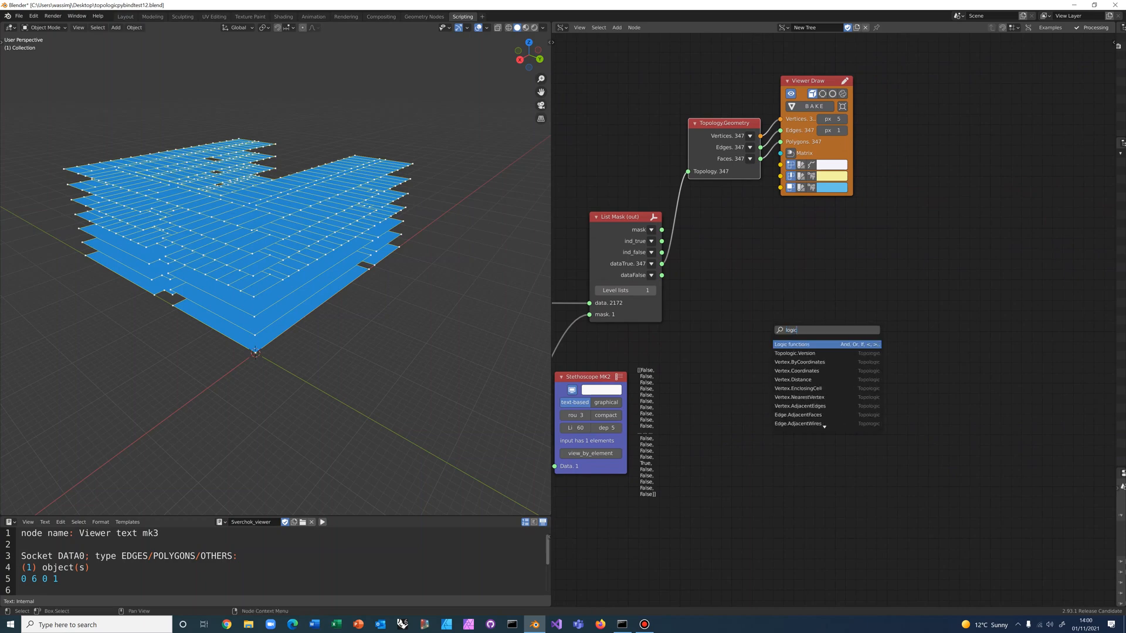
{"action": "key", "text": "Return"}
{"action": "left_click", "coordinate": [888, 321]}
{"action": "left_click", "coordinate": [891, 322]}
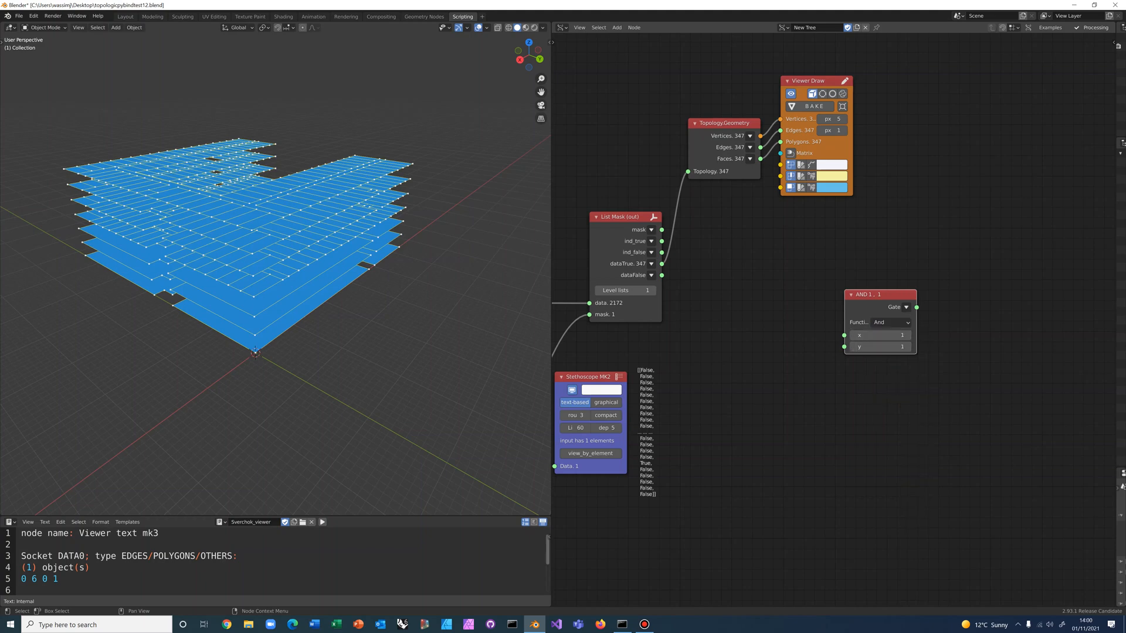
{"action": "left_click_drag", "start_coordinate": [879, 295], "coordinate": [908, 283]}
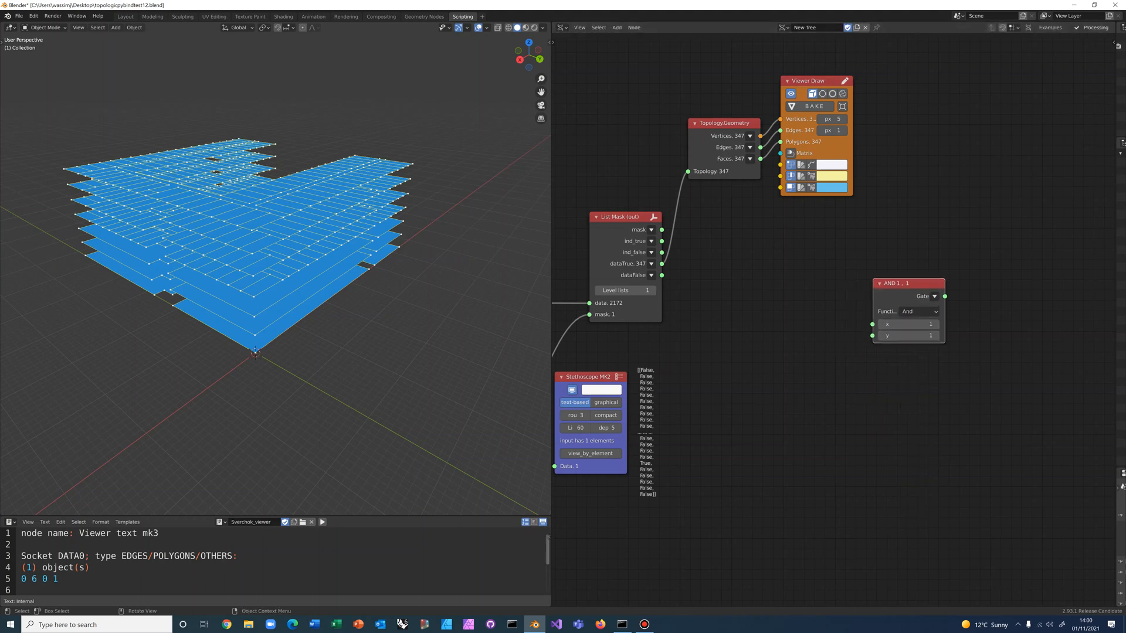
- Add a Topology.Centroid node and wire List Mask (out)'s dataTrue output to its Topology input
{"action": "key", "text": "alt+space"}
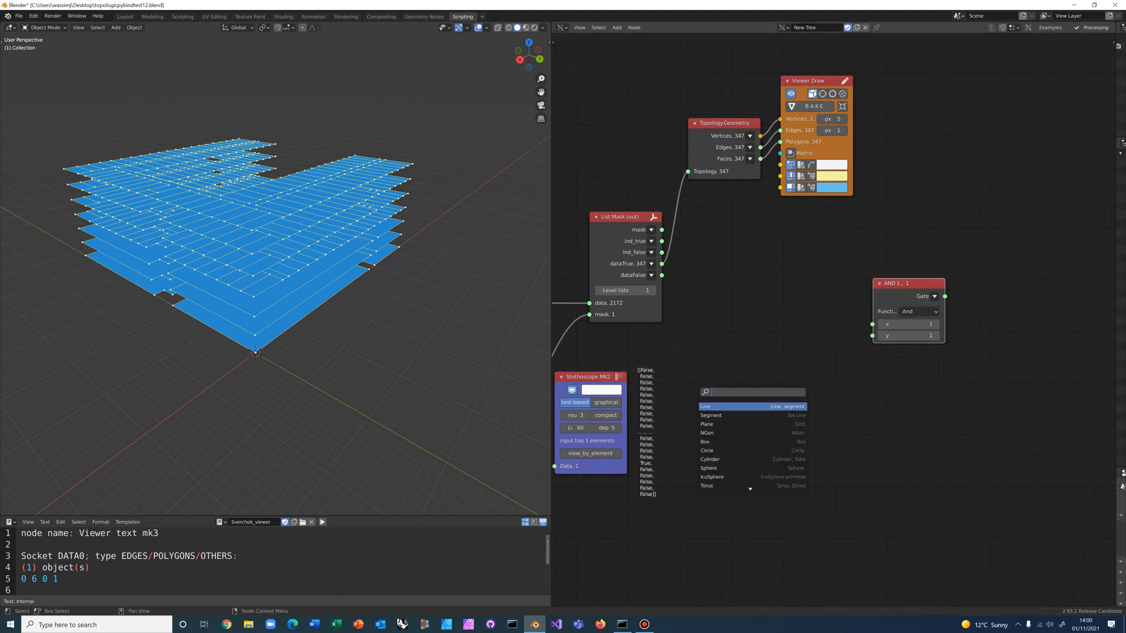
{"action": "type", "text": "topology.centroid"}
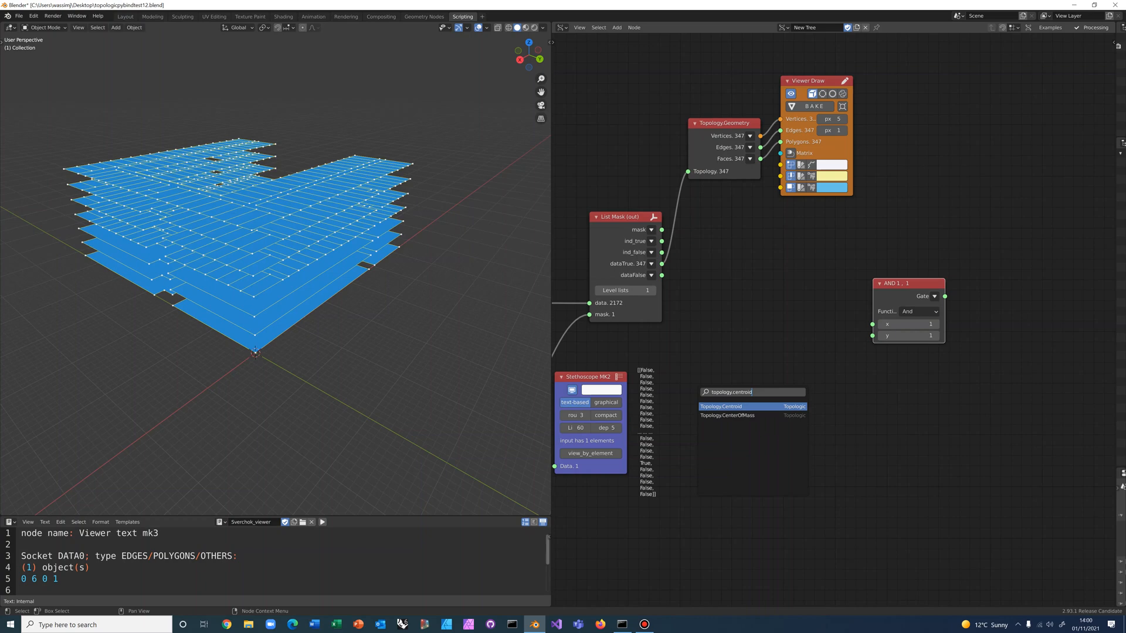
{"action": "key", "text": "Down"}
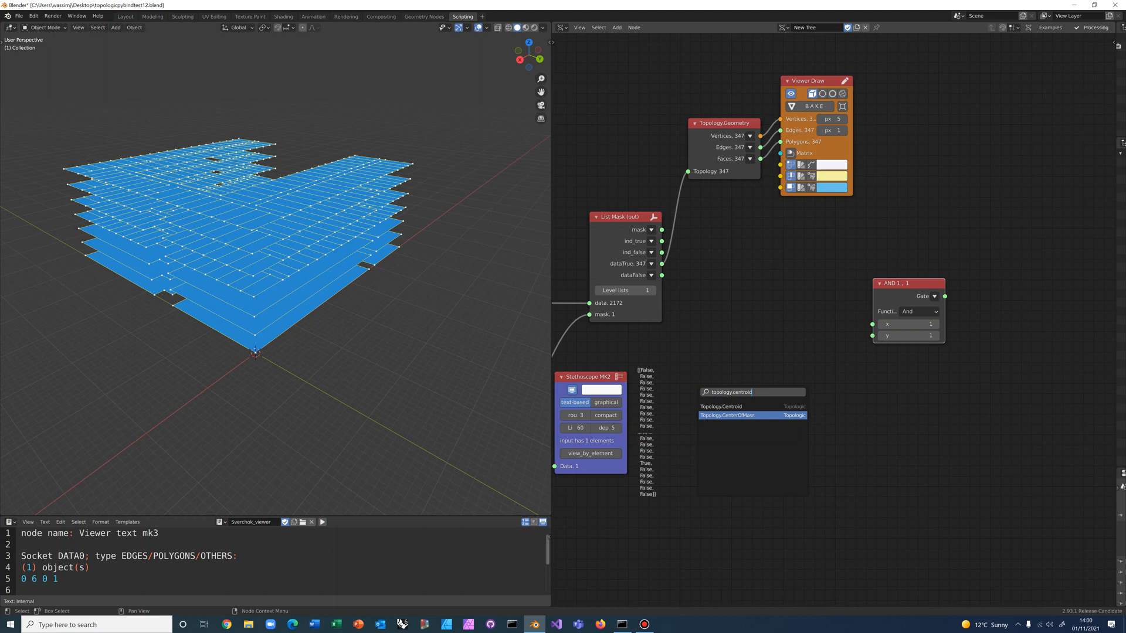
{"action": "key", "text": "Up"}
{"action": "key", "text": "Down"}
{"action": "key", "text": "Up"}
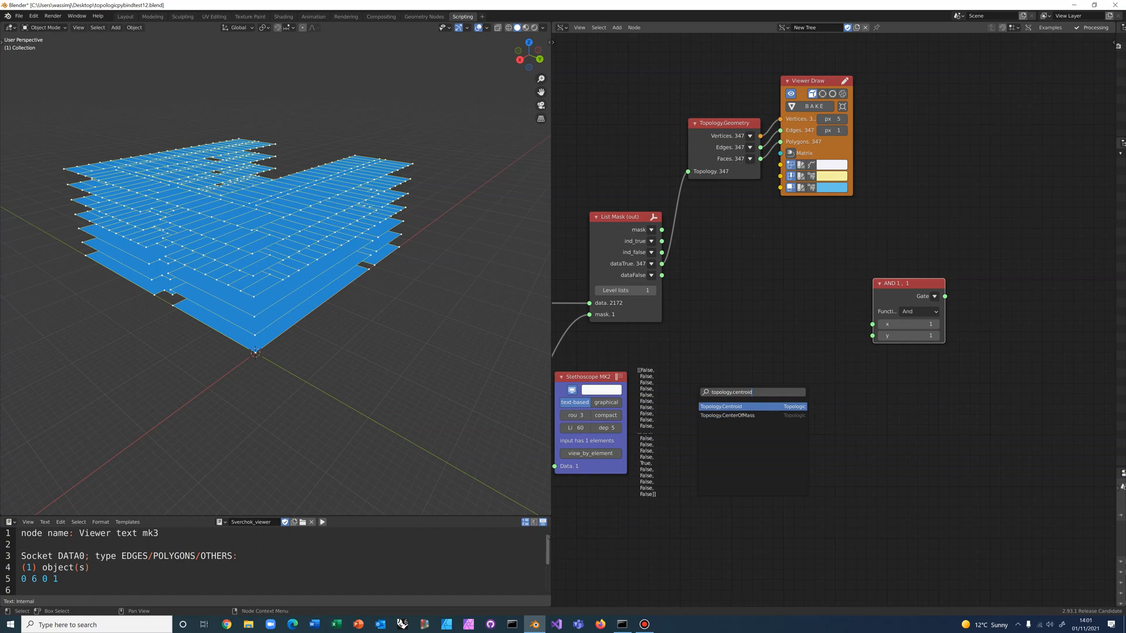
{"action": "key", "text": "Return"}
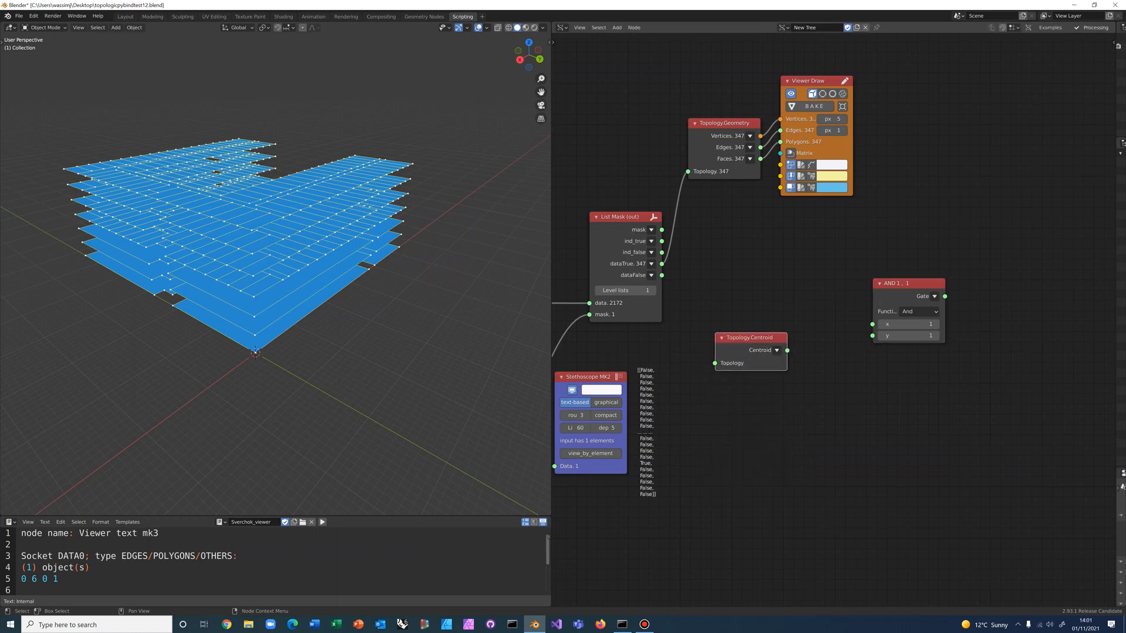
{"action": "left_click_drag", "start_coordinate": [661, 264], "coordinate": [715, 363]}
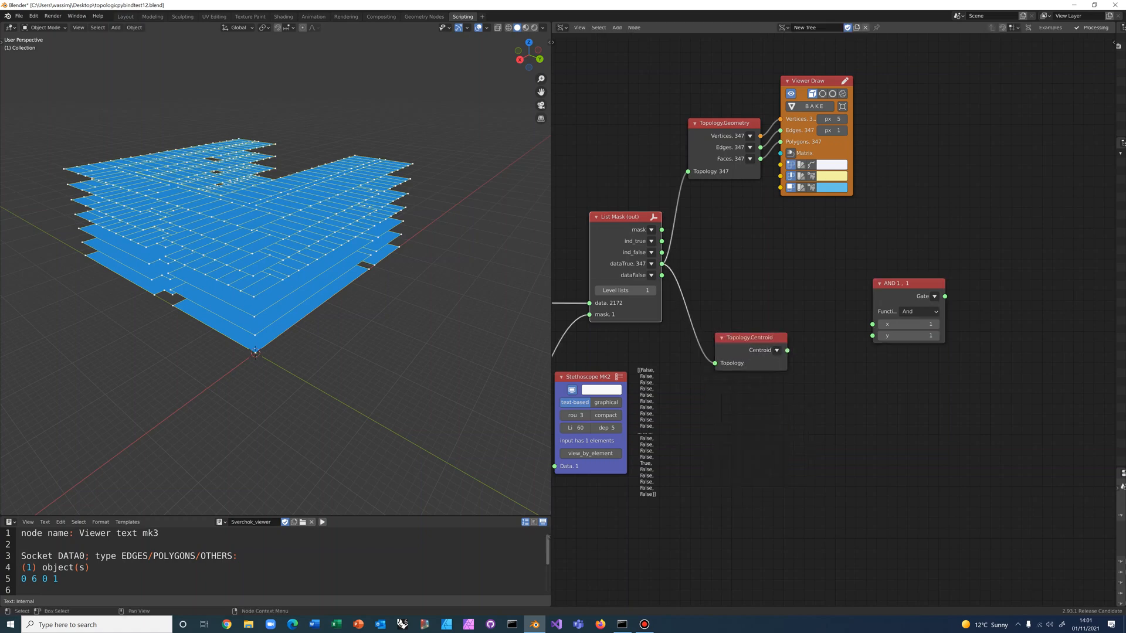
- Duplicate the mask's Stethoscope, wire the Centroid output to its Data input, and place it below Topology.Centroid
{"action": "left_click", "coordinate": [588, 376]}
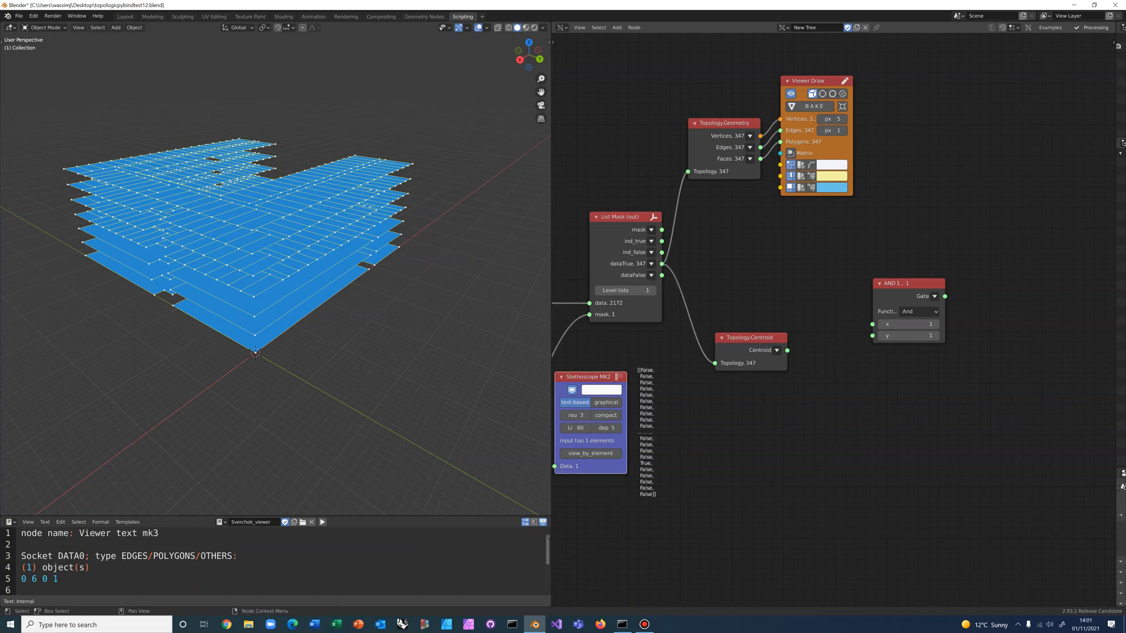
{"action": "key", "text": "shift+d"}
{"action": "left_click", "coordinate": [862, 365]}
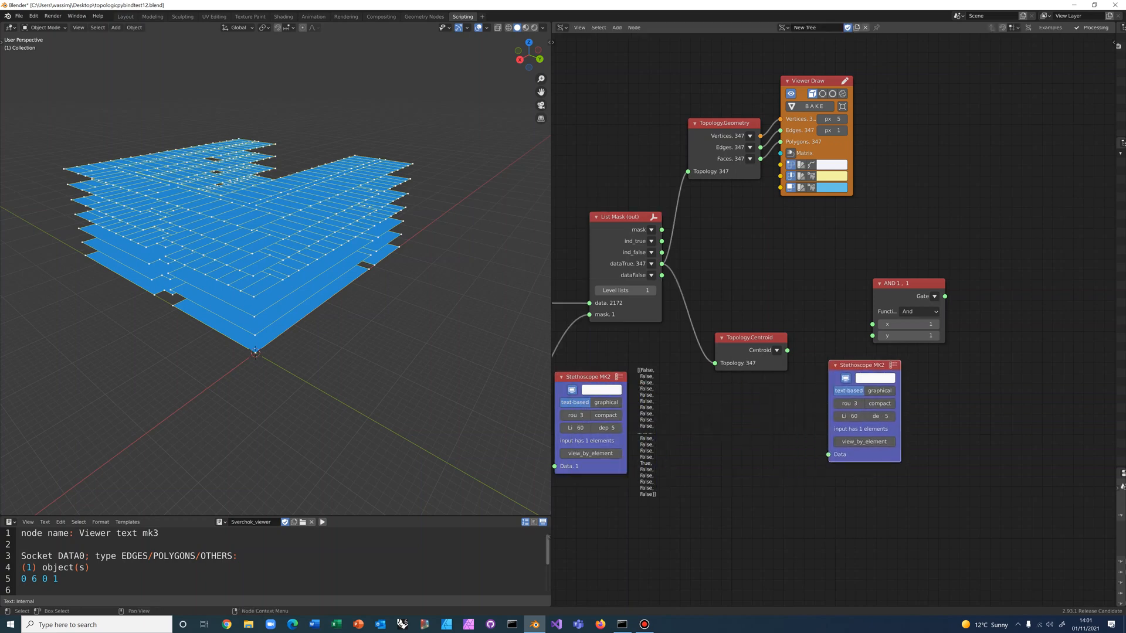
{"action": "left_click_drag", "start_coordinate": [787, 350], "coordinate": [829, 454]}
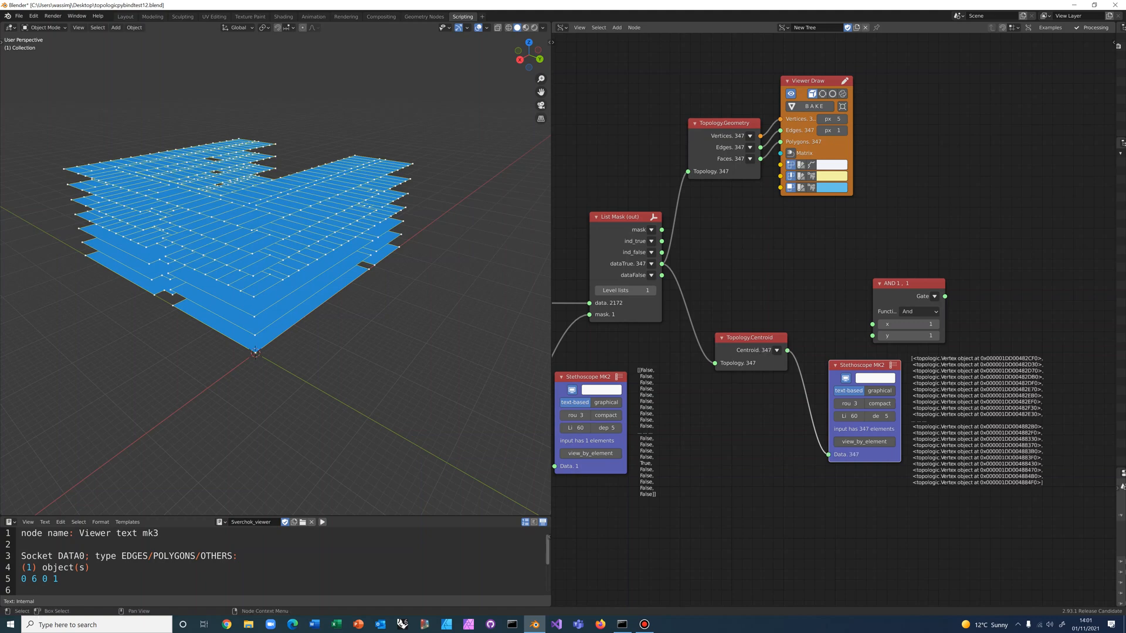
{"action": "left_click_drag", "start_coordinate": [861, 365], "coordinate": [757, 435]}
- Add a Vertex.Coordinates node to the right of Topology.Centroid and set its output type to Z
{"action": "key", "text": "alt+space"}
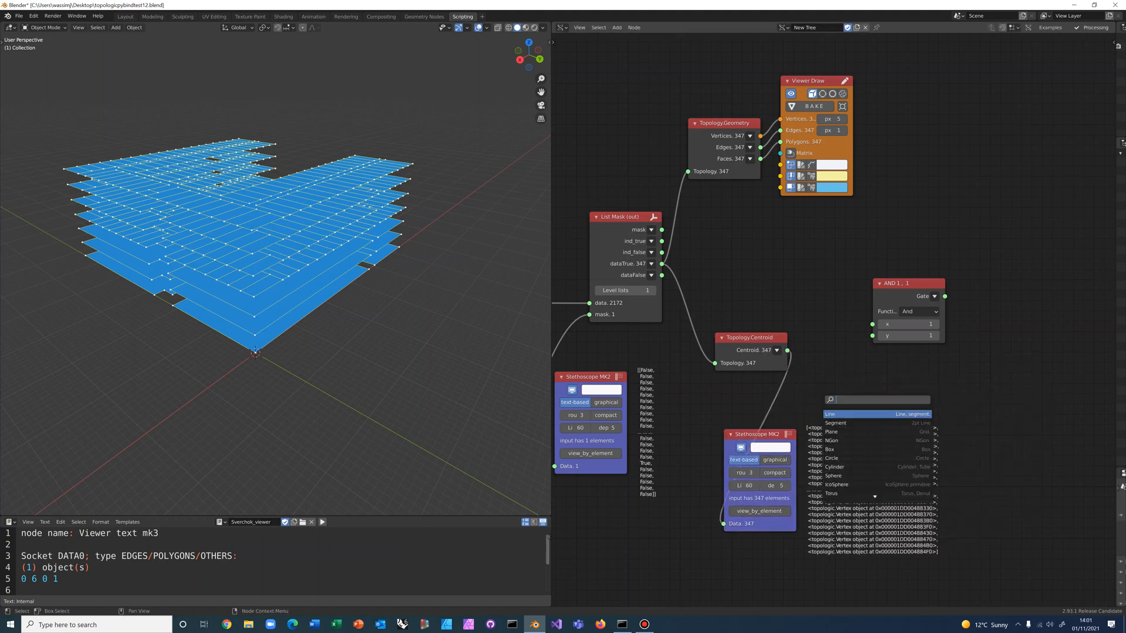
{"action": "type", "text": "Vert"}
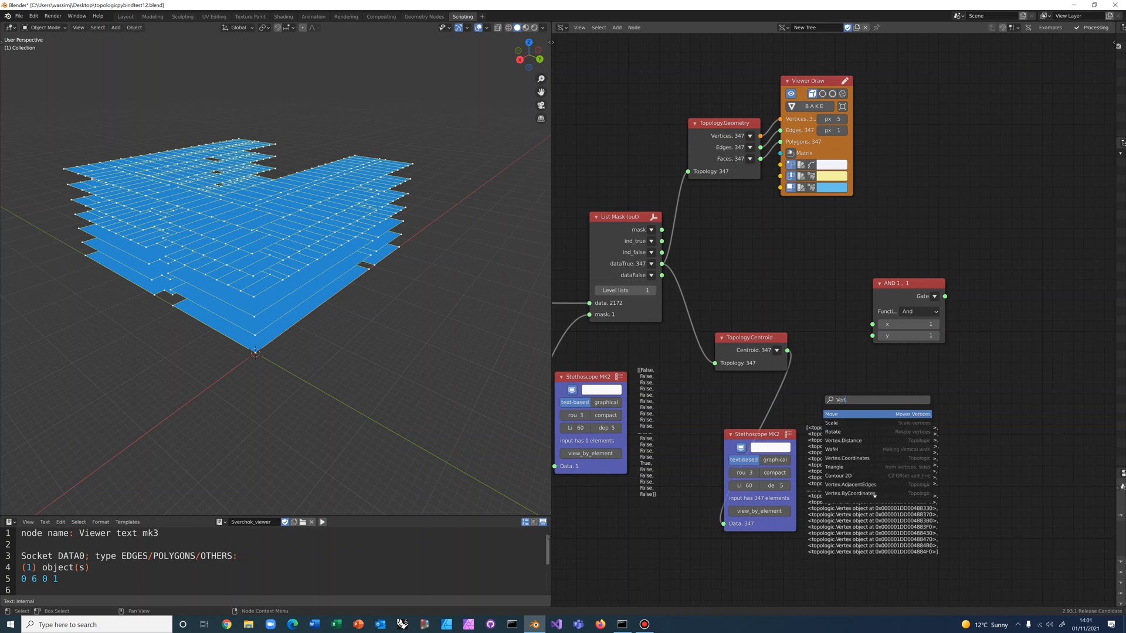
{"action": "type", "text": "ex.Coord"}
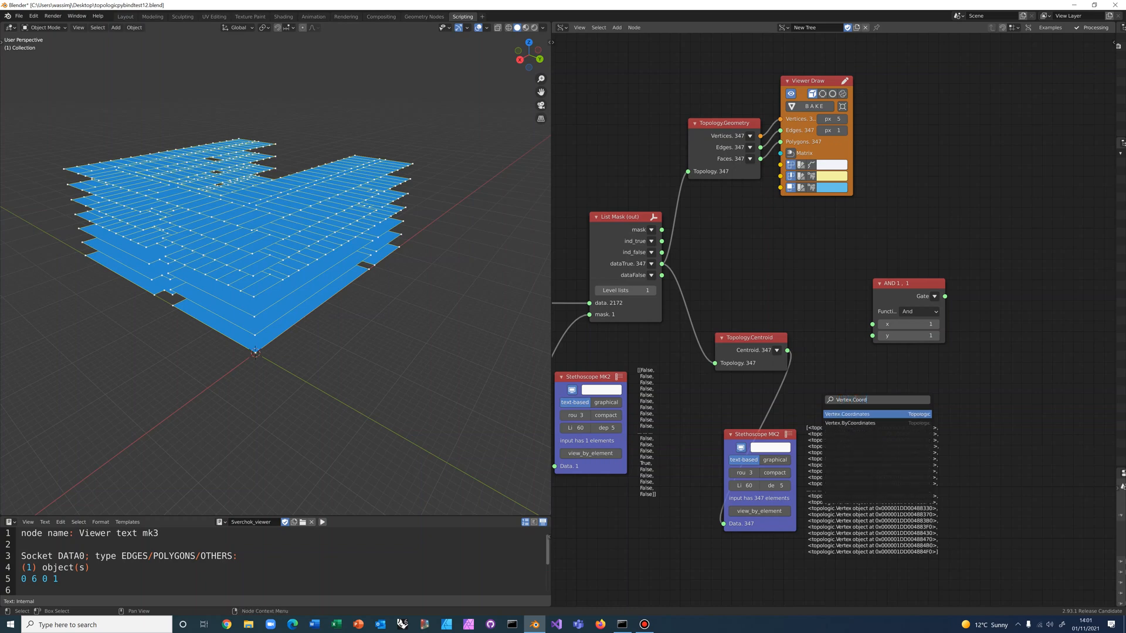
{"action": "key", "text": "Return"}
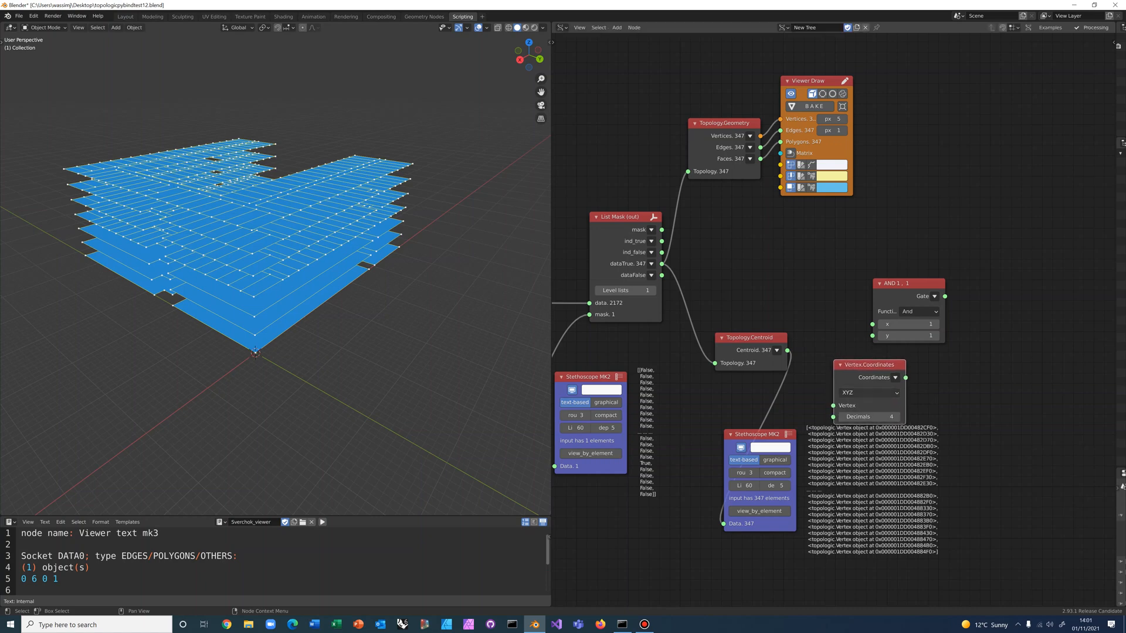
{"action": "left_click", "coordinate": [869, 392]}
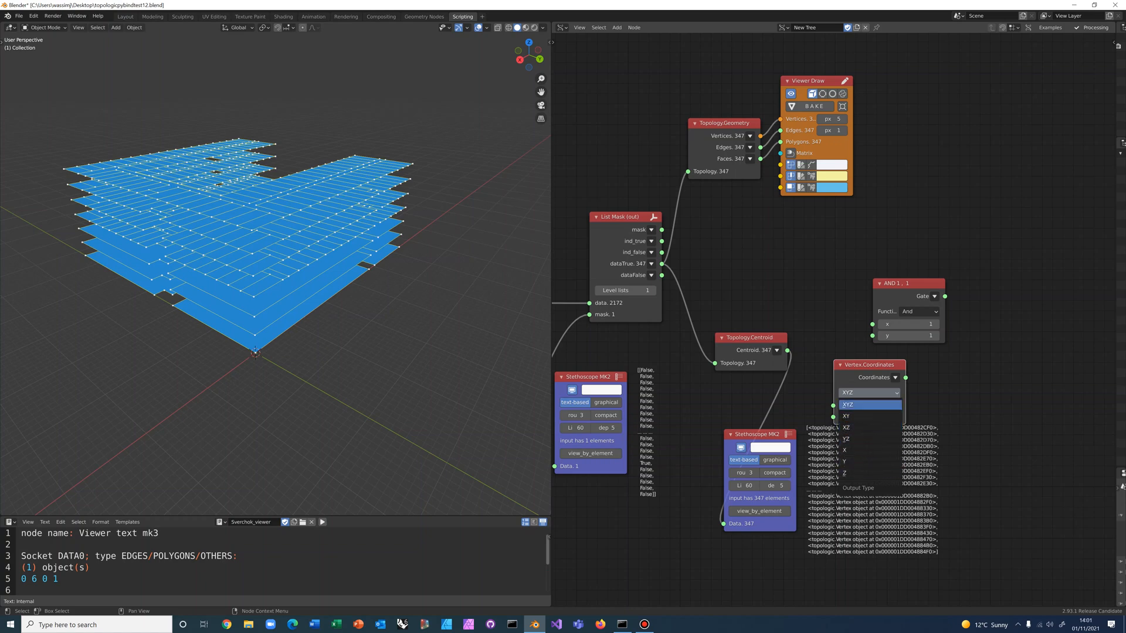
{"action": "left_click", "coordinate": [870, 473]}
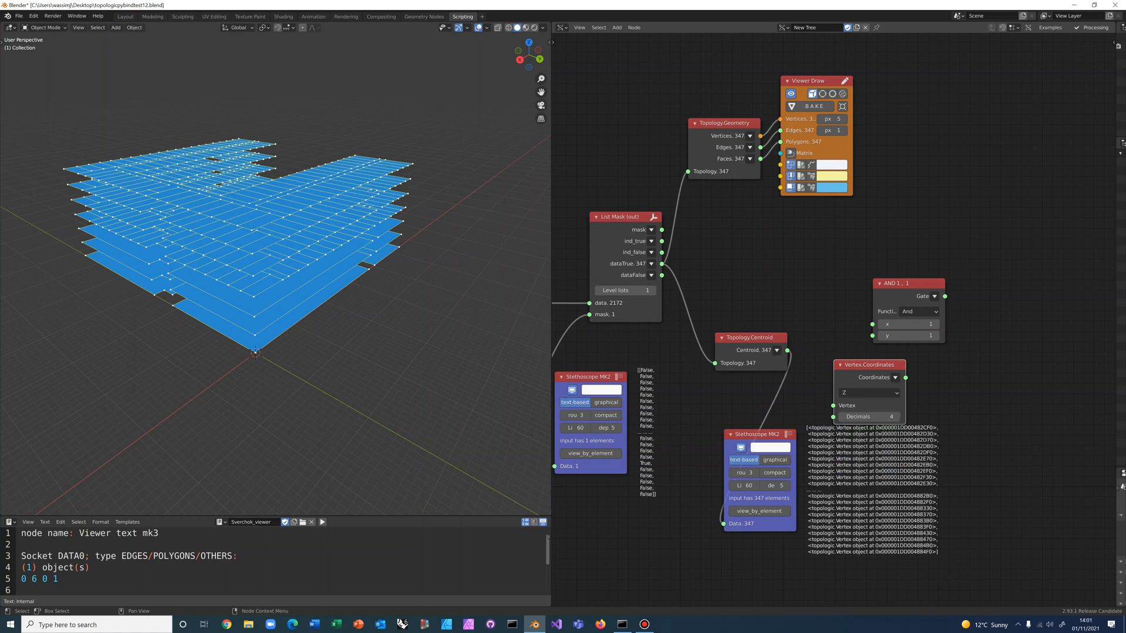
- Wire the Centroid output to Vertex.Coordinates' Vertex input, and connect its Coordinates output to the Stethoscope moved beside it
{"action": "left_click_drag", "start_coordinate": [786, 350], "coordinate": [833, 405]}
{"action": "left_click_drag", "start_coordinate": [757, 434], "coordinate": [993, 400]}
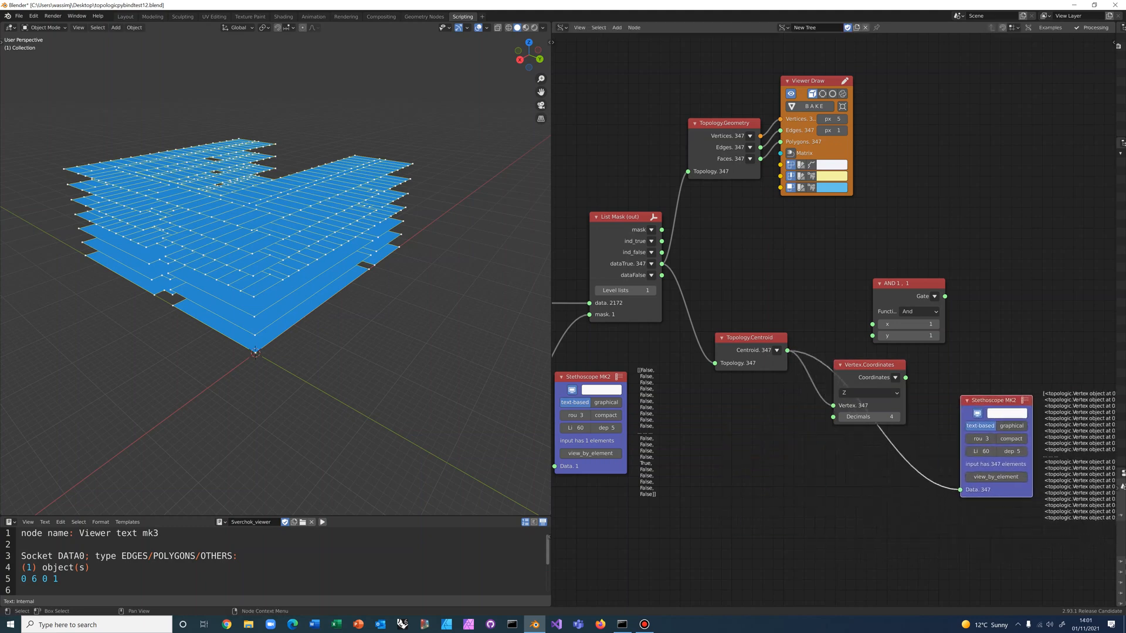
{"action": "middle_click_drag", "start_coordinate": [871, 394], "coordinate": [706, 378]}
{"action": "left_click_drag", "start_coordinate": [741, 361], "coordinate": [794, 473]}
{"action": "scroll", "coordinate": [833, 319], "scroll_direction": "up", "scroll_amount": 2}
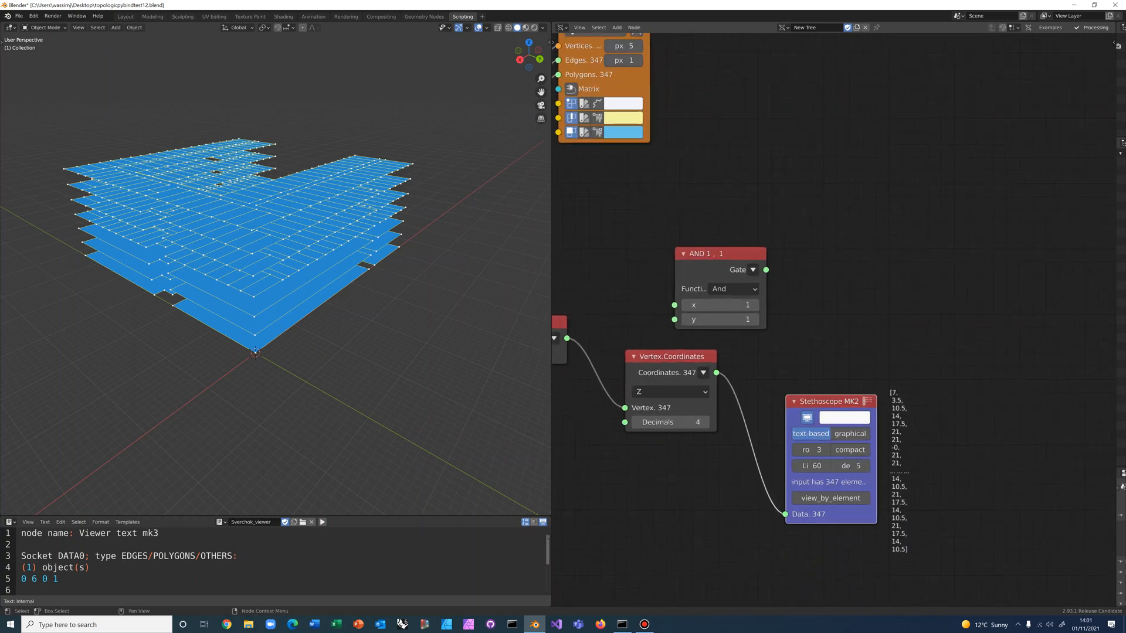
{"action": "middle_click_drag", "start_coordinate": [833, 319], "coordinate": [781, 185]}
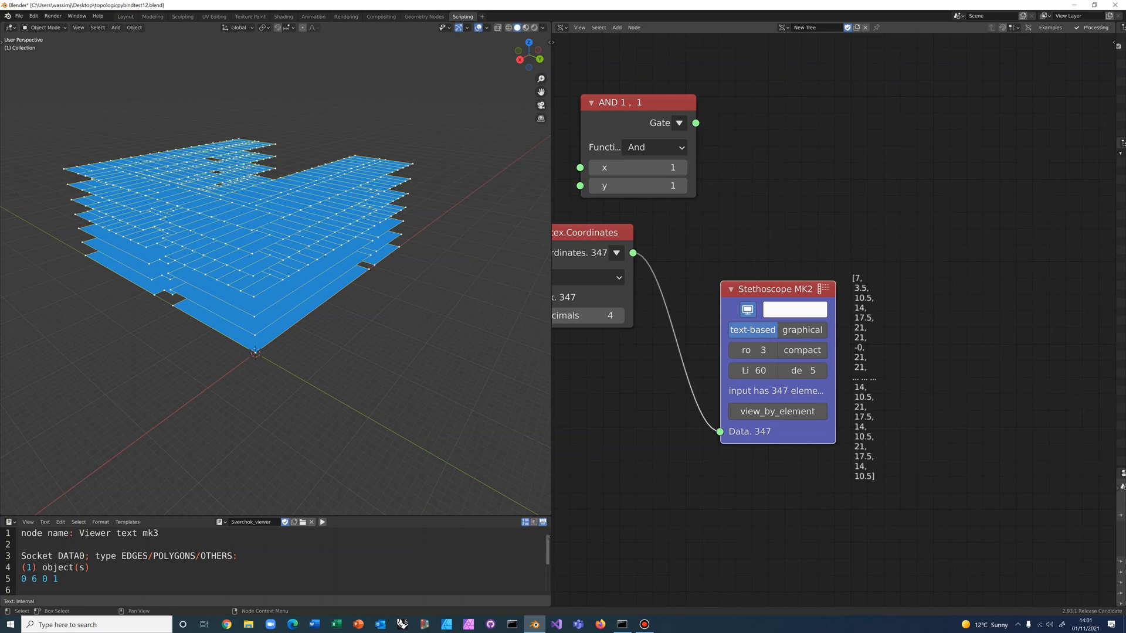
{"action": "mouse_move", "coordinate": [328, 293]}
{"action": "middle_mouse_down"}
{"action": "mouse_move", "coordinate": [325, 314]}
{"action": "mouse_move", "coordinate": [302, 263]}
{"action": "mouse_move", "coordinate": [313, 308]}
{"action": "middle_mouse_up"}
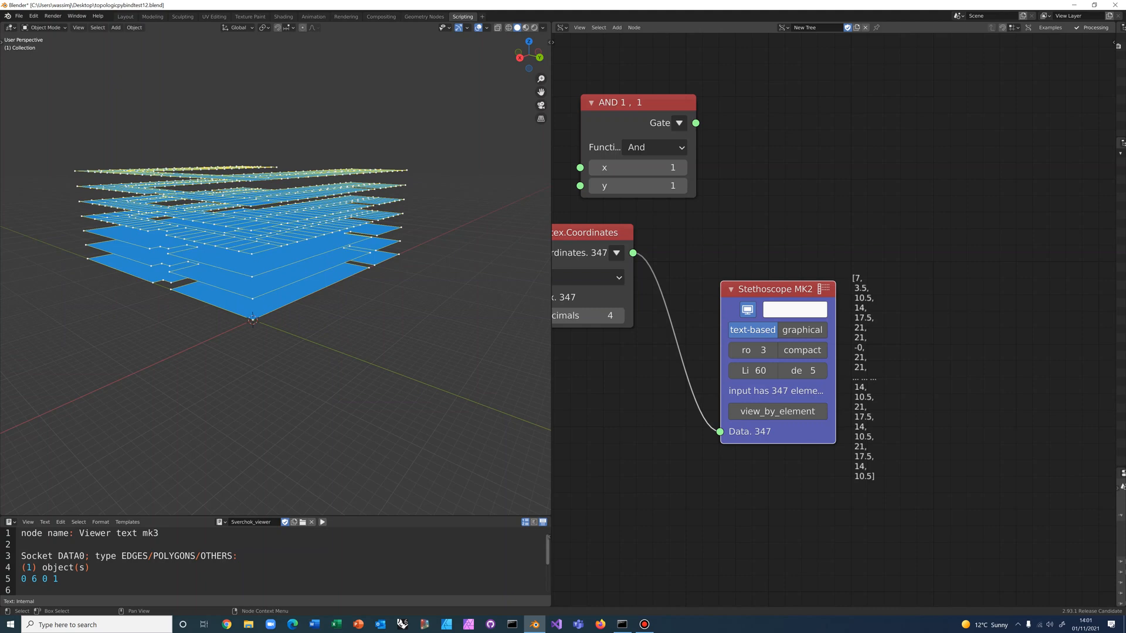
{"action": "scroll", "coordinate": [836, 314], "scroll_direction": "up", "scroll_amount": 1}
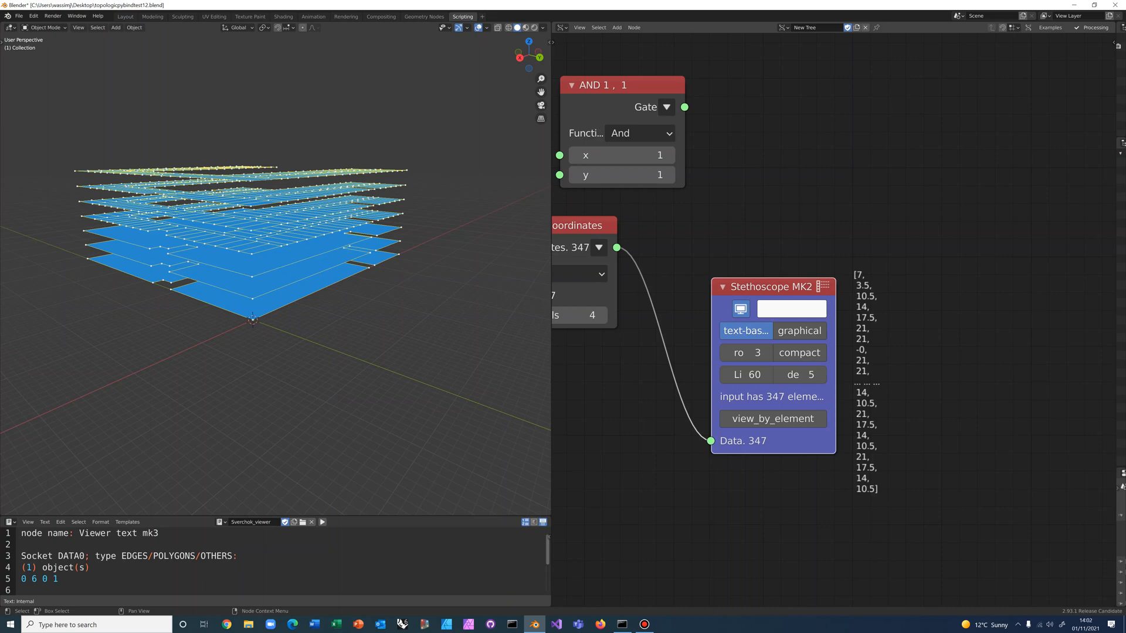
{"action": "scroll", "coordinate": [838, 329], "scroll_direction": "down", "scroll_amount": 3}
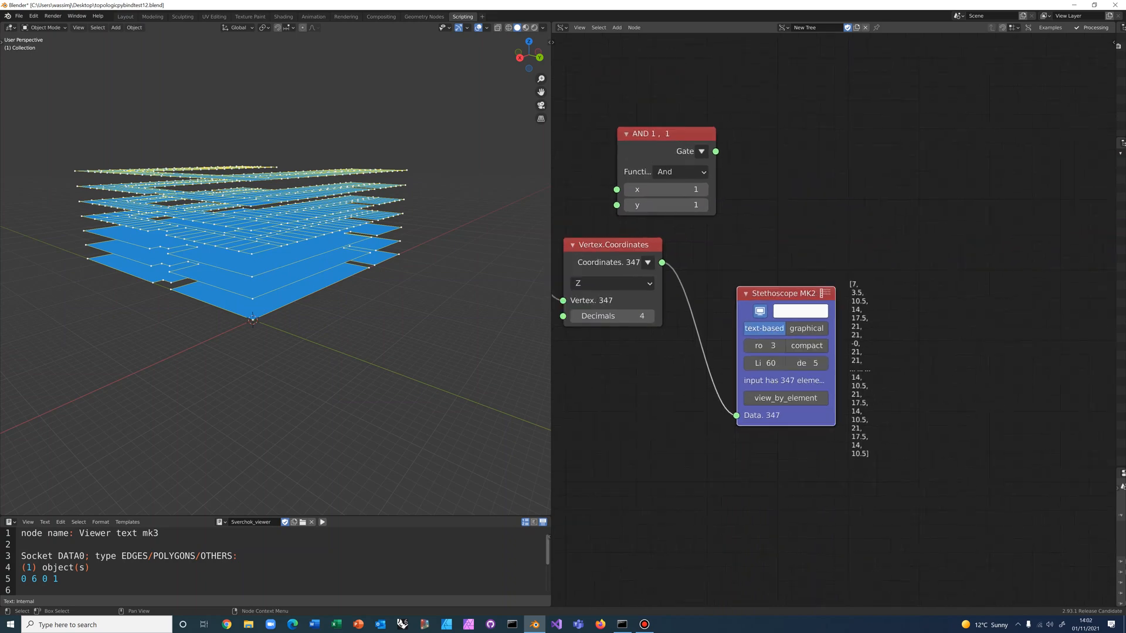
- Move the logic node above the Stethoscope, set its function to >, and set y to 20
{"action": "middle_click_drag", "start_coordinate": [838, 329], "coordinate": [846, 362]}
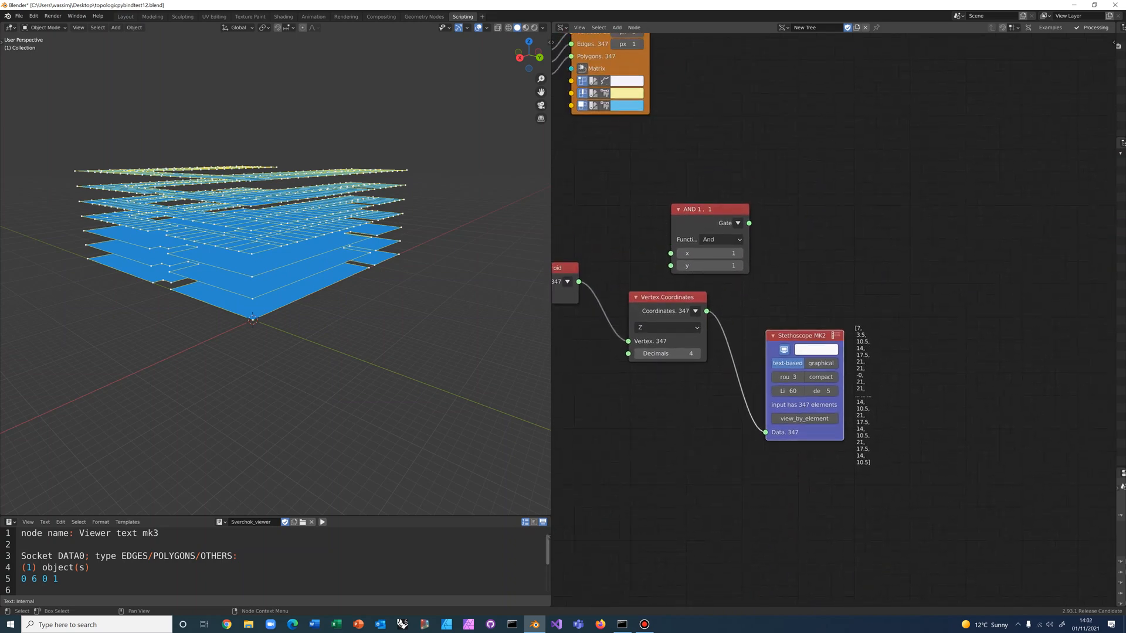
{"action": "left_click_drag", "start_coordinate": [714, 210], "coordinate": [821, 217]}
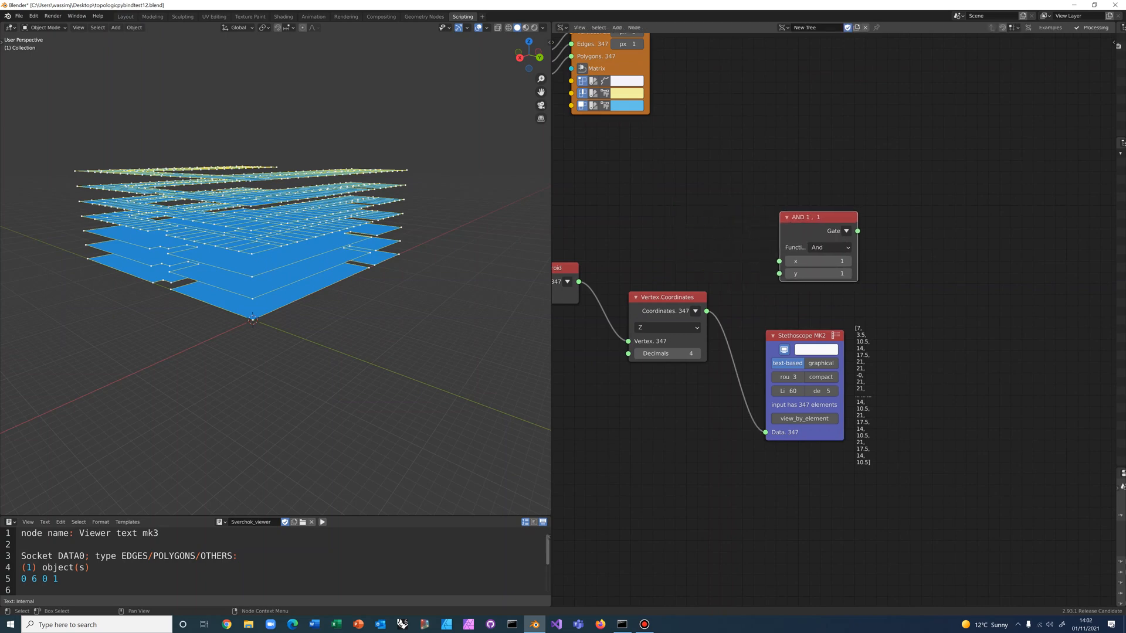
{"action": "scroll", "coordinate": [849, 320], "scroll_direction": "up", "scroll_amount": 1}
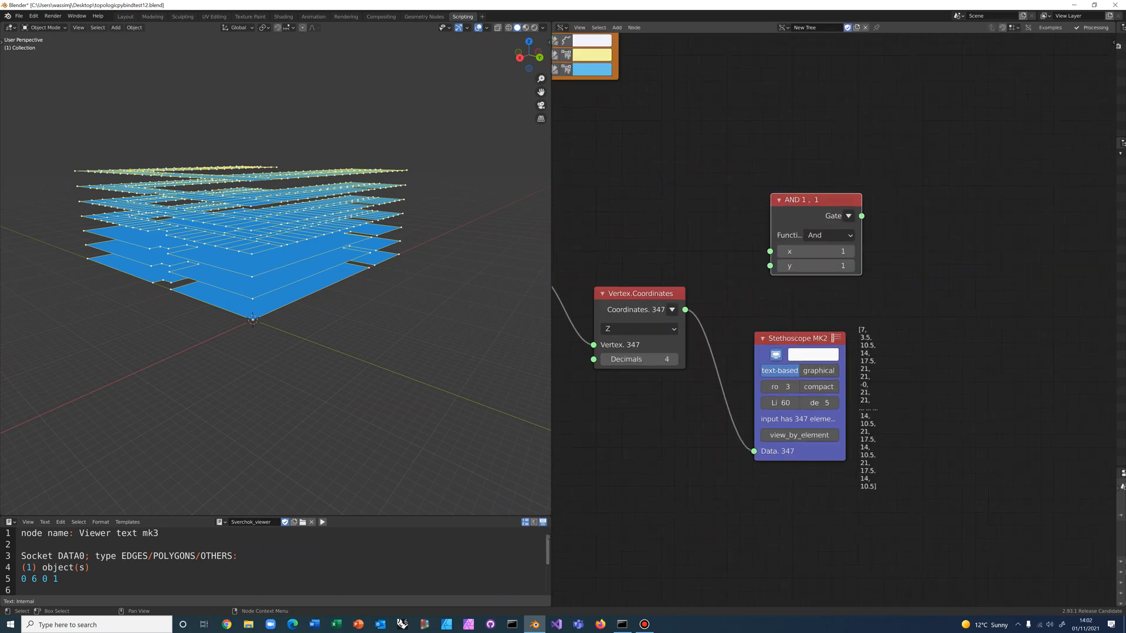
{"action": "scroll", "coordinate": [824, 319], "scroll_direction": "up", "scroll_amount": 1}
{"action": "left_click", "coordinate": [826, 235]}
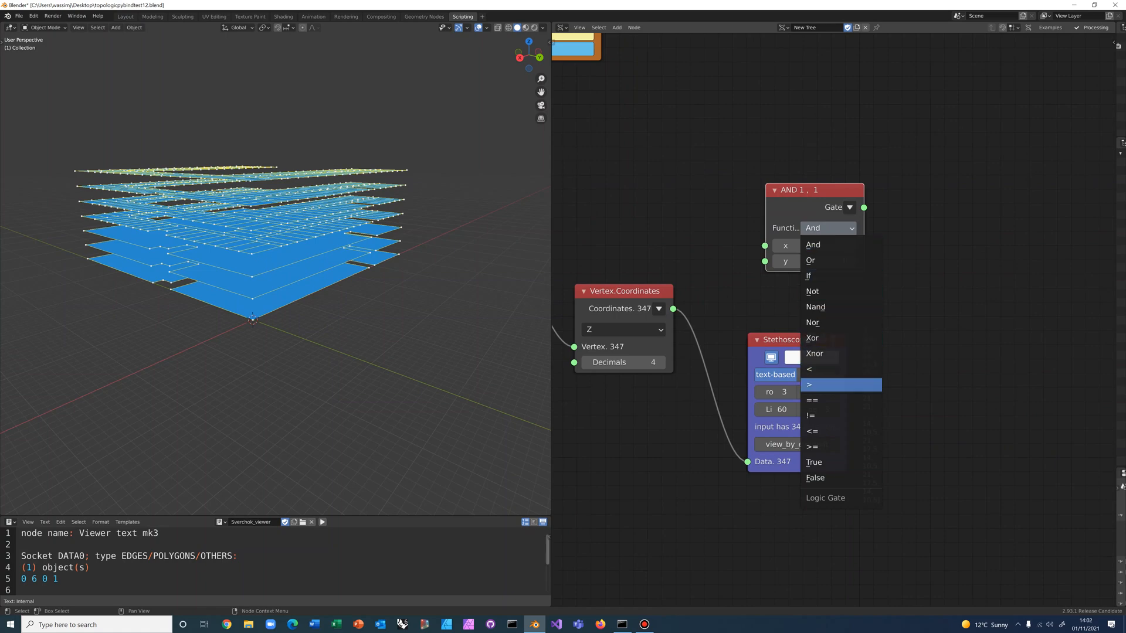
{"action": "left_click", "coordinate": [820, 384]}
{"action": "left_click", "coordinate": [815, 261]}
{"action": "key", "text": "BackSpace"}
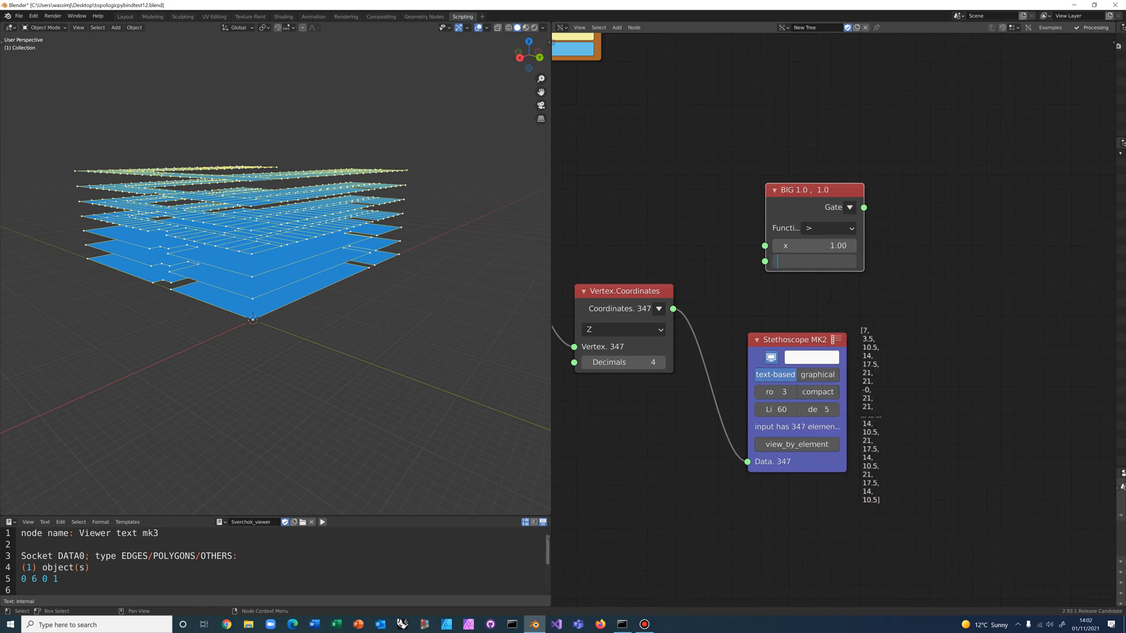
{"action": "type", "text": "20"}
{"action": "key", "text": "Return"}
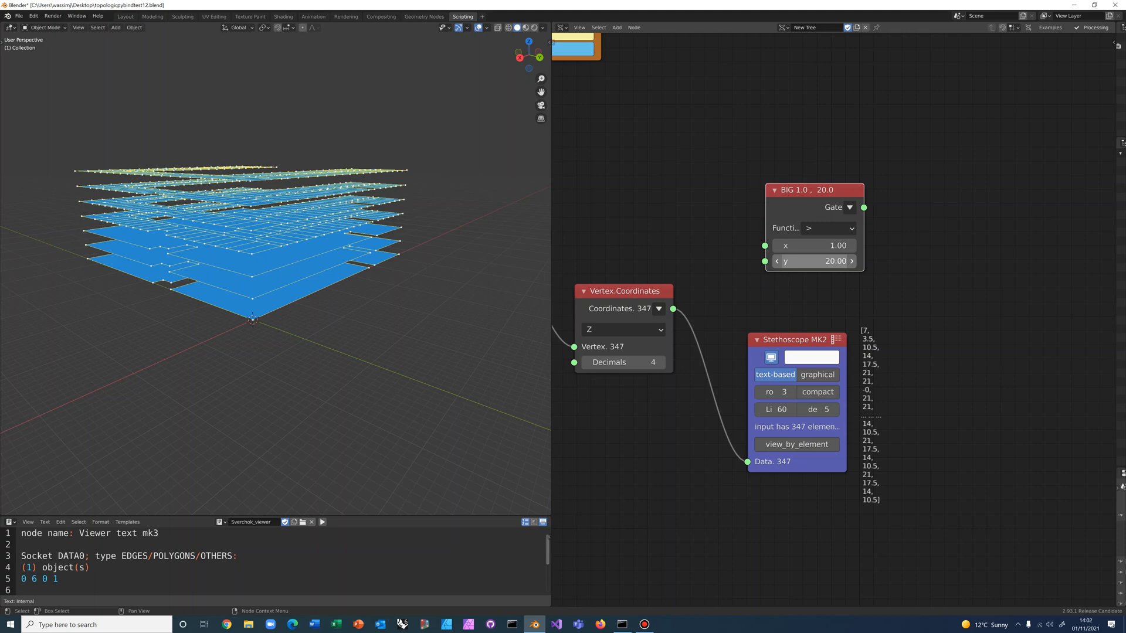
- Enable Wrap on Vertex.Coordinates' Coordinates output and wire it to the logic node's x input
{"action": "left_click", "coordinate": [658, 309]}
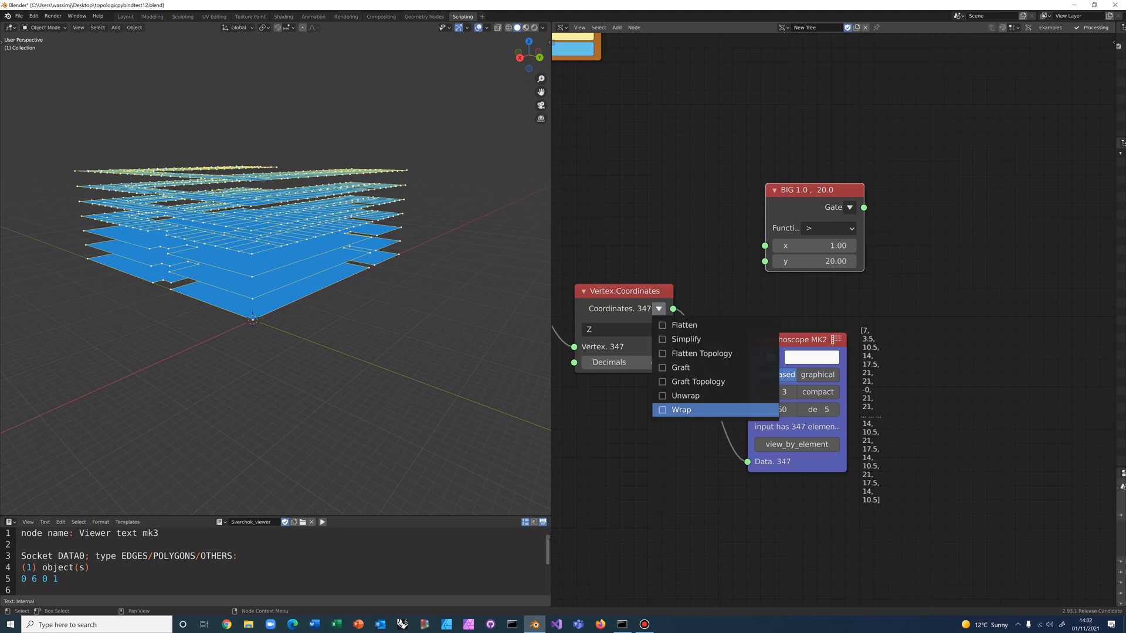
{"action": "key", "text": "Return"}
{"action": "left_click_drag", "start_coordinate": [673, 309], "coordinate": [764, 246]}
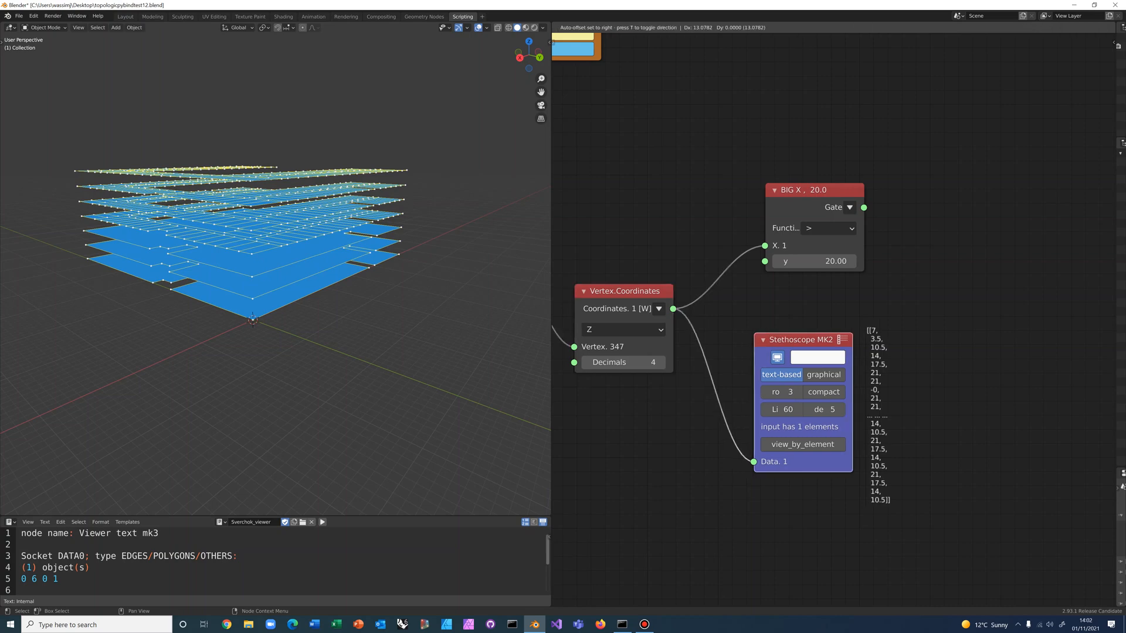
- Move the Stethoscope to the right of the logic node and wire the Gate output to its Data input
{"action": "left_click_drag", "start_coordinate": [791, 339], "coordinate": [959, 272]}
{"action": "left_click_drag", "start_coordinate": [864, 208], "coordinate": [915, 395]}
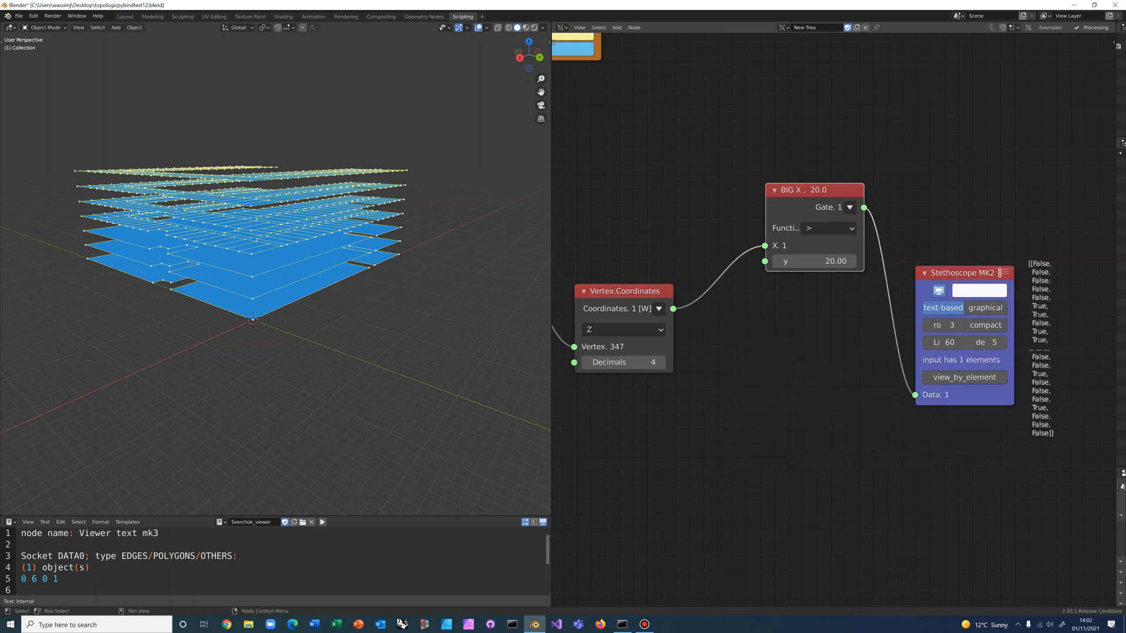
- Add a second List Mask (out) node and place it above and to the right of the logic node
{"action": "scroll", "coordinate": [909, 487], "scroll_direction": "down", "scroll_amount": 3}
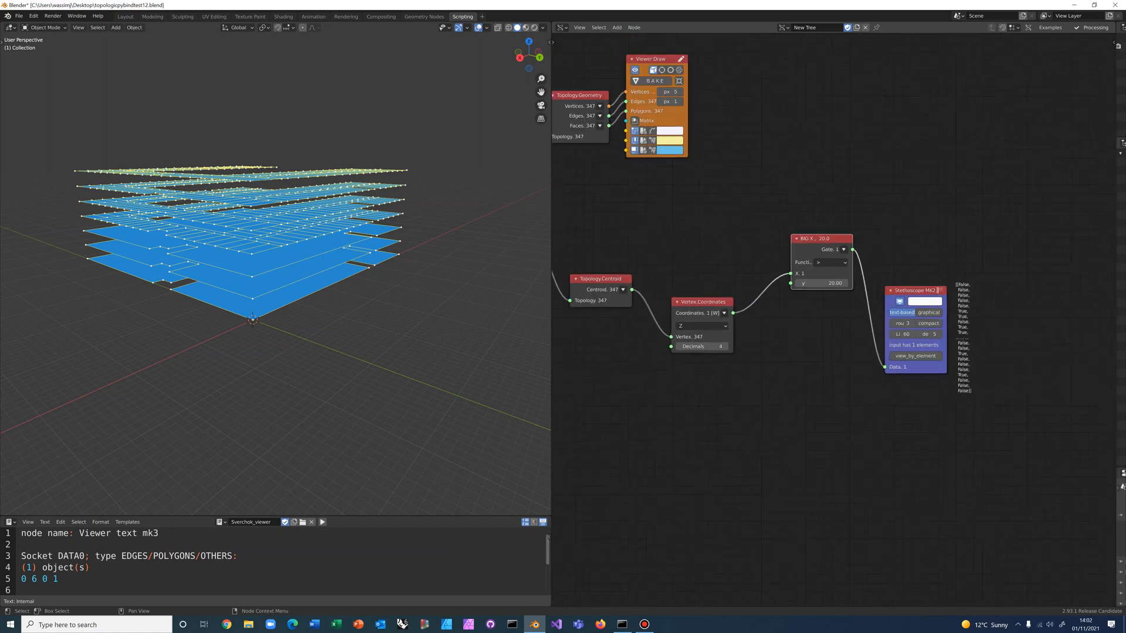
{"action": "scroll", "coordinate": [825, 318], "scroll_direction": "down", "scroll_amount": 1}
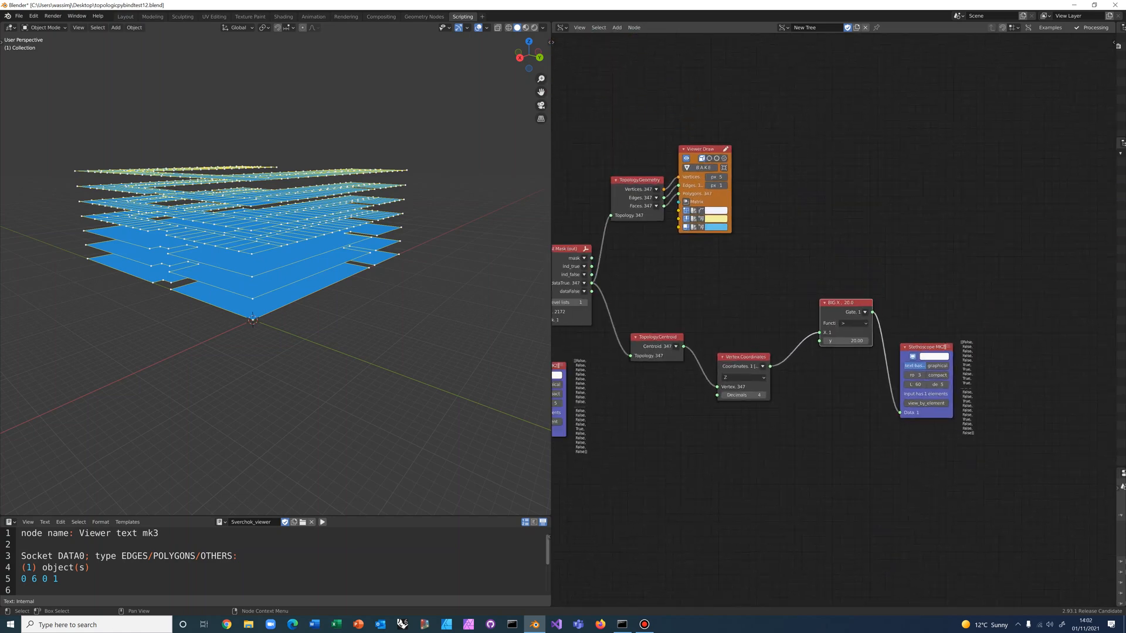
{"action": "middle_click_drag", "start_coordinate": [825, 319], "coordinate": [853, 318]}
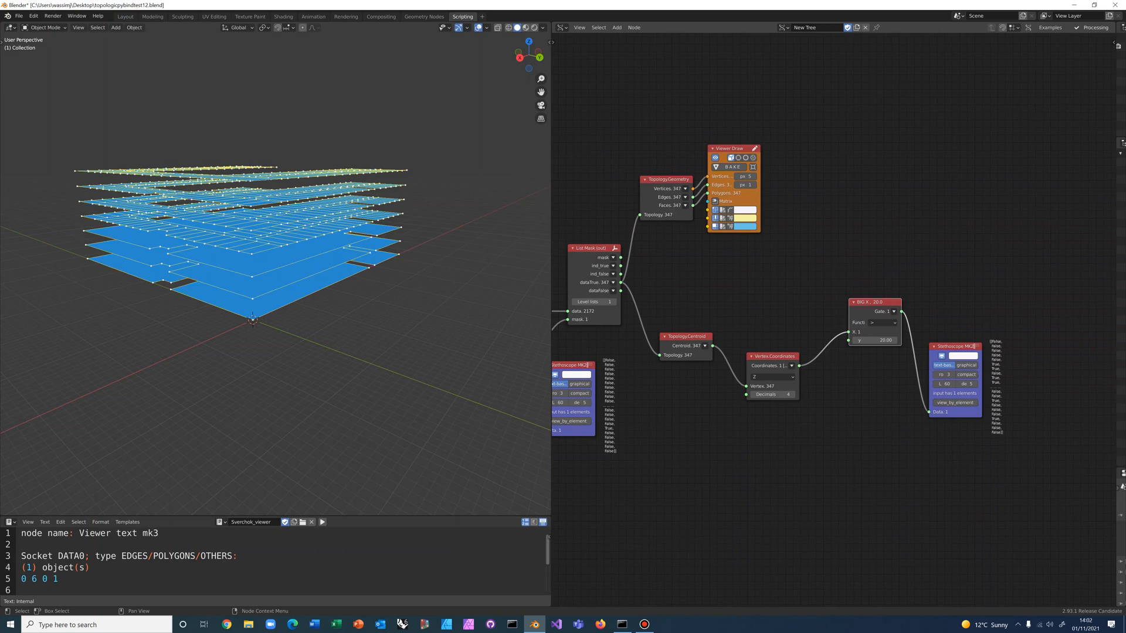
{"action": "key", "text": "alt+space"}
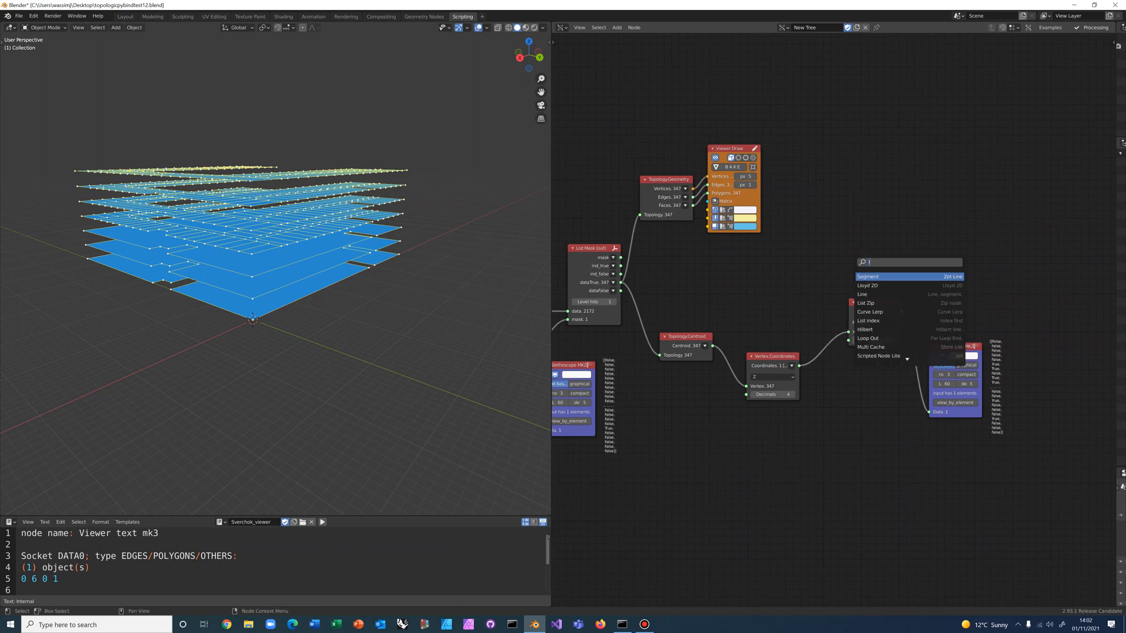
{"action": "type", "text": "list mask"}
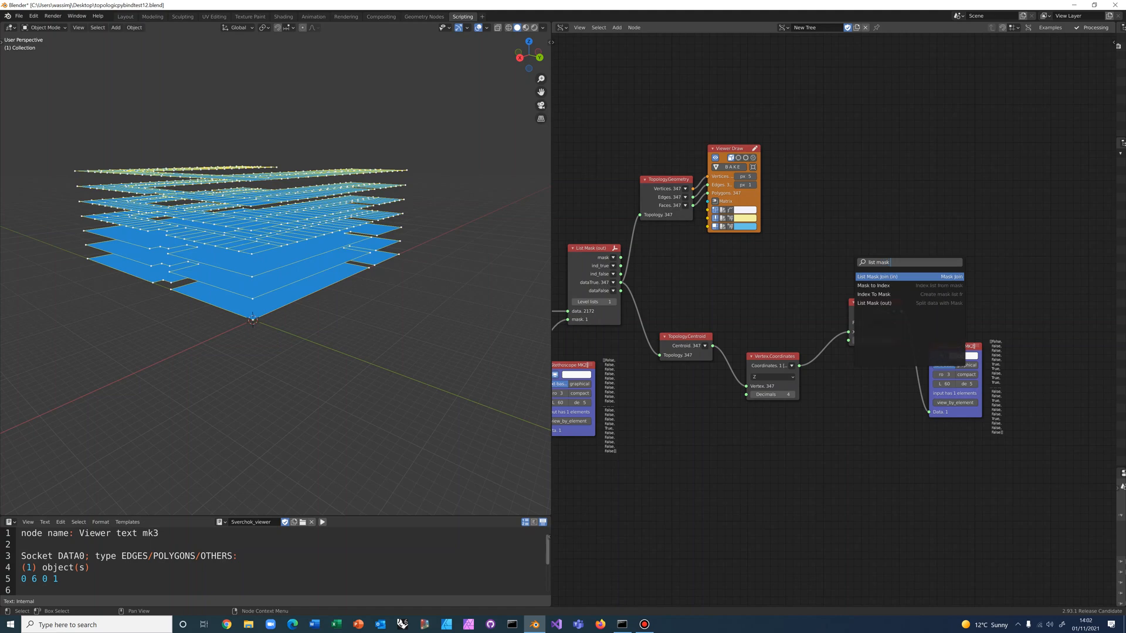
{"action": "key", "text": "Down"}
{"action": "key", "text": "Down"}
{"action": "key", "text": "Down"}
{"action": "key", "text": "Return"}
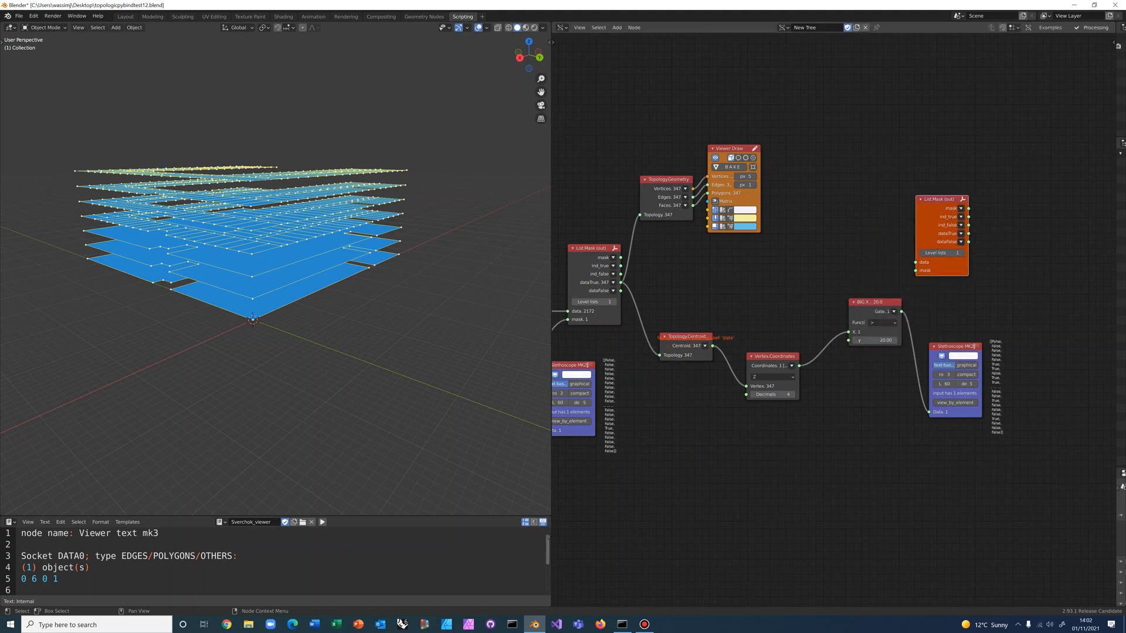
- Wire the first List Mask's dataTrue output to the new mask node's data input and the Gate output to its mask input
{"action": "left_click_drag", "start_coordinate": [621, 282], "coordinate": [914, 262]}
{"action": "left_click_drag", "start_coordinate": [873, 302], "coordinate": [915, 271]}
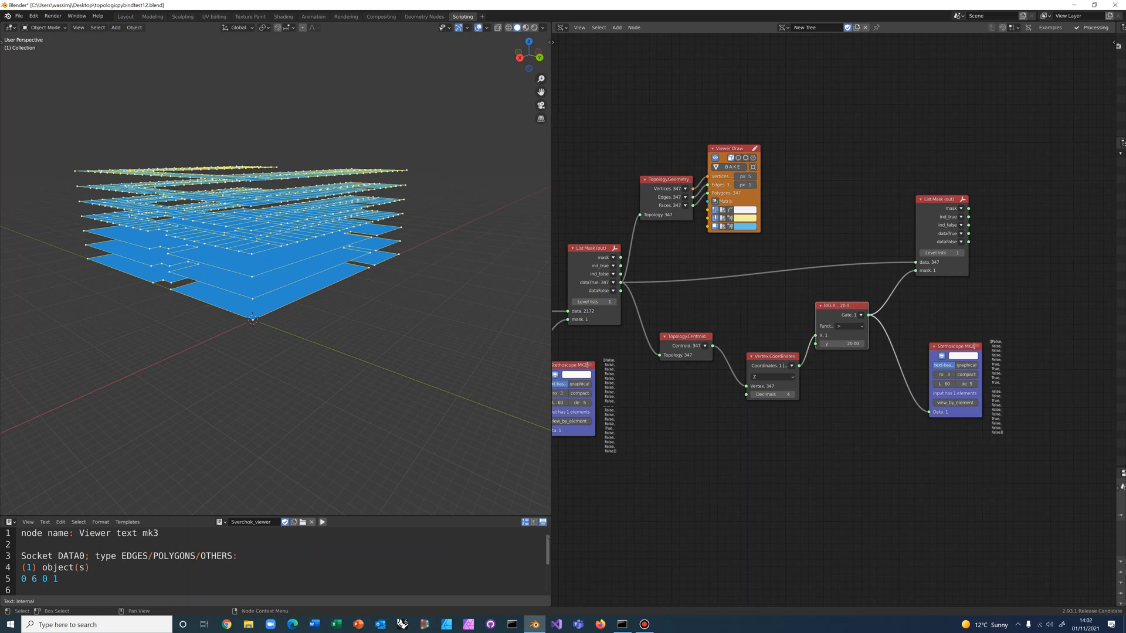
{"action": "middle_click_drag", "start_coordinate": [307, 279], "coordinate": [317, 288]}
{"action": "scroll", "coordinate": [316, 288], "scroll_direction": "up", "scroll_amount": 1}
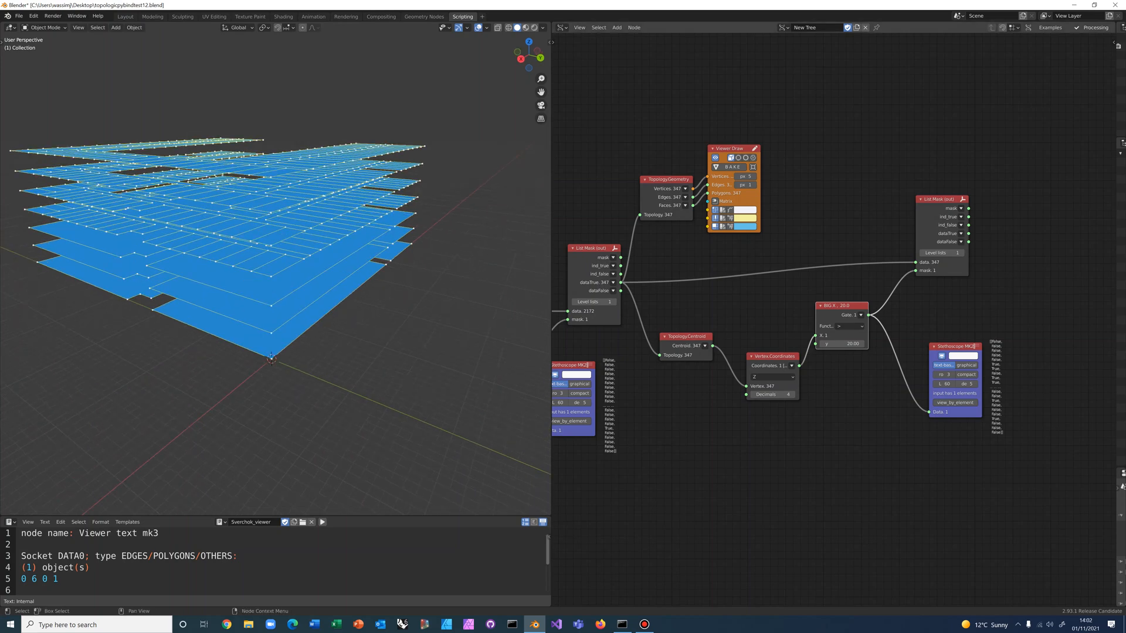
- Duplicate Topology.Geometry and Viewer Draw beside the new List Mask and wire its dataTrue output to the copy's Topology input
{"action": "mouse_move", "coordinate": [618, 116]}
{"action": "left_mouse_down"}
{"action": "mouse_move", "coordinate": [709, 220]}
{"action": "mouse_move", "coordinate": [786, 237]}
{"action": "left_mouse_up"}
{"action": "key", "text": "ctrl+v"}
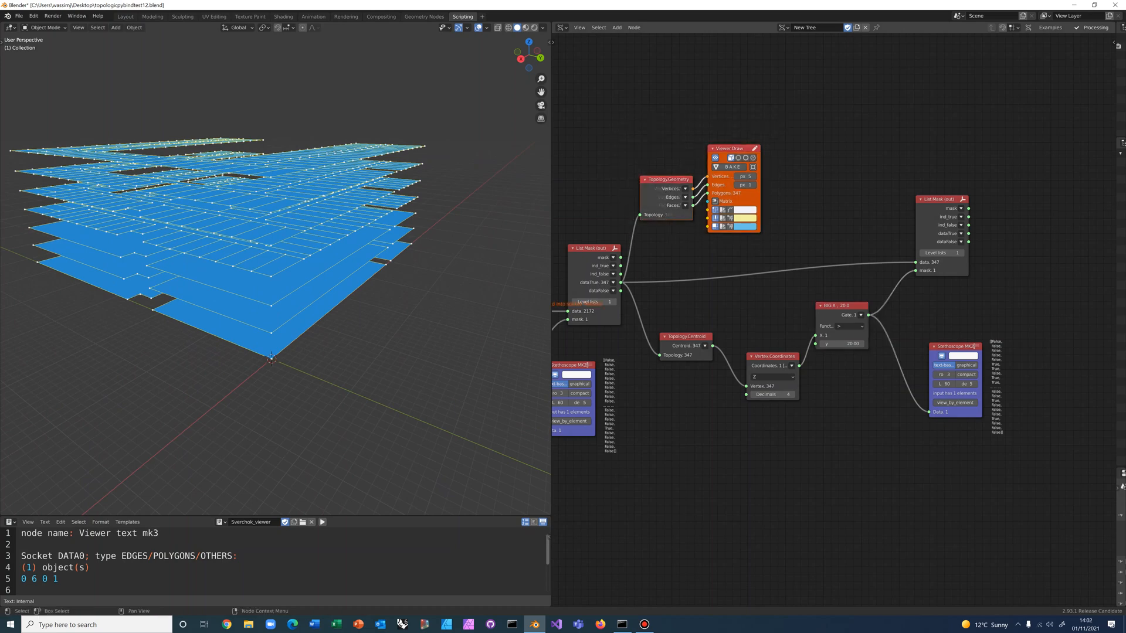
{"action": "mouse_move", "coordinate": [732, 149]}
{"action": "left_mouse_down"}
{"action": "mouse_move", "coordinate": [1016, 108]}
{"action": "mouse_move", "coordinate": [1073, 123]}
{"action": "left_mouse_up"}
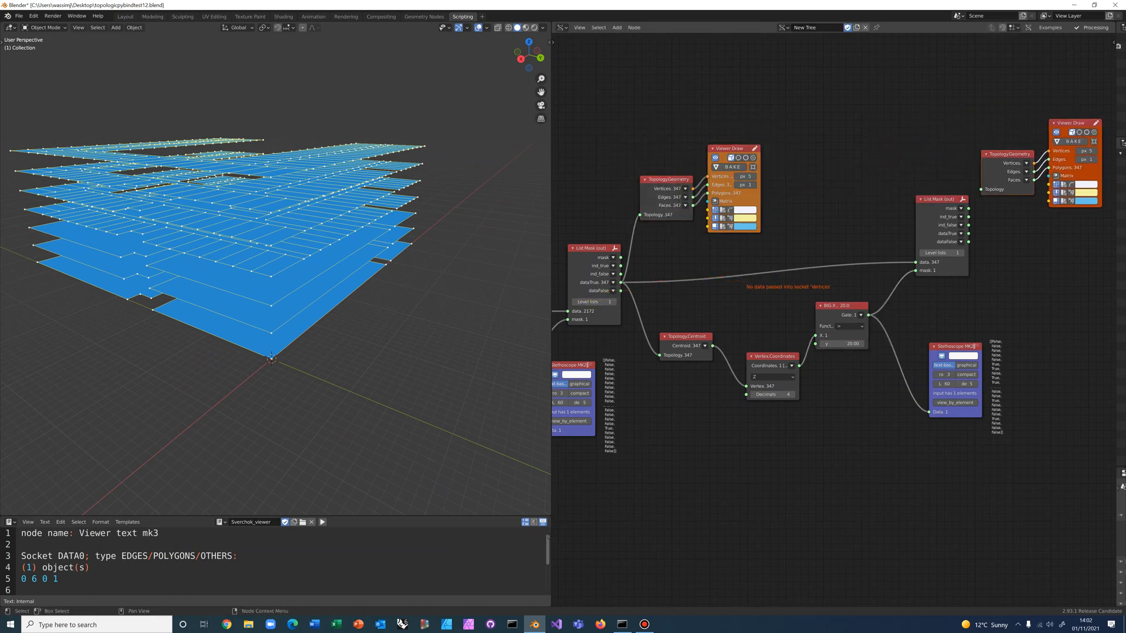
{"action": "left_click_drag", "start_coordinate": [967, 233], "coordinate": [980, 189]}
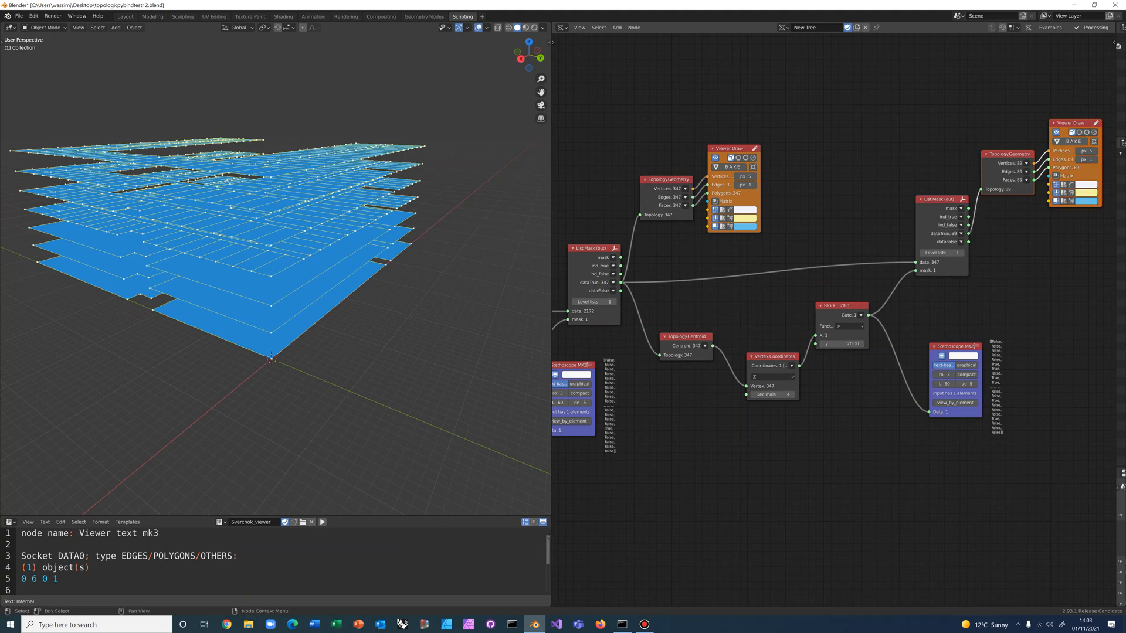
- Hide the preview of the first mask's Viewer Draw, and toggle the new Viewer Draw off and on to inspect the filtered faces
{"action": "left_click", "coordinate": [714, 157]}
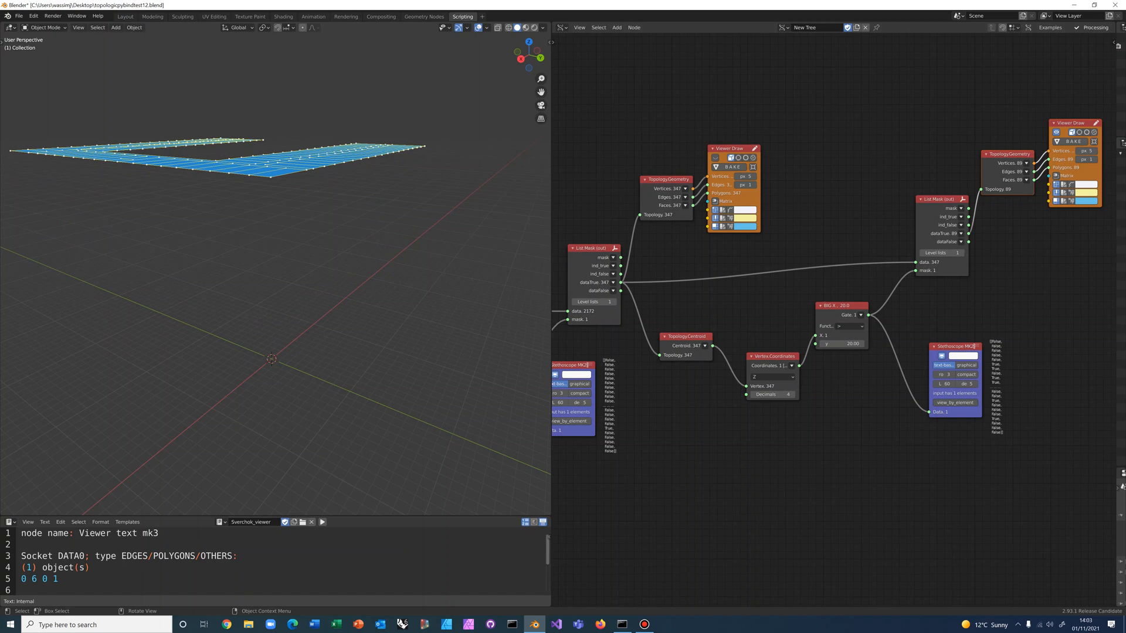
{"action": "middle_click_drag", "start_coordinate": [276, 263], "coordinate": [269, 287]}
{"action": "left_click", "coordinate": [1055, 132]}
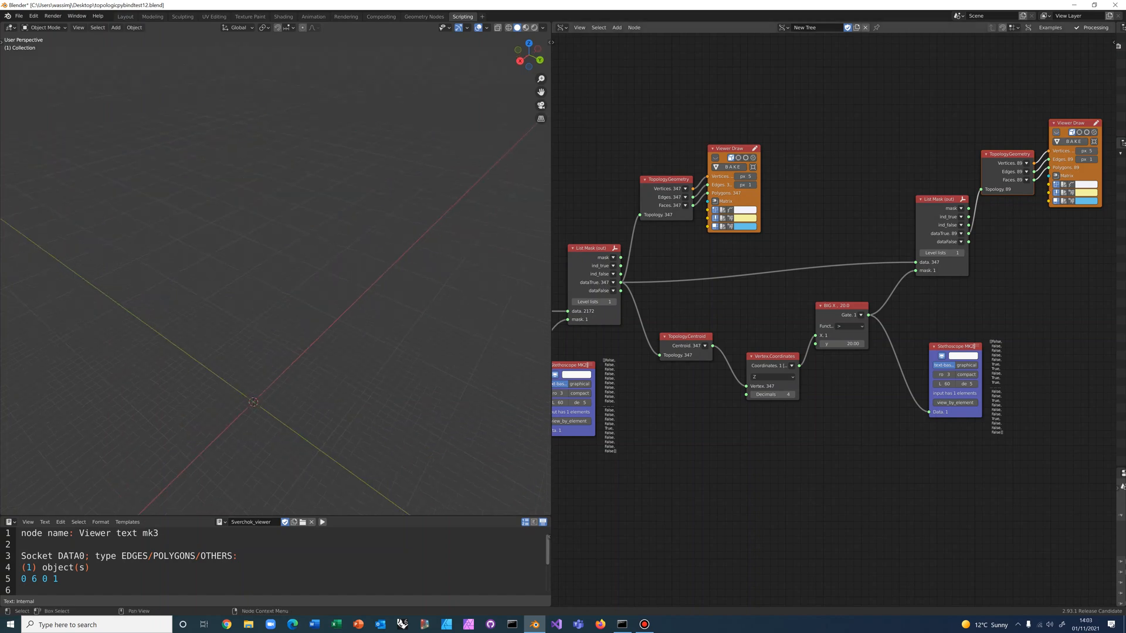
{"action": "left_click", "coordinate": [1055, 132]}
{"action": "middle_click_drag", "start_coordinate": [276, 264], "coordinate": [315, 284]}
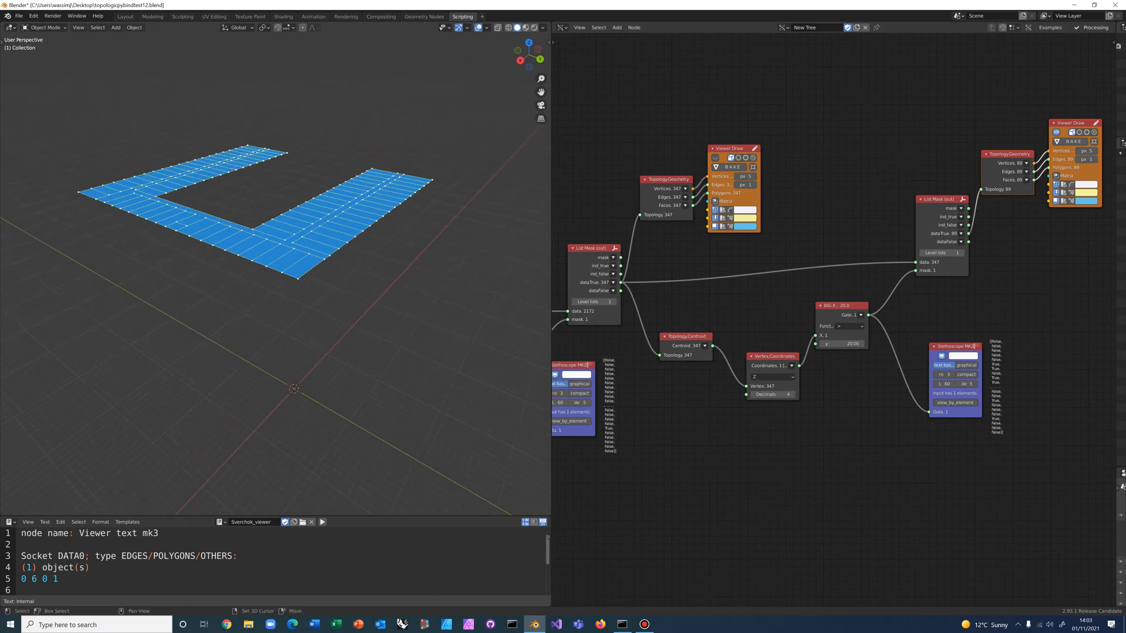
{"action": "scroll", "coordinate": [315, 284], "scroll_direction": "up", "scroll_amount": 2}
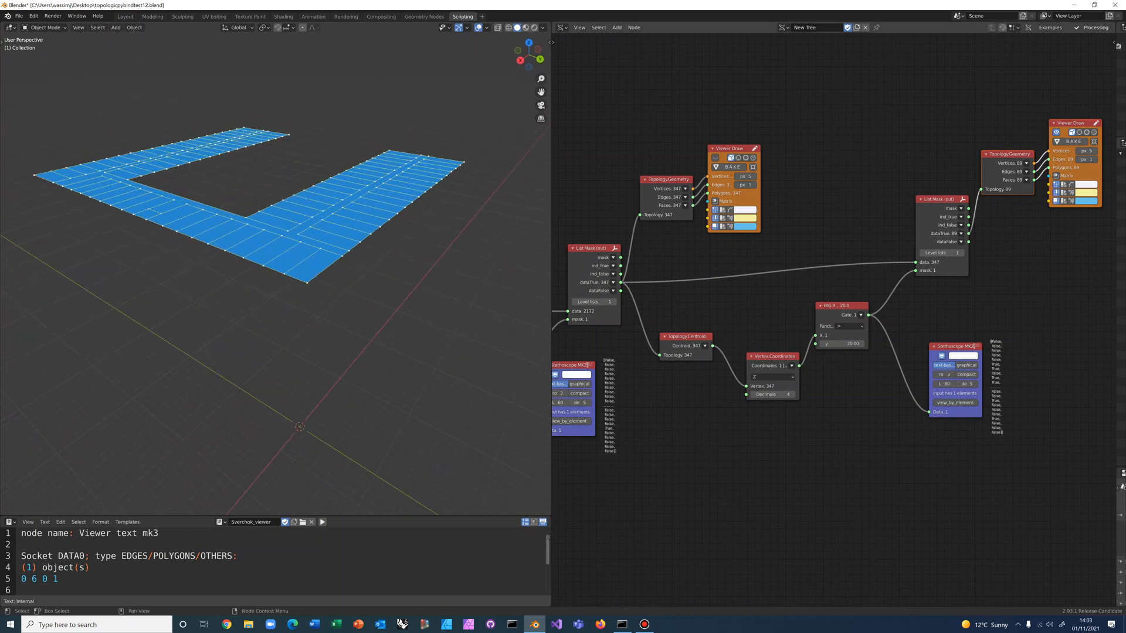
{"action": "scroll", "coordinate": [833, 316], "scroll_direction": "down", "scroll_amount": 1}
{"action": "middle_click_drag", "start_coordinate": [833, 317], "coordinate": [654, 324]}
{"action": "scroll", "coordinate": [655, 325], "scroll_direction": "down", "scroll_amount": 1}
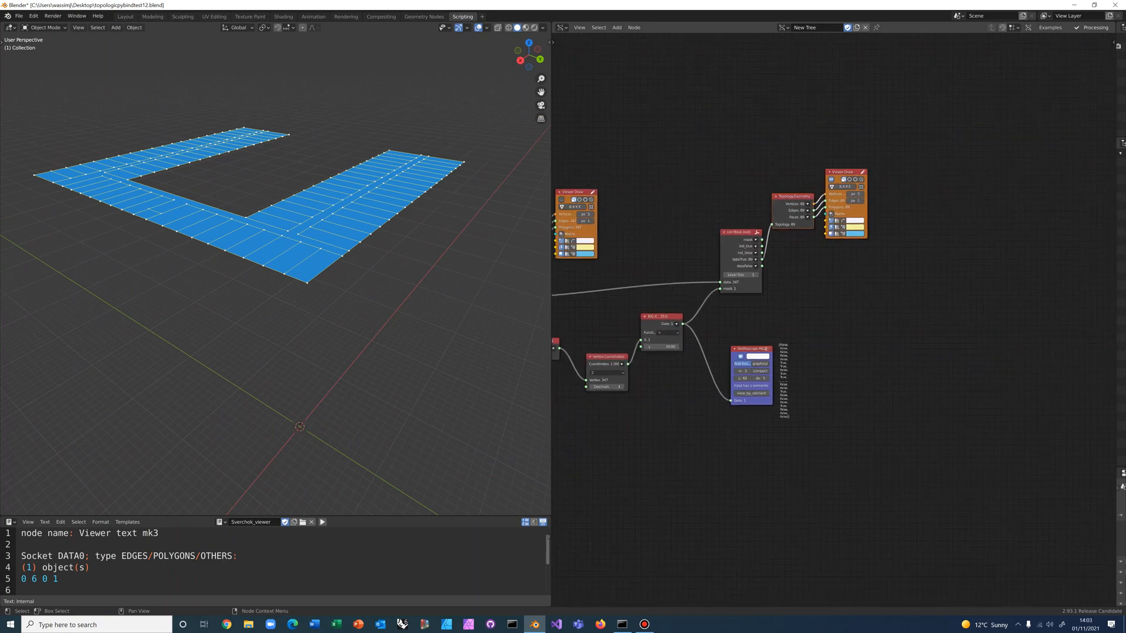
{"action": "scroll", "coordinate": [825, 315], "scroll_direction": "up", "scroll_amount": 1}
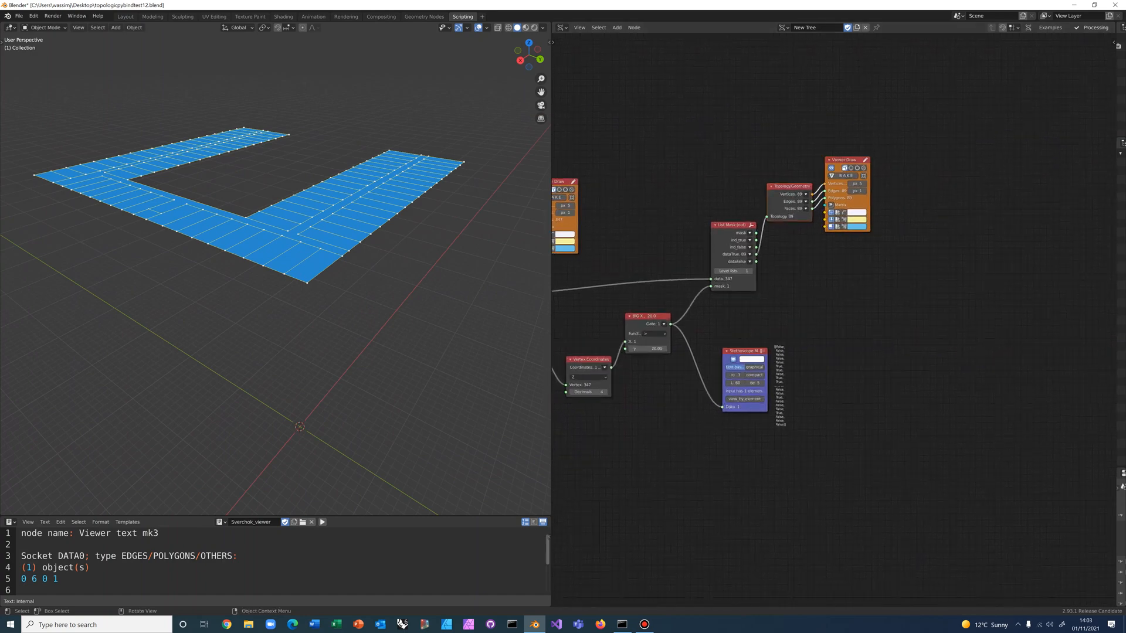
{"action": "scroll", "coordinate": [835, 318], "scroll_direction": "up", "scroll_amount": 2}
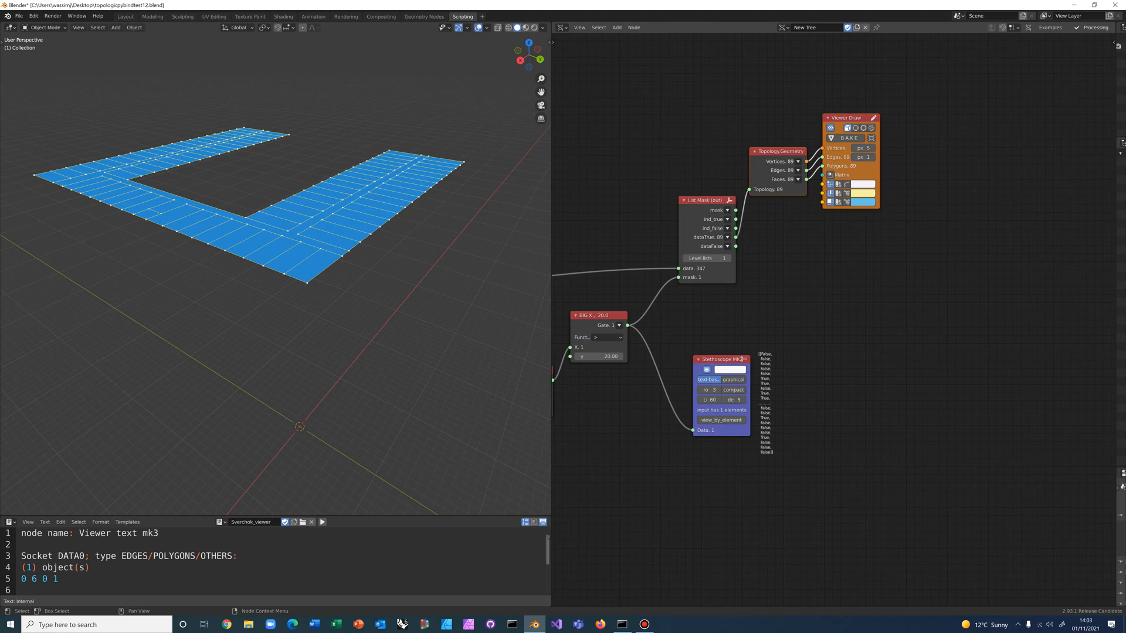
{"action": "scroll", "coordinate": [835, 318], "scroll_direction": "up", "scroll_amount": 2}
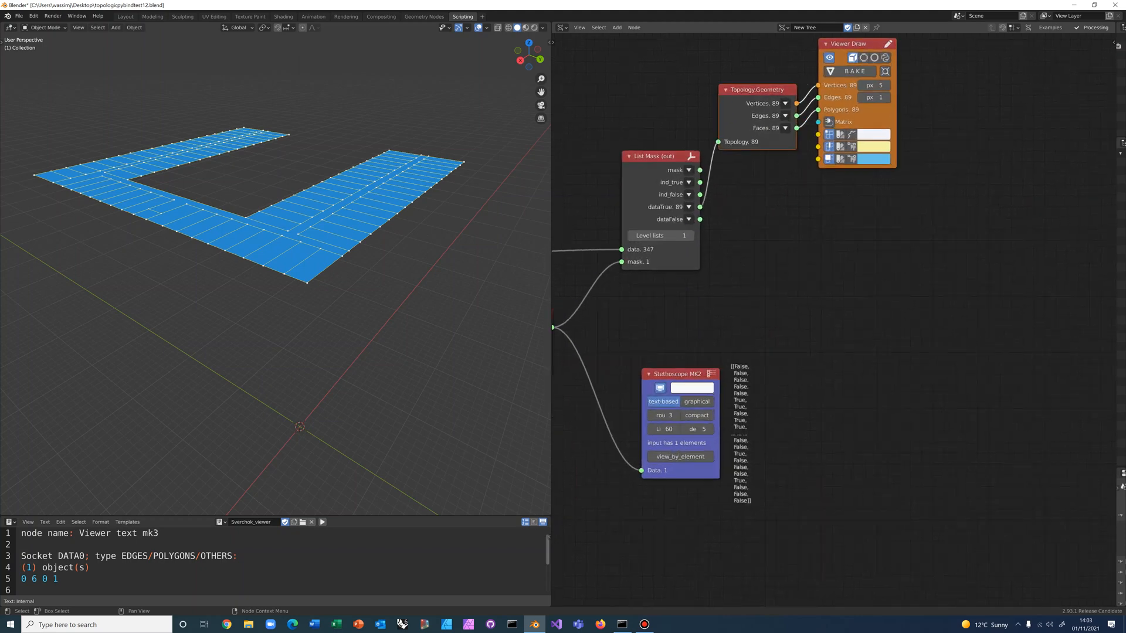
{"action": "scroll", "coordinate": [658, 461], "scroll_direction": "down", "scroll_amount": 4}
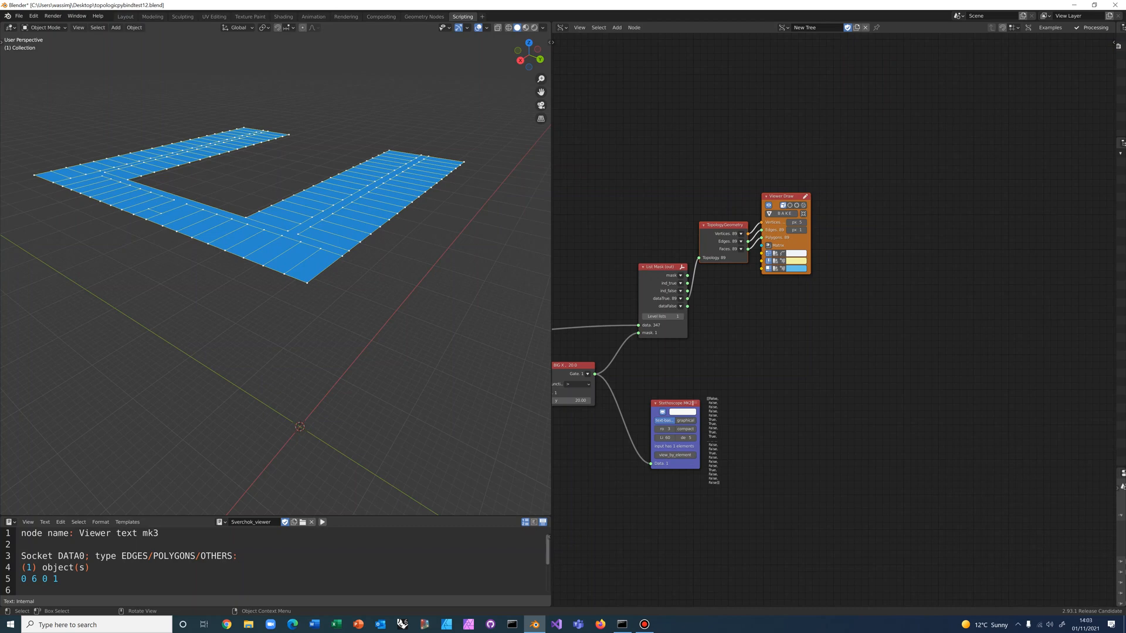
- Add a Shell.ByFaces node beside the second List Mask and wire the mask's dataTrue output to its Faces input
{"action": "key", "text": "alt+space"}
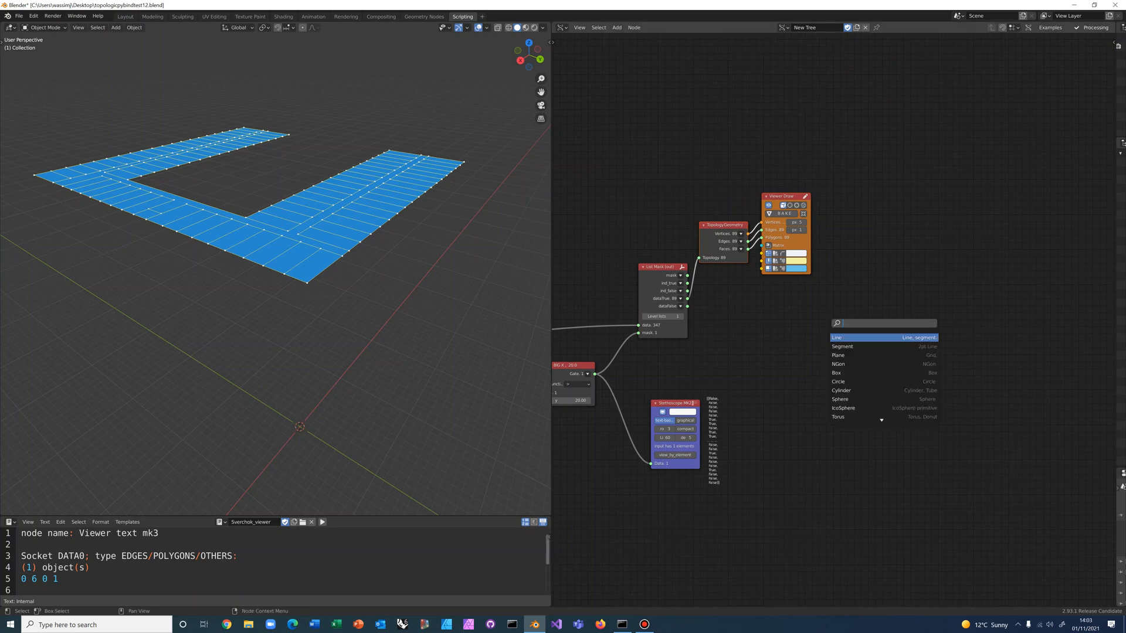
{"action": "type", "text": "Shell.byFace"}
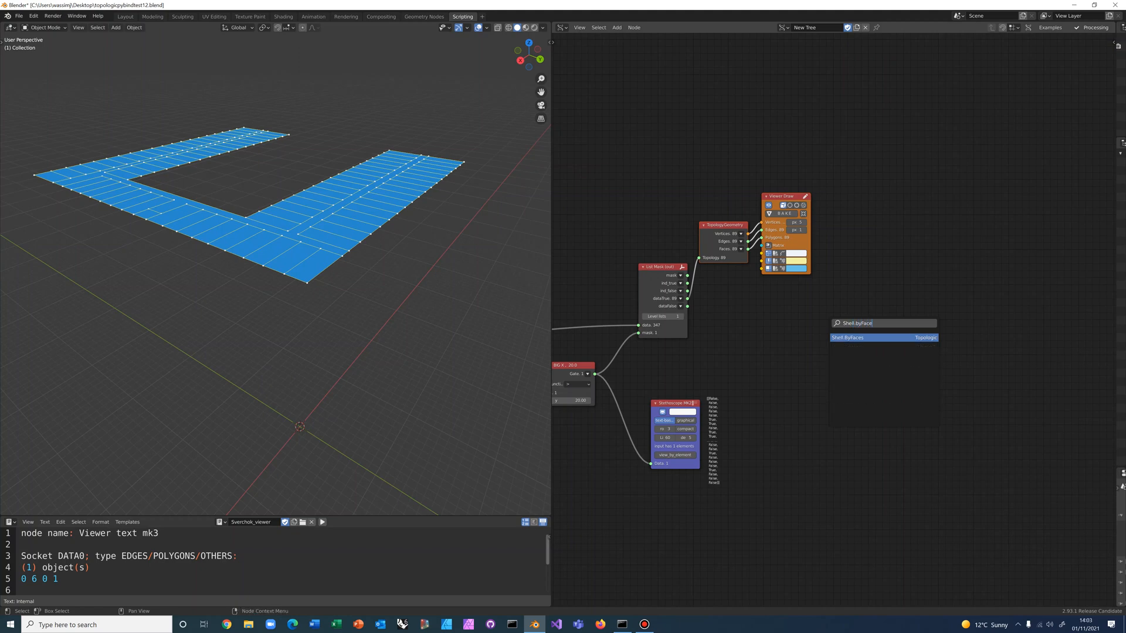
{"action": "key", "text": "Return"}
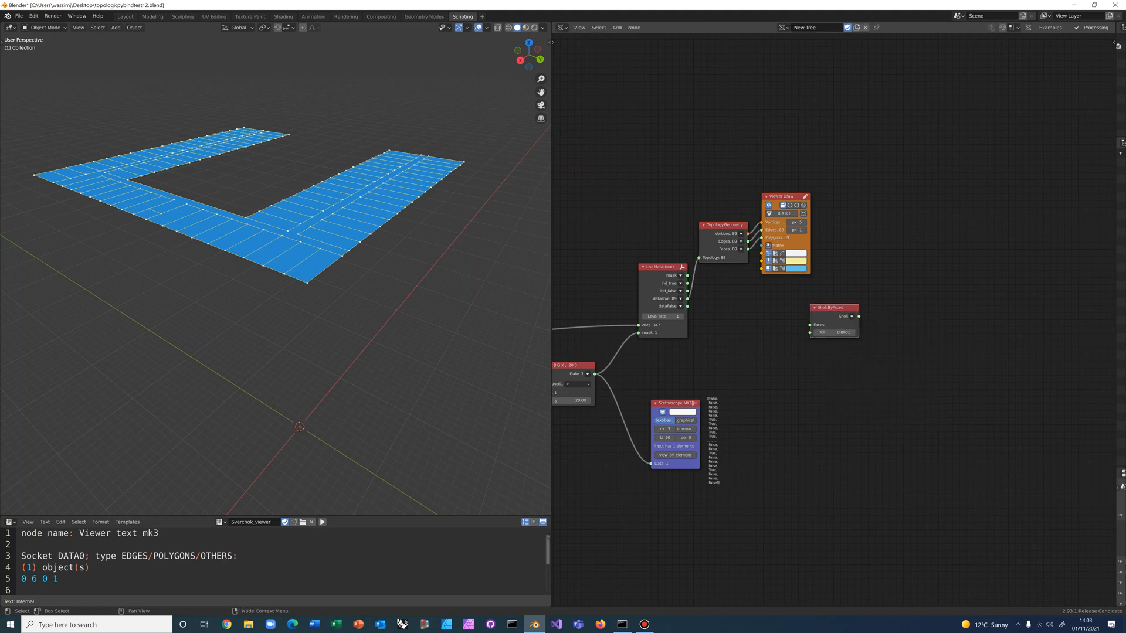
{"action": "scroll", "coordinate": [832, 316], "scroll_direction": "up", "scroll_amount": 2}
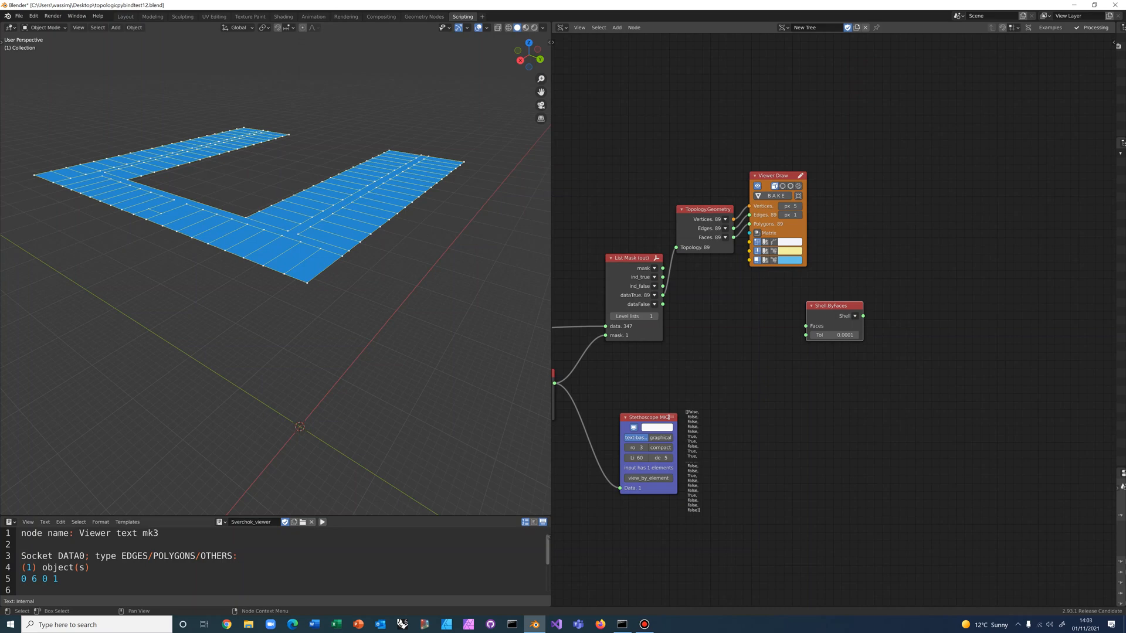
{"action": "left_click_drag", "start_coordinate": [832, 306], "coordinate": [812, 306]}
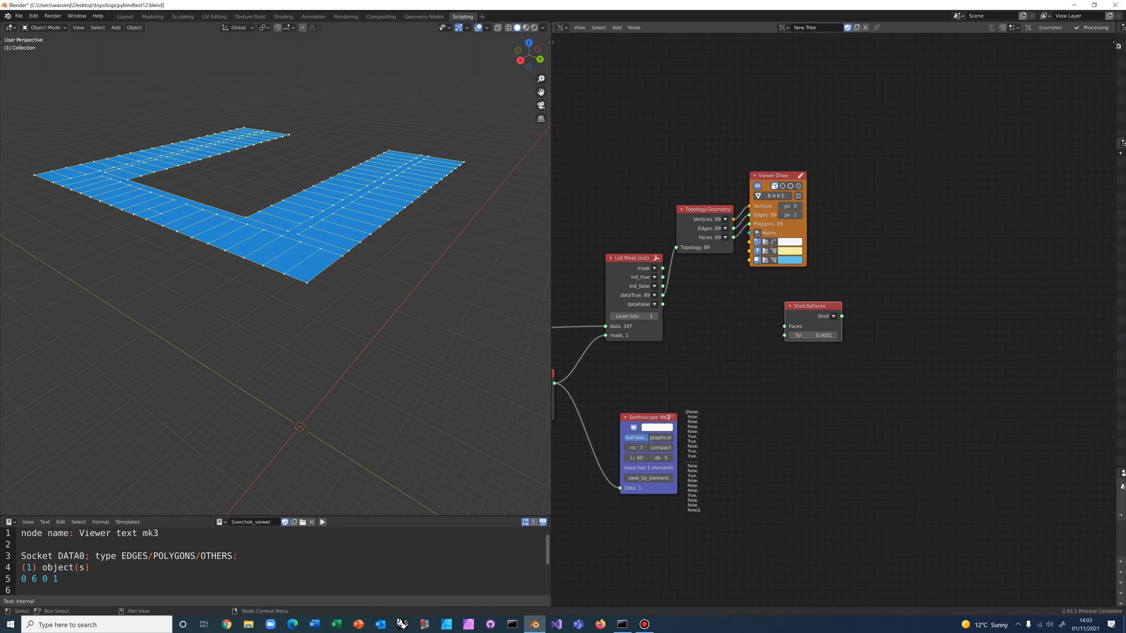
{"action": "scroll", "coordinate": [812, 306], "scroll_direction": "up", "scroll_amount": 2}
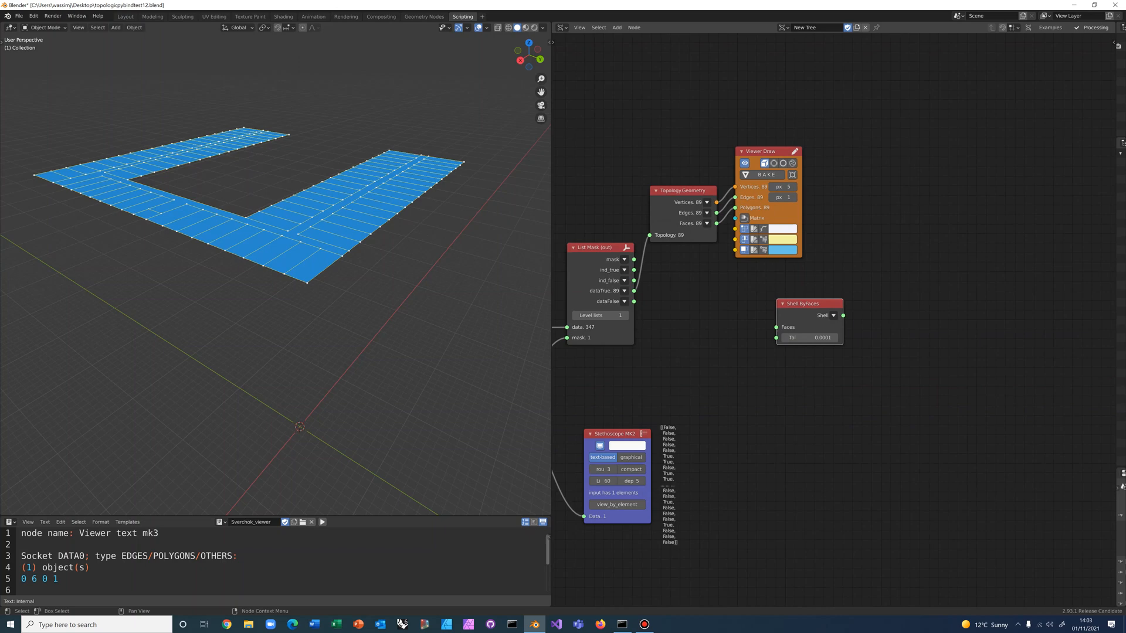
{"action": "left_click_drag", "start_coordinate": [634, 291], "coordinate": [776, 327]}
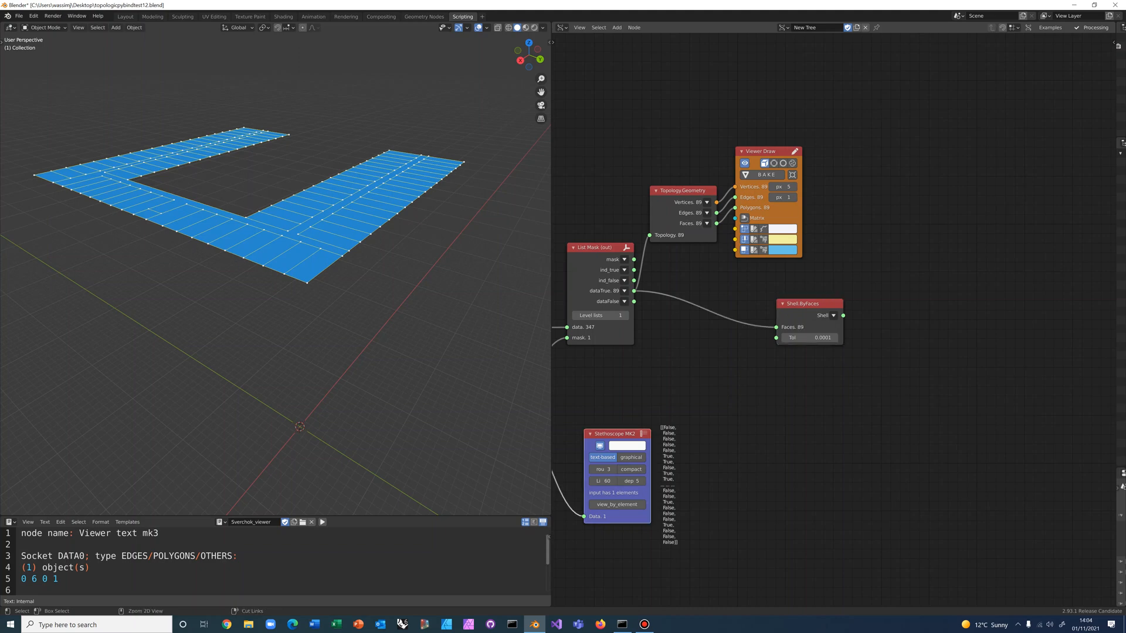
- Duplicate the Stethoscope MK2 node, wire the Shell output into its Data input, and place it below and beyond Shell.ByFaces
{"action": "key", "text": "shift+d"}
{"action": "left_click", "coordinate": [917, 305]}
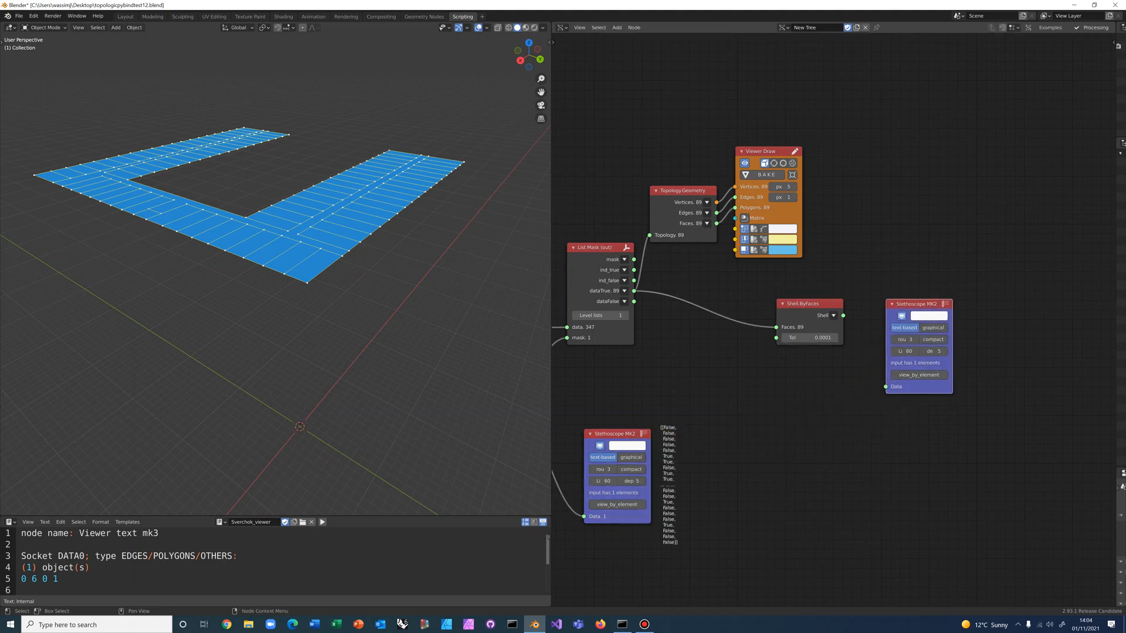
{"action": "left_click_drag", "start_coordinate": [843, 315], "coordinate": [886, 386]}
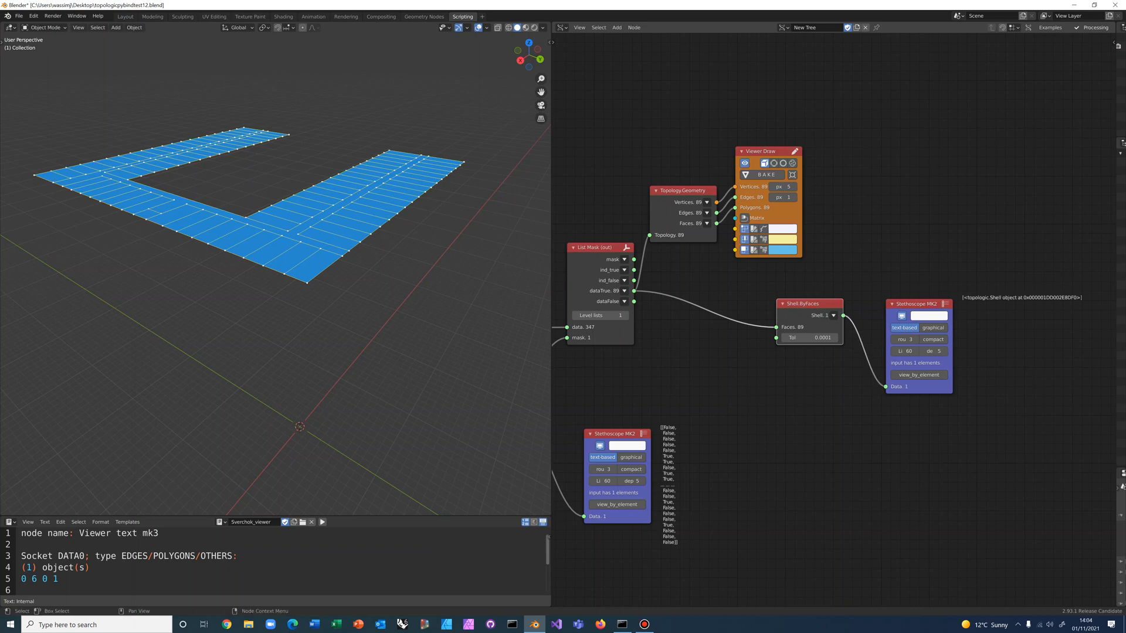
{"action": "left_click_drag", "start_coordinate": [921, 364], "coordinate": [925, 447]}
- Add a Shell.ExternalBoundary node and wire the Shell.ByFaces output to its Shell input
{"action": "middle_click_drag", "start_coordinate": [925, 447], "coordinate": [815, 445]}
{"action": "key", "text": "alt+space"}
{"action": "type", "text": "S"}
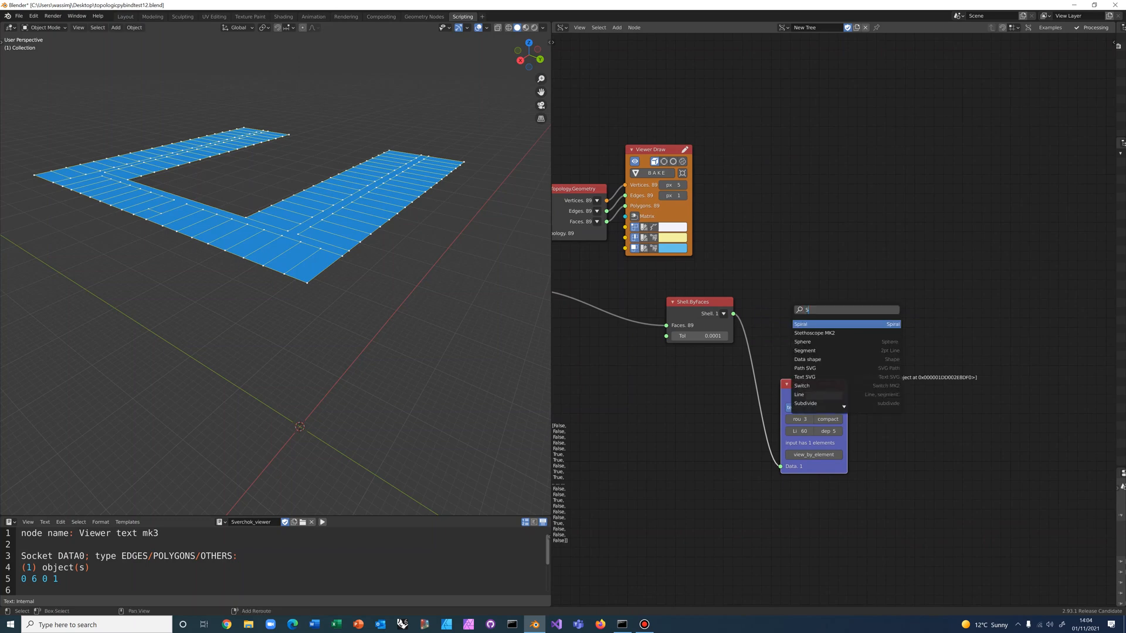
{"action": "type", "text": "hell.Ex"}
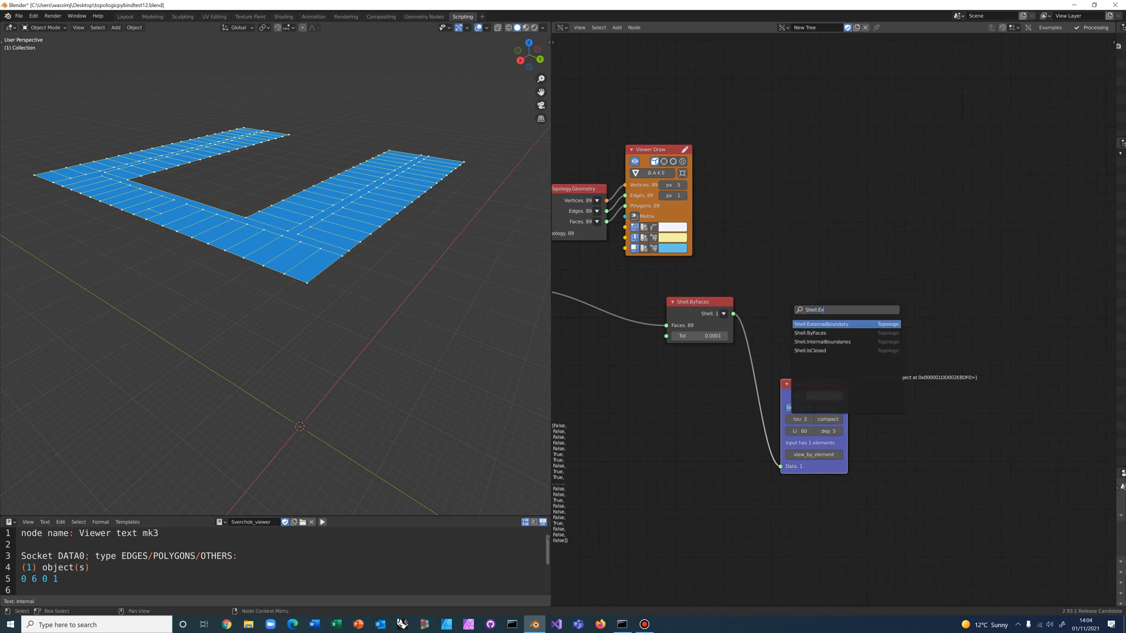
{"action": "type", "text": "ternal"}
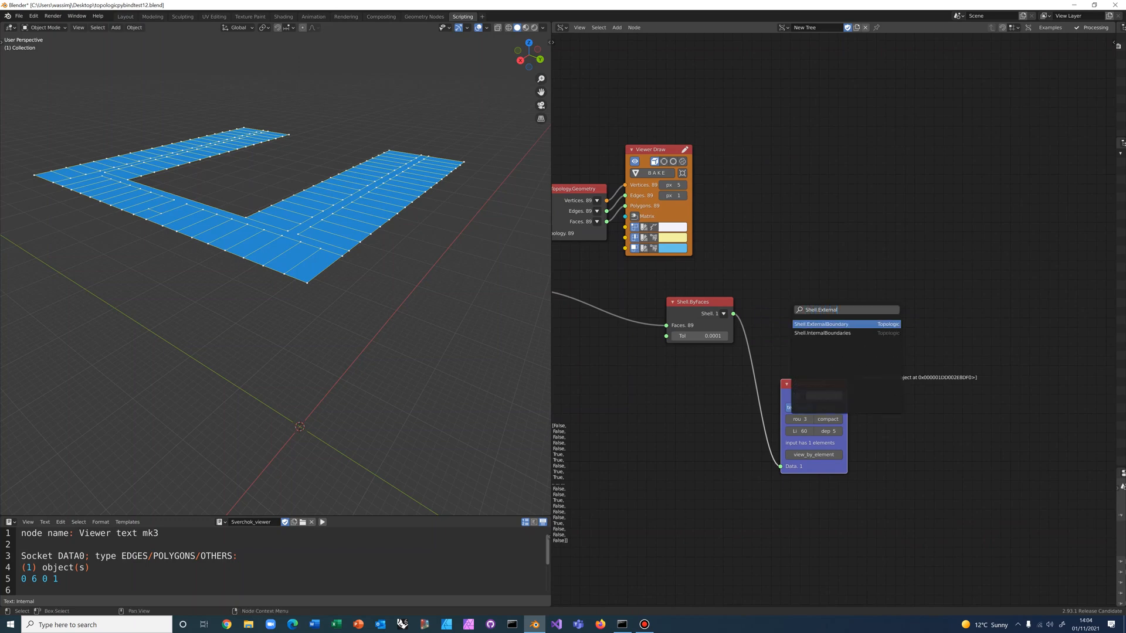
{"action": "key", "text": "Return"}
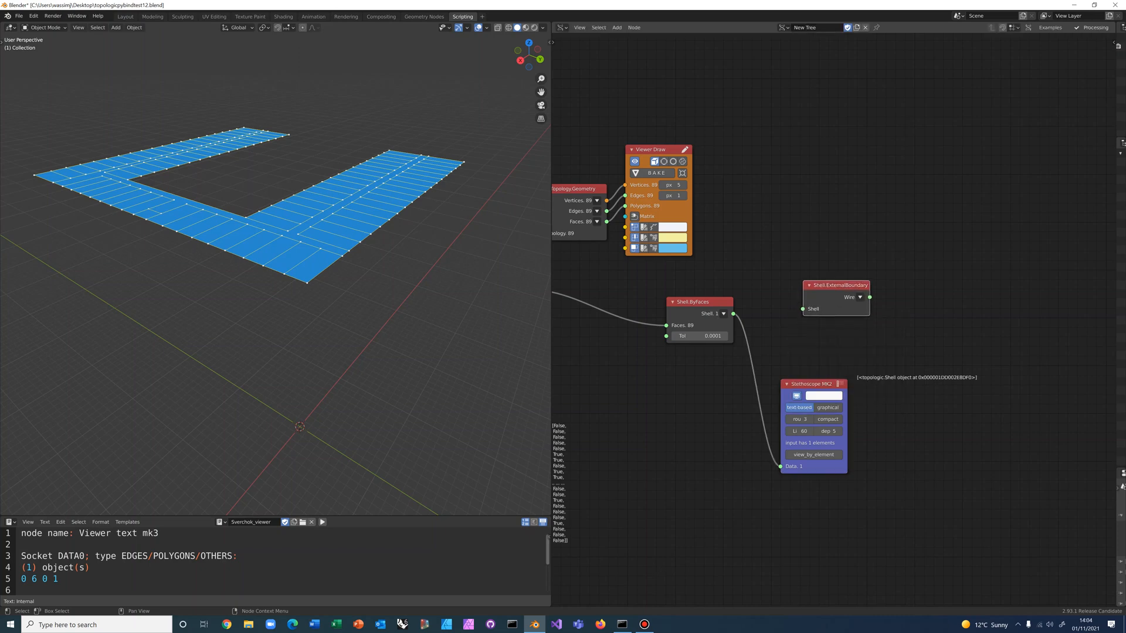
{"action": "left_click_drag", "start_coordinate": [733, 314], "coordinate": [802, 309]}
- Copy the second mask's Topology.Geometry and Viewer Draw beyond Shell.ExternalBoundary and wire its Wire output to the copy's Topology input
{"action": "middle_click_drag", "start_coordinate": [803, 340], "coordinate": [850, 366]}
{"action": "left_click_drag", "start_coordinate": [566, 133], "coordinate": [669, 345]}
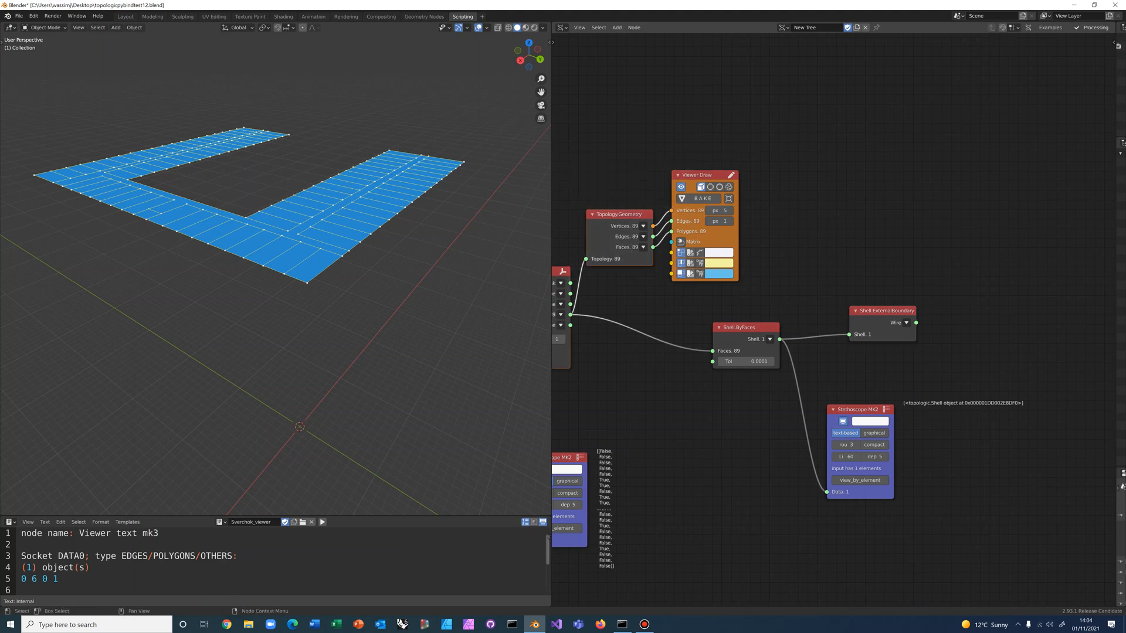
{"action": "mouse_move", "coordinate": [570, 127]}
{"action": "left_mouse_down"}
{"action": "mouse_move", "coordinate": [721, 283]}
{"action": "mouse_move", "coordinate": [756, 289]}
{"action": "left_mouse_up"}
{"action": "mouse_move", "coordinate": [770, 145]}
{"action": "left_mouse_down"}
{"action": "mouse_move", "coordinate": [624, 277]}
{"action": "mouse_move", "coordinate": [579, 295]}
{"action": "left_mouse_up"}
{"action": "key", "text": "ctrl+c"}
{"action": "key", "text": "ctrl+v"}
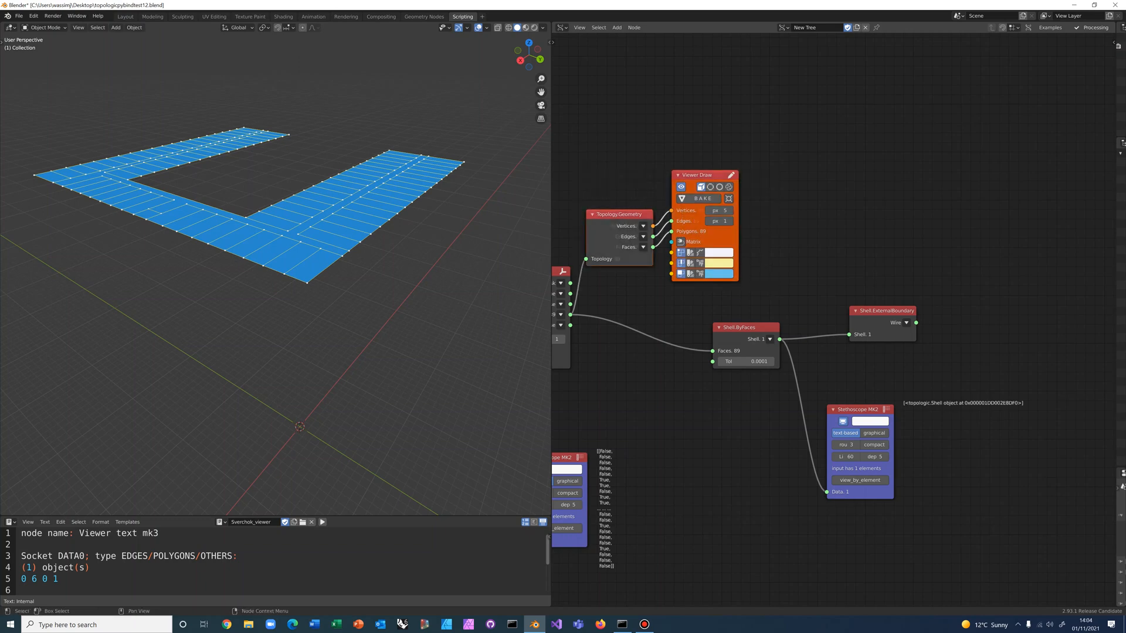
{"action": "key", "text": "g"}
{"action": "left_click", "coordinate": [901, 298]}
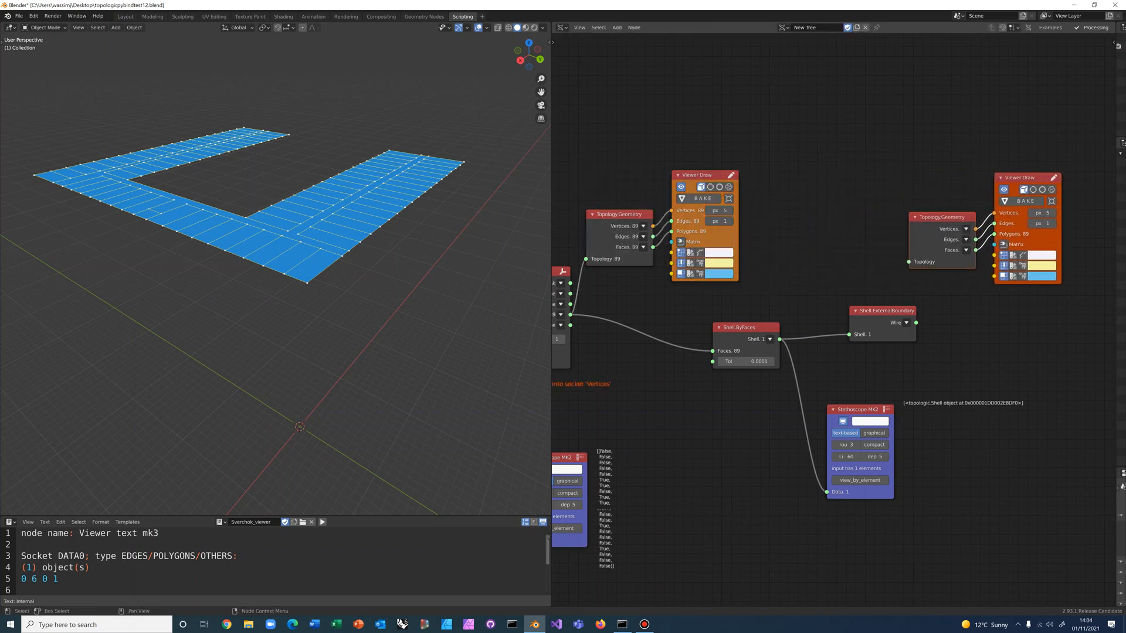
{"action": "left_click_drag", "start_coordinate": [916, 322], "coordinate": [908, 262]}
{"action": "left_click_drag", "start_coordinate": [882, 310], "coordinate": [858, 306]}
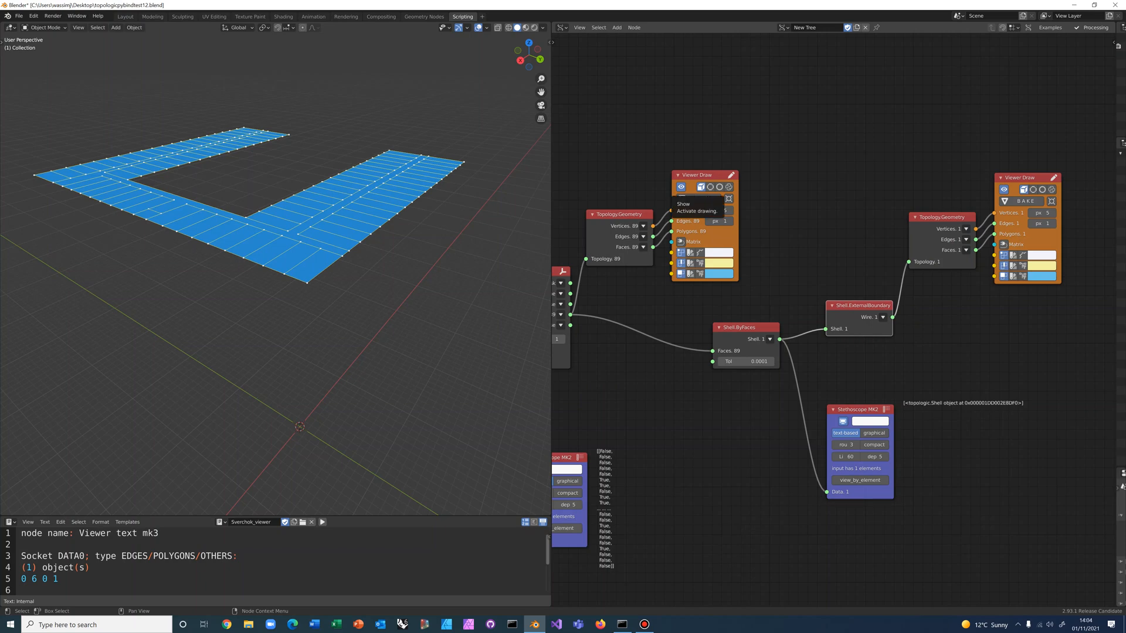
- Hide the preview of the second mask's Viewer Draw to inspect the external boundary, and shift the shell's Stethoscope away from Shell.ByFaces
{"action": "left_click", "coordinate": [681, 187]}
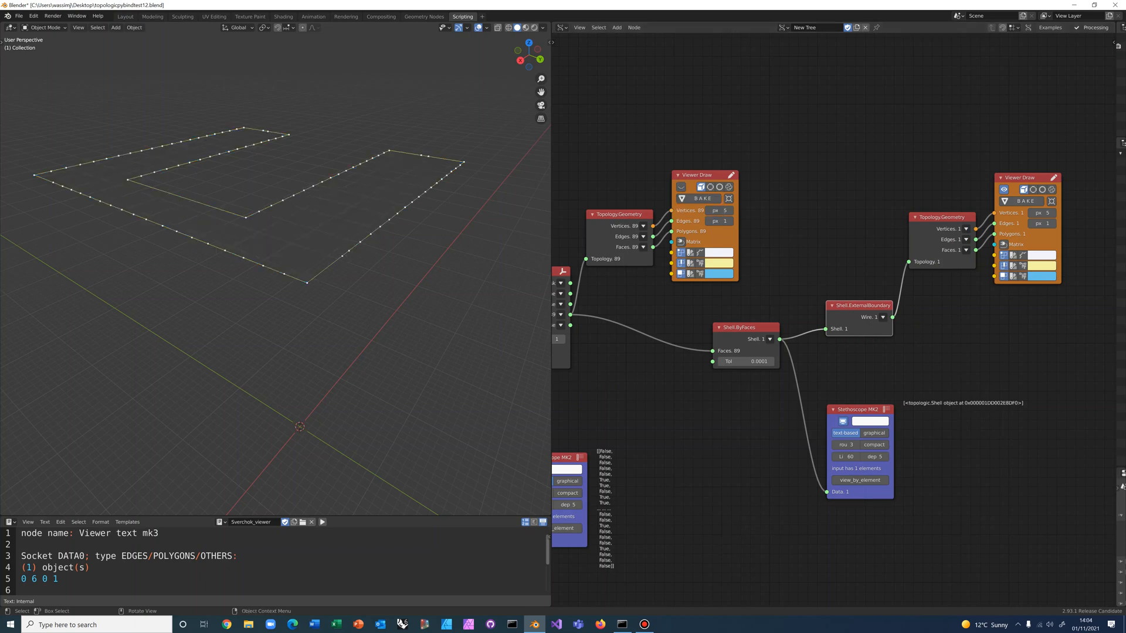
{"action": "middle_click_drag", "start_coordinate": [328, 246], "coordinate": [339, 277]}
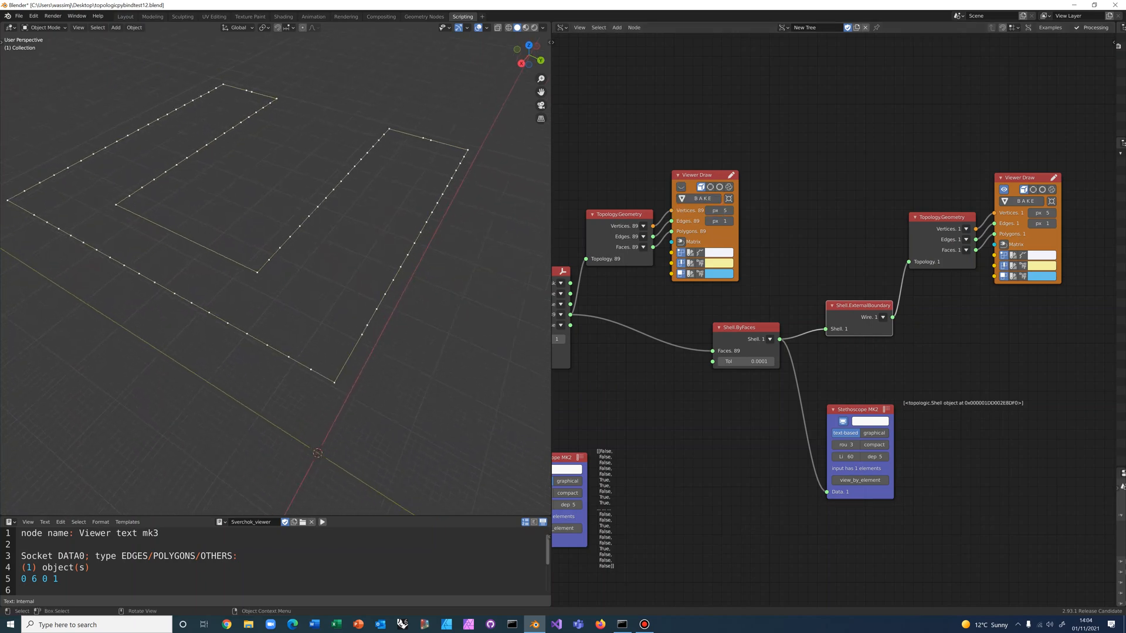
{"action": "scroll", "coordinate": [339, 277], "scroll_direction": "down", "scroll_amount": 1}
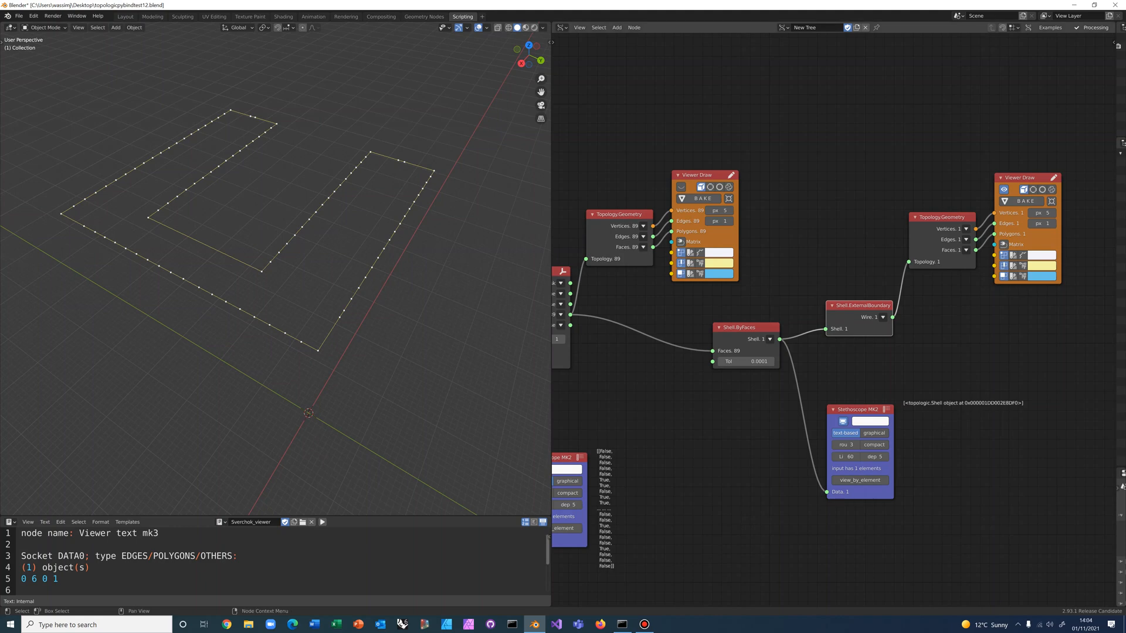
{"action": "left_click_drag", "start_coordinate": [857, 410], "coordinate": [912, 405]}
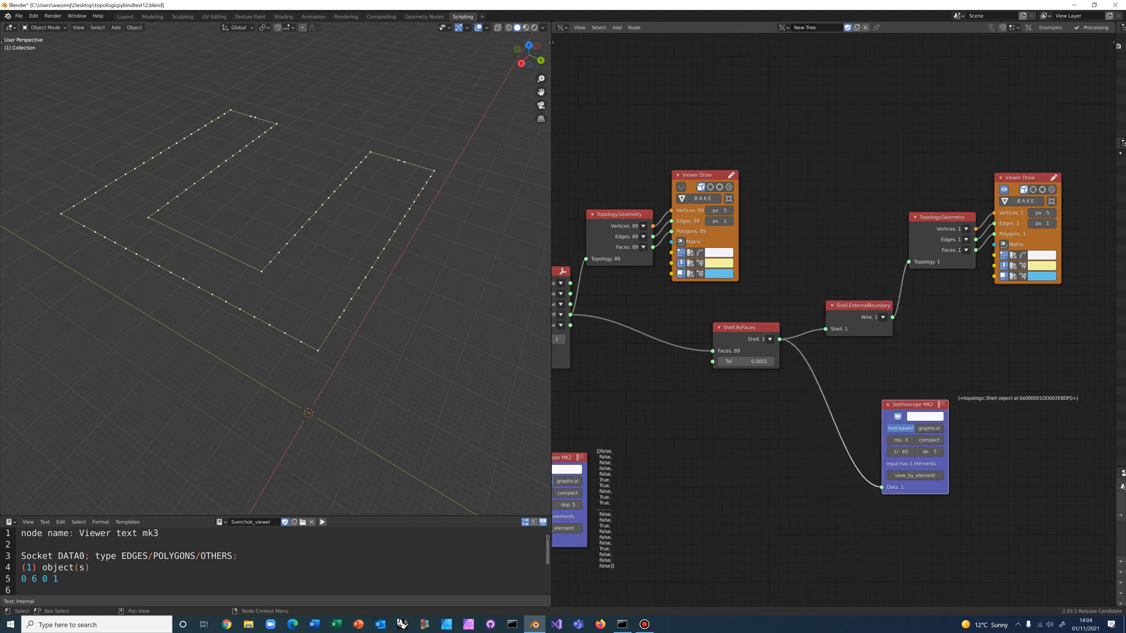
- Add a Shell.InternalBoundaries node wired between Shell.ByFaces and the newest Topology.Geometry to inspect the shell's internal edges
{"action": "left_click", "coordinate": [962, 363]}
{"action": "key", "text": "alt+space"}
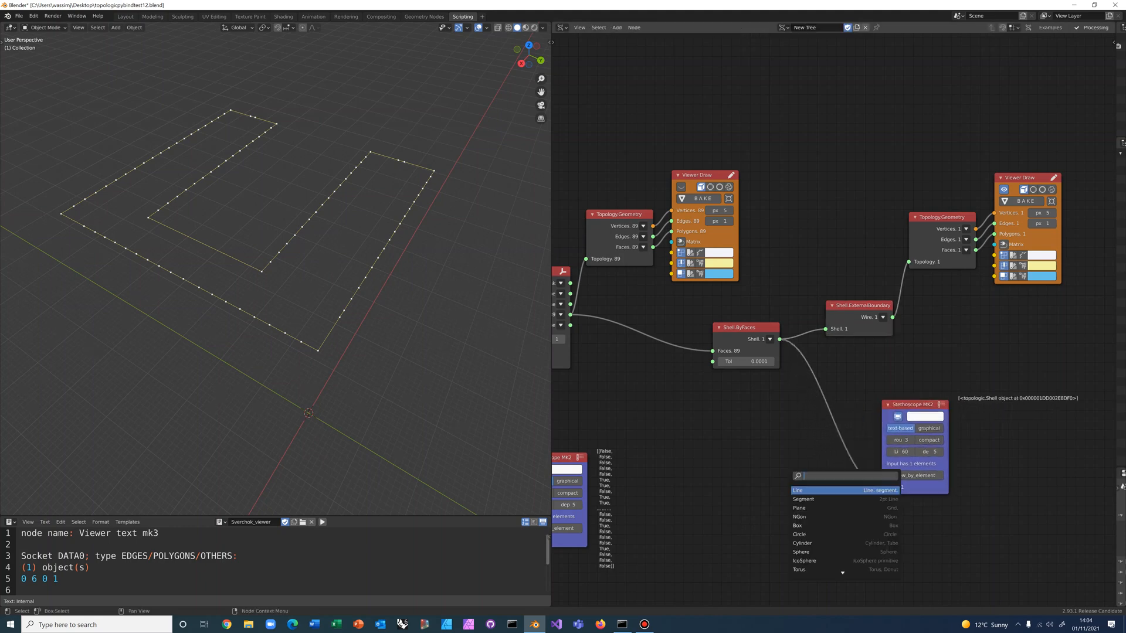
{"action": "type", "text": "shell"}
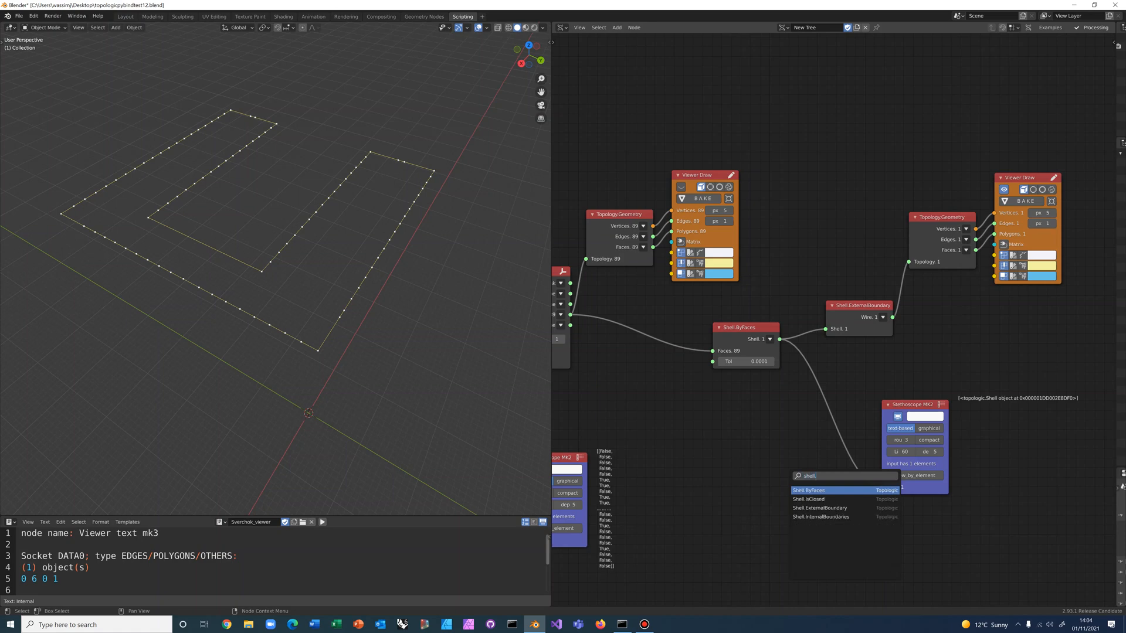
{"action": "type", "text": ".intern"}
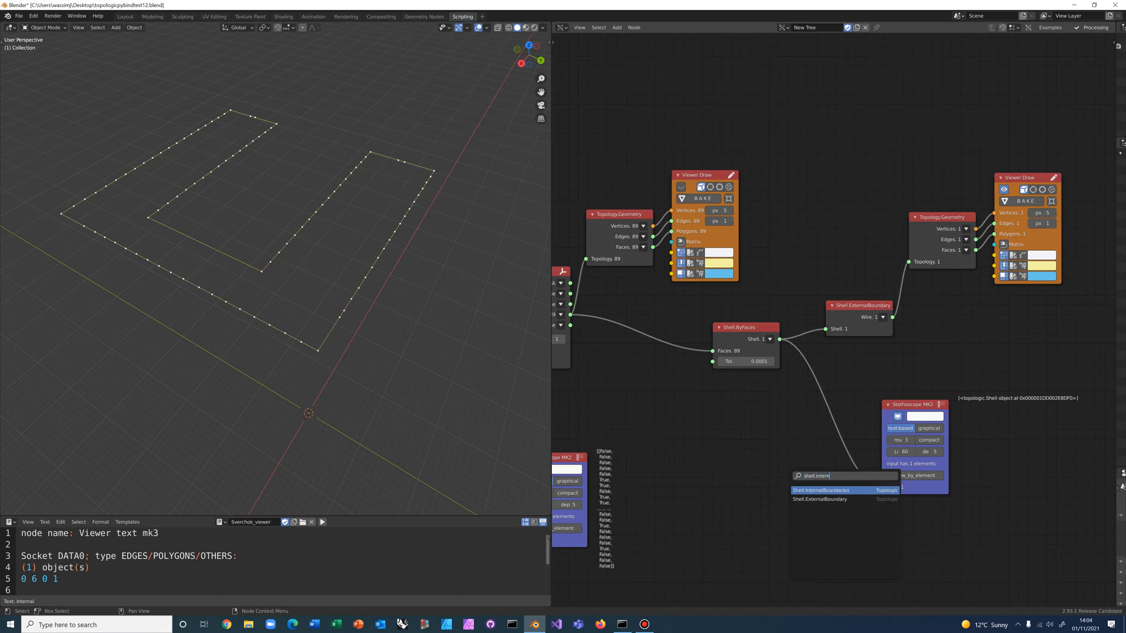
{"action": "key", "text": "Return"}
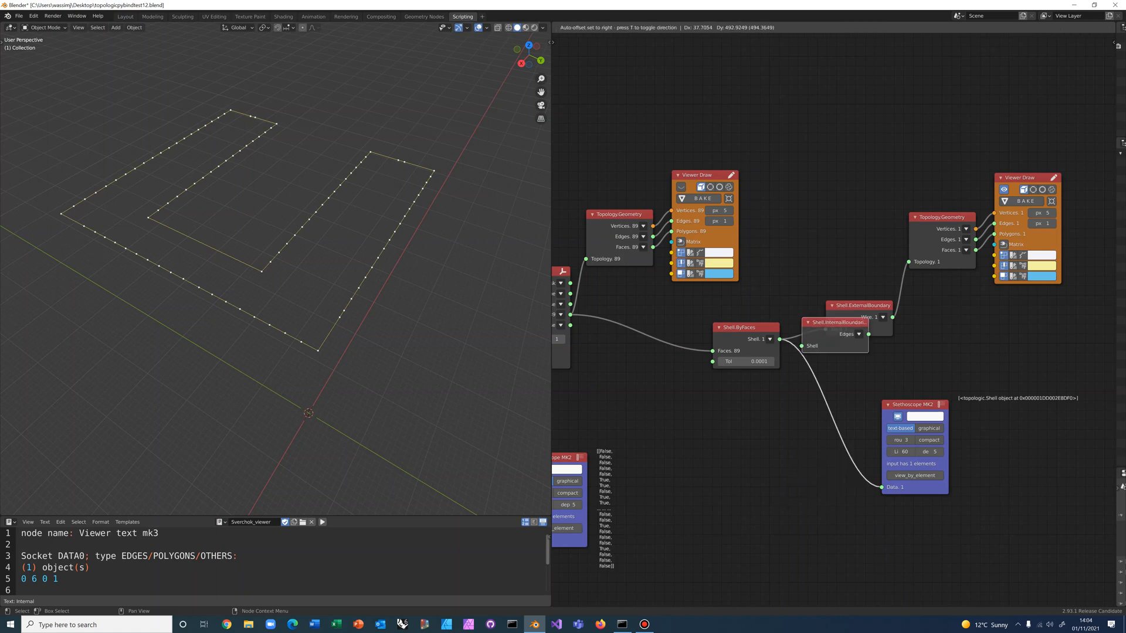
{"action": "left_click", "coordinate": [831, 245]}
{"action": "left_click_drag", "start_coordinate": [779, 339], "coordinate": [797, 253]}
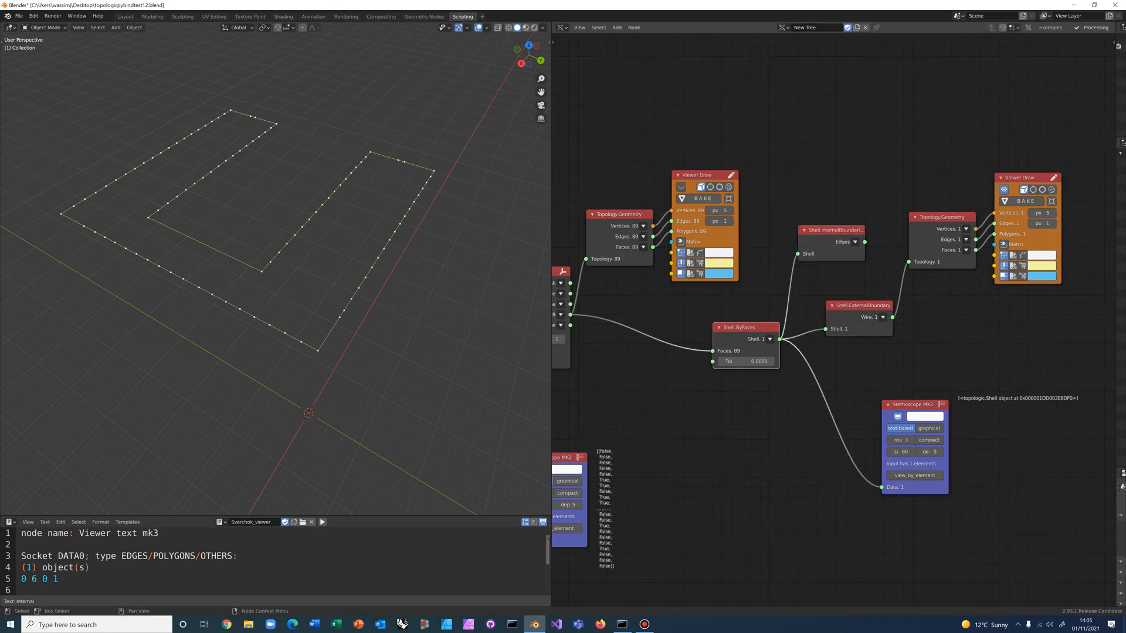
{"action": "left_click_drag", "start_coordinate": [864, 241], "coordinate": [908, 261]}
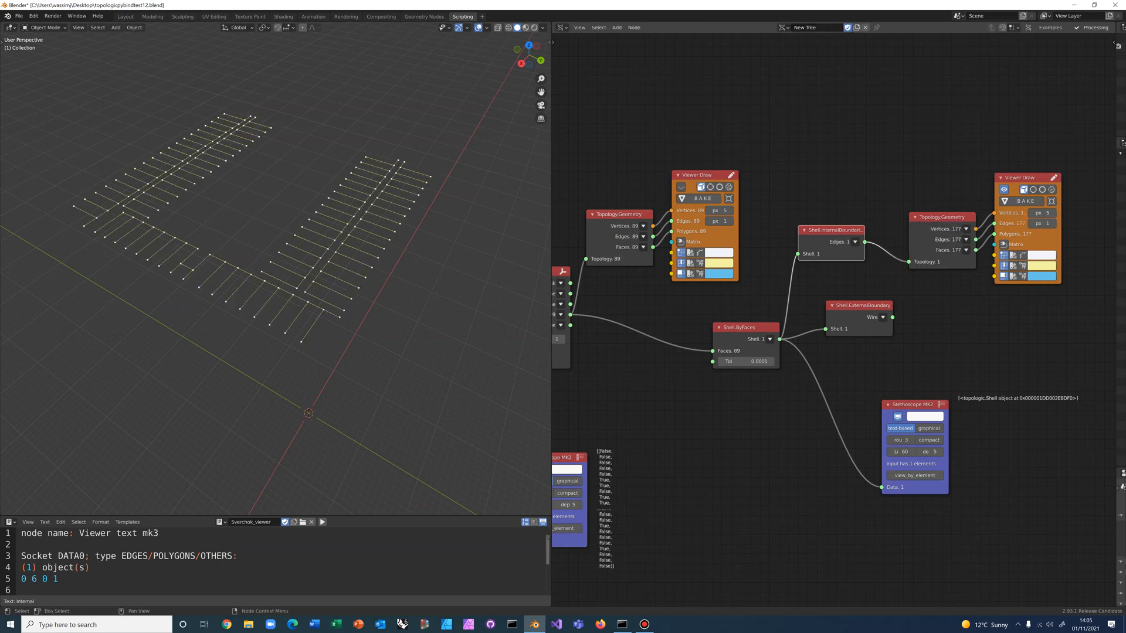
{"action": "mouse_move", "coordinate": [375, 252]}
{"action": "middle_mouse_down"}
{"action": "mouse_move", "coordinate": [376, 272]}
{"action": "mouse_move", "coordinate": [375, 241]}
{"action": "middle_mouse_up"}
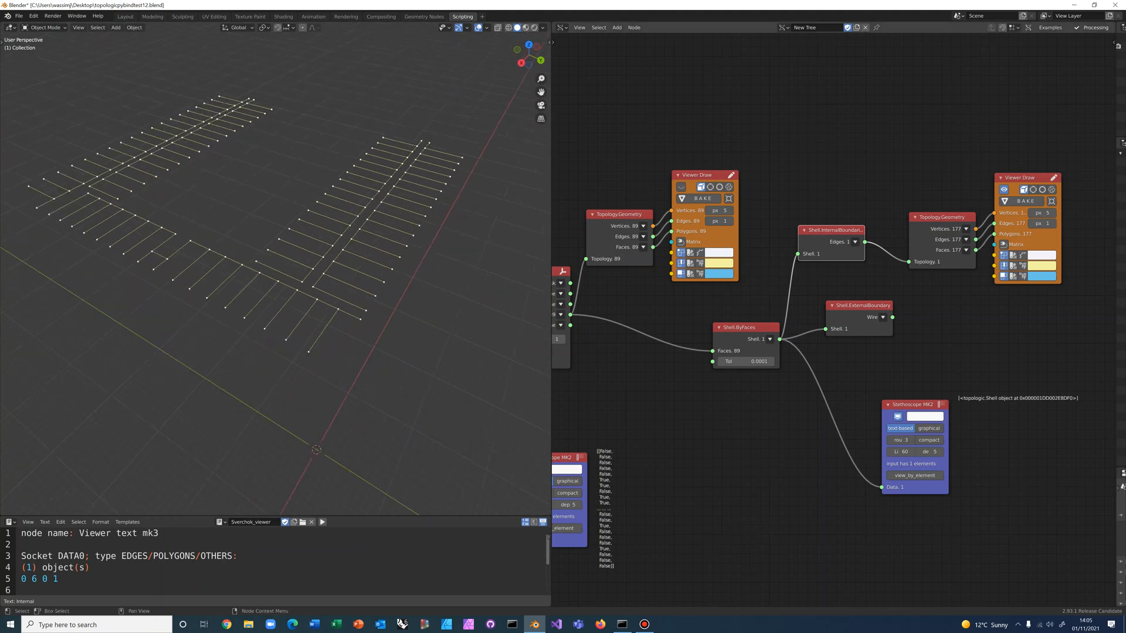
- Reconnect Shell.ExternalBoundary's Wire output to the newest Topology.Geometry and delete the Shell.InternalBoundaries node
{"action": "left_click_drag", "start_coordinate": [893, 317], "coordinate": [909, 262]}
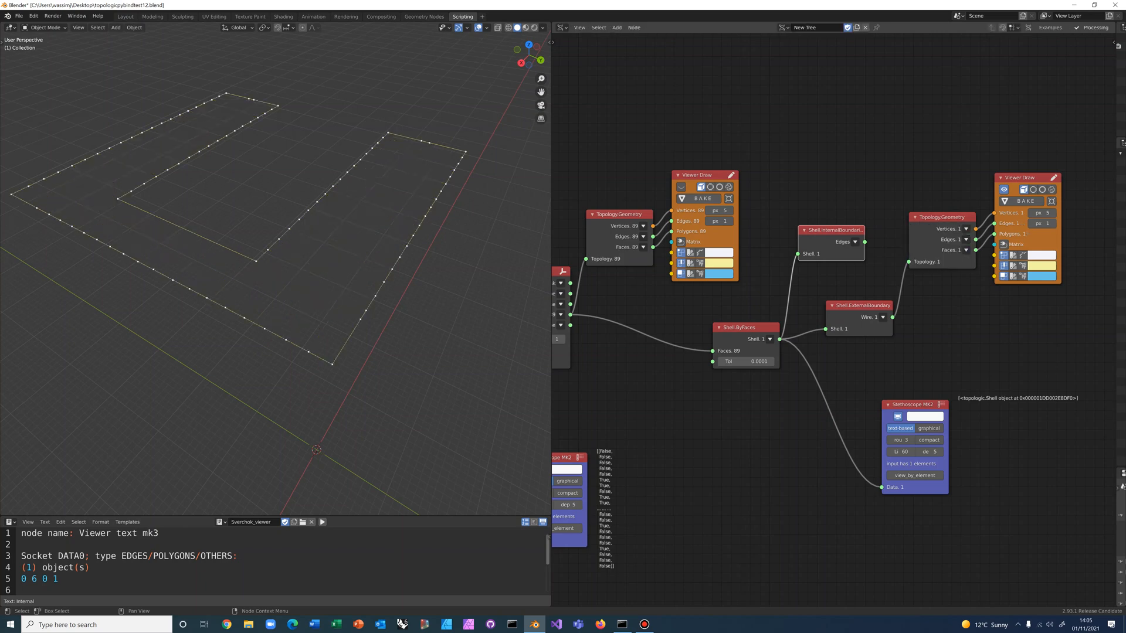
{"action": "key", "text": "x"}
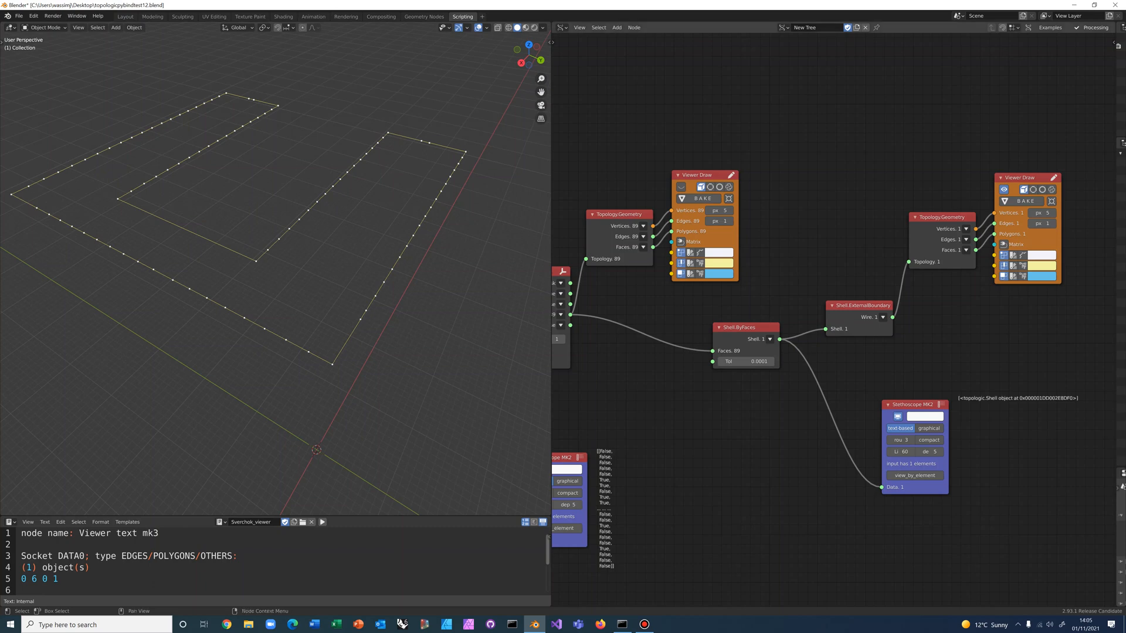
- Add a Topology.RemoveCollinearEdges node below and beyond the external boundary's Viewer Draw
{"action": "scroll", "coordinate": [843, 318], "scroll_direction": "down", "scroll_amount": 2}
{"action": "middle_click_drag", "start_coordinate": [843, 318], "coordinate": [714, 240]}
{"action": "key", "text": "alt+space"}
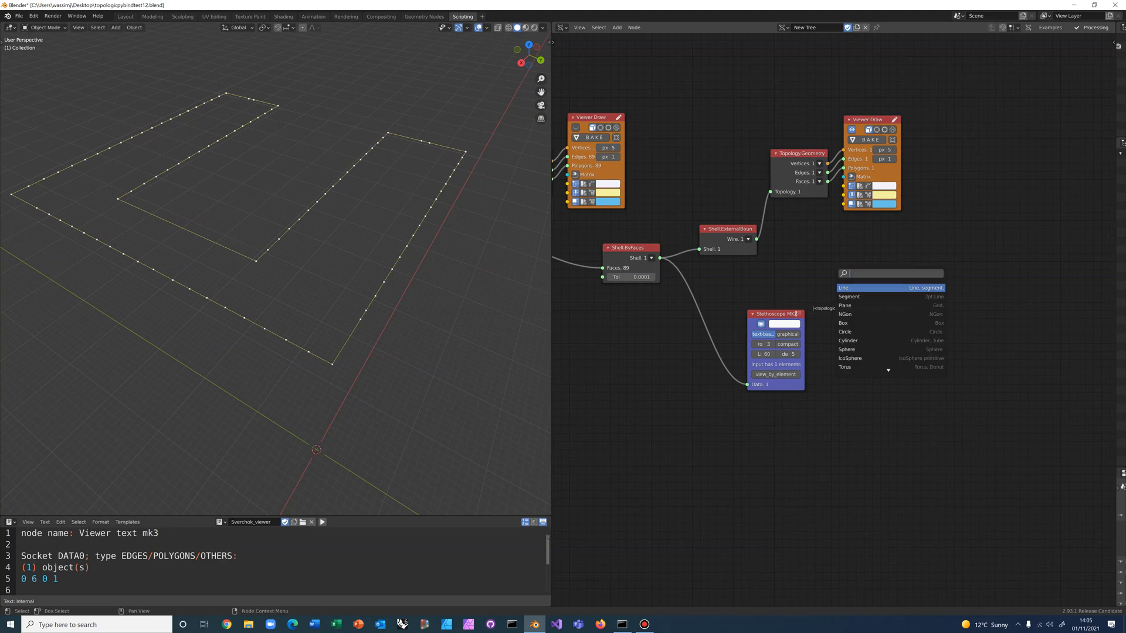
{"action": "type", "text": "topology.remove"}
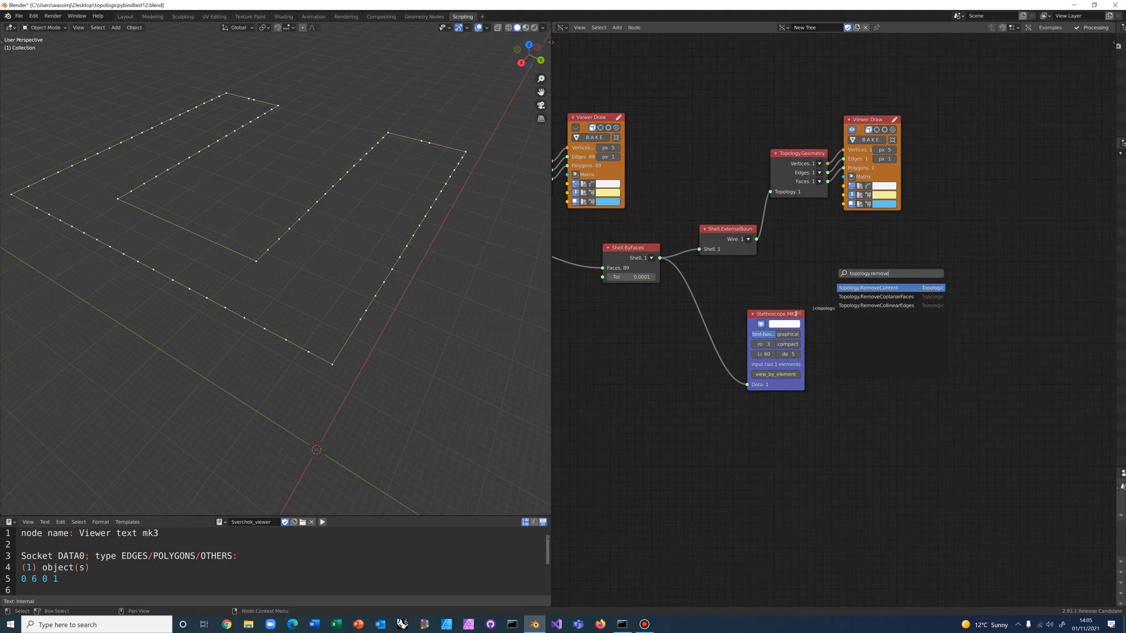
{"action": "key", "text": "Down"}
{"action": "key", "text": "Down"}
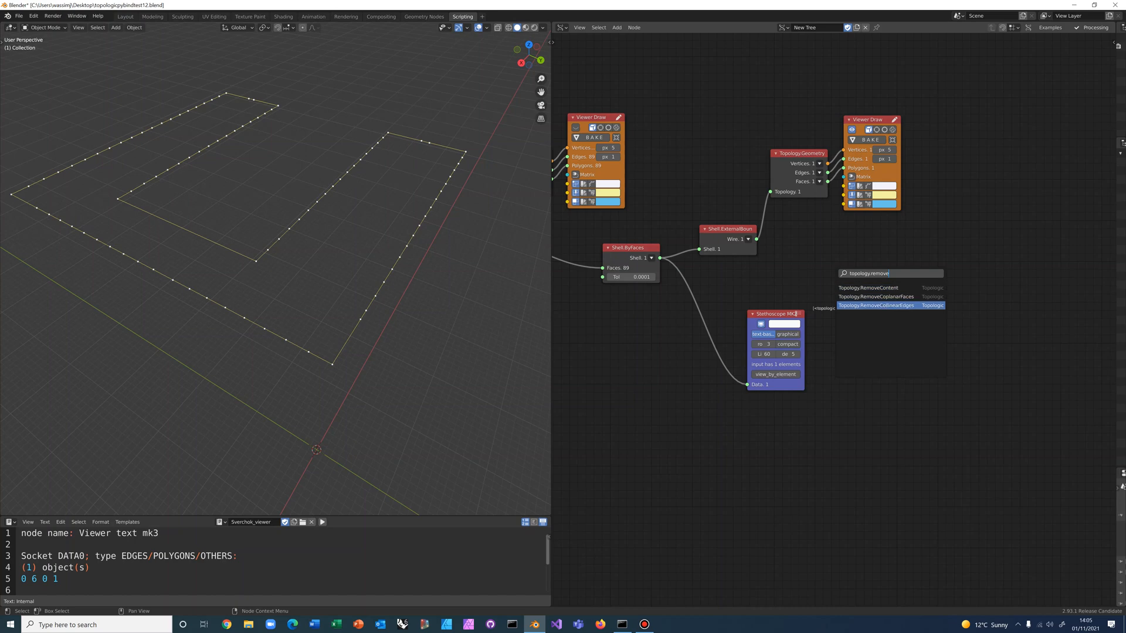
{"action": "left_click", "coordinate": [868, 305]}
{"action": "left_click", "coordinate": [948, 271]}
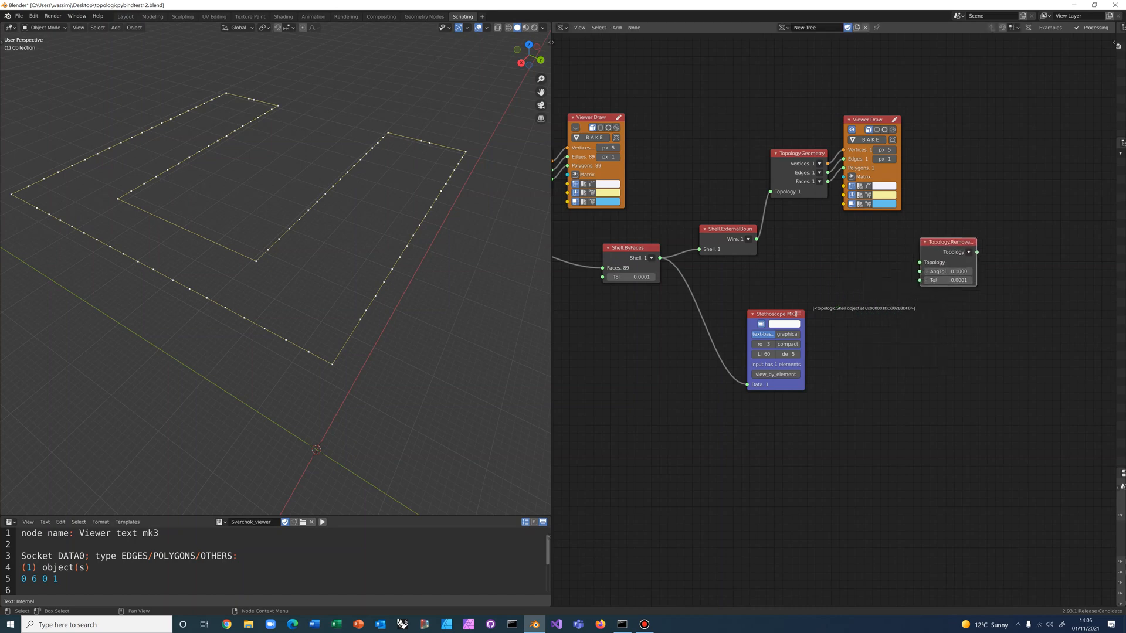
{"action": "scroll", "coordinate": [834, 321], "scroll_direction": "up", "scroll_amount": 1}
{"action": "scroll", "coordinate": [850, 329], "scroll_direction": "up", "scroll_amount": 1}
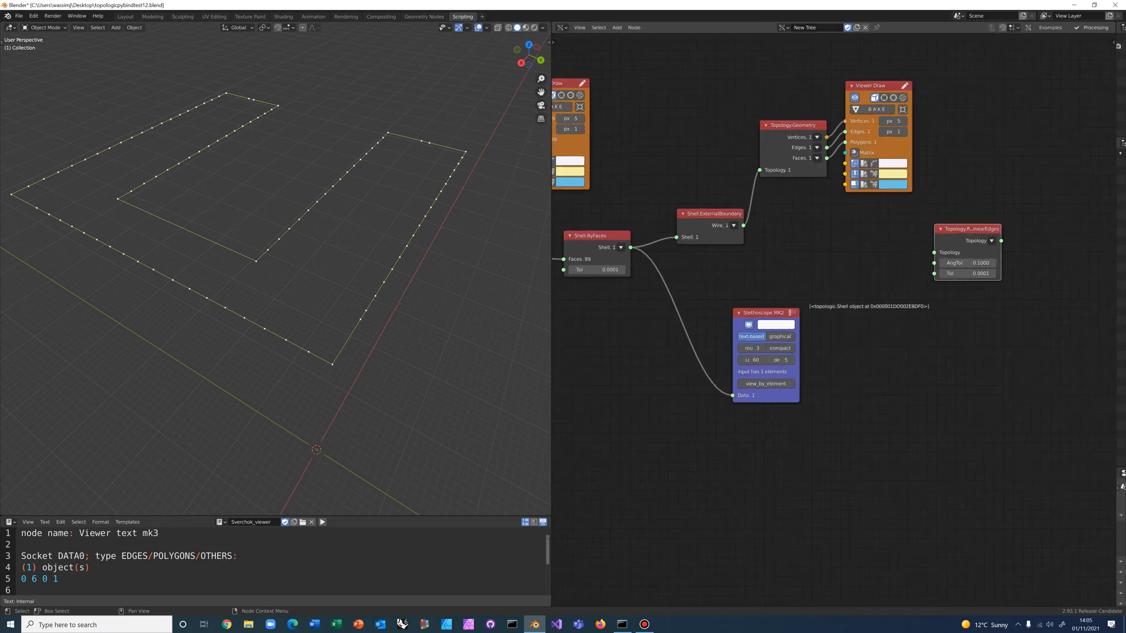
- Move the Topology.RemoveCollinearEdges node closer to Shell.ExternalBoundary and feed the boundary's Wire output into its Topology input
{"action": "left_click_drag", "start_coordinate": [962, 231], "coordinate": [933, 231]}
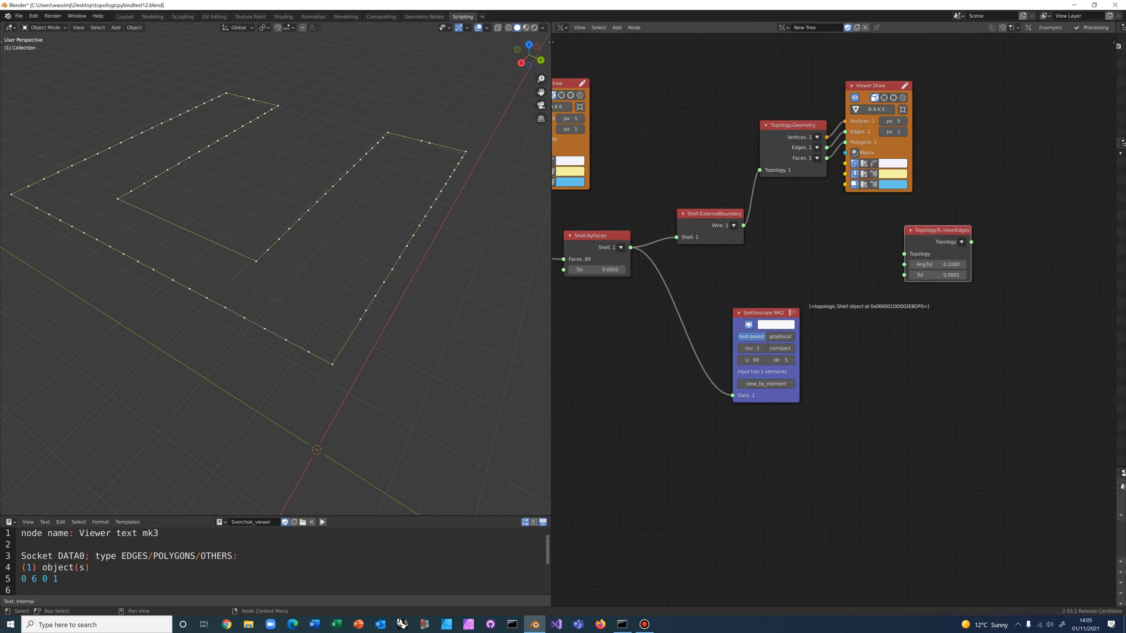
{"action": "scroll", "coordinate": [838, 322], "scroll_direction": "up", "scroll_amount": 1}
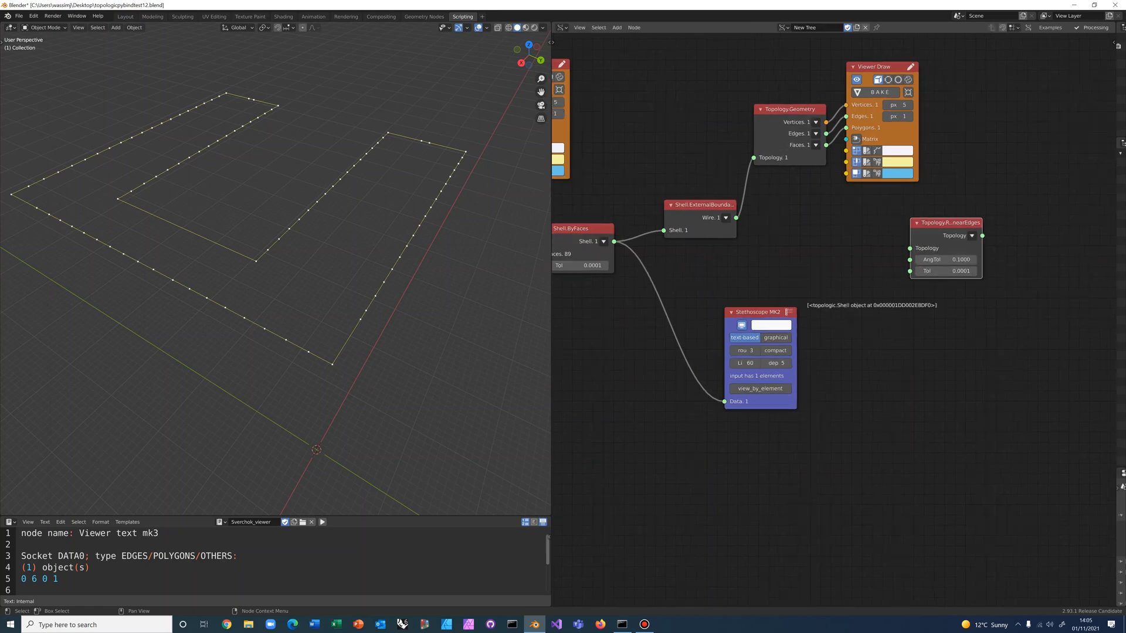
{"action": "scroll", "coordinate": [831, 302], "scroll_direction": "down", "scroll_amount": 1}
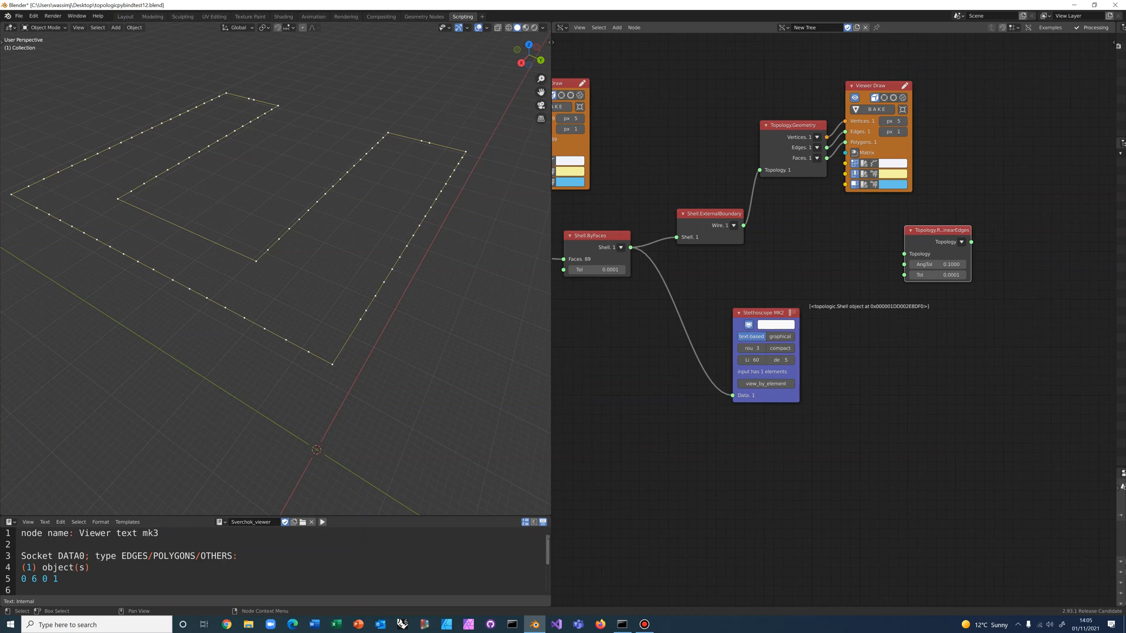
{"action": "left_click_drag", "start_coordinate": [743, 225], "coordinate": [904, 254]}
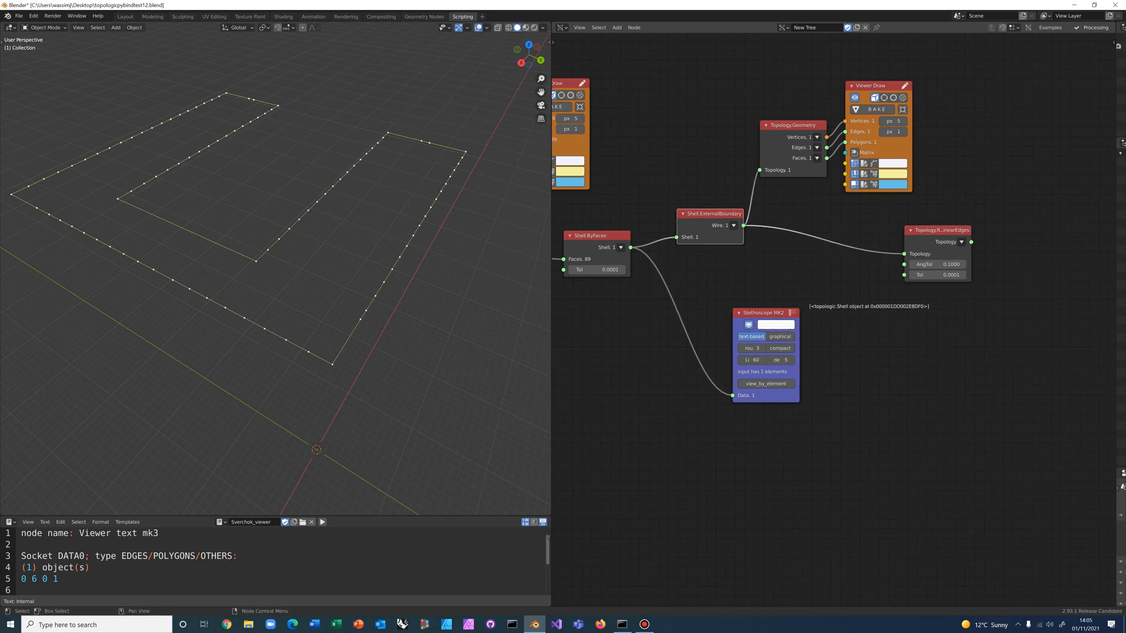
- Duplicate the external boundary's Topology.Geometry and Viewer Draw pair and connect Topology.RemoveCollinearEdges' output to the copied Topology.Geometry
{"action": "scroll", "coordinate": [834, 306], "scroll_direction": "up", "scroll_amount": 1}
{"action": "middle_click_drag", "start_coordinate": [834, 306], "coordinate": [669, 310]}
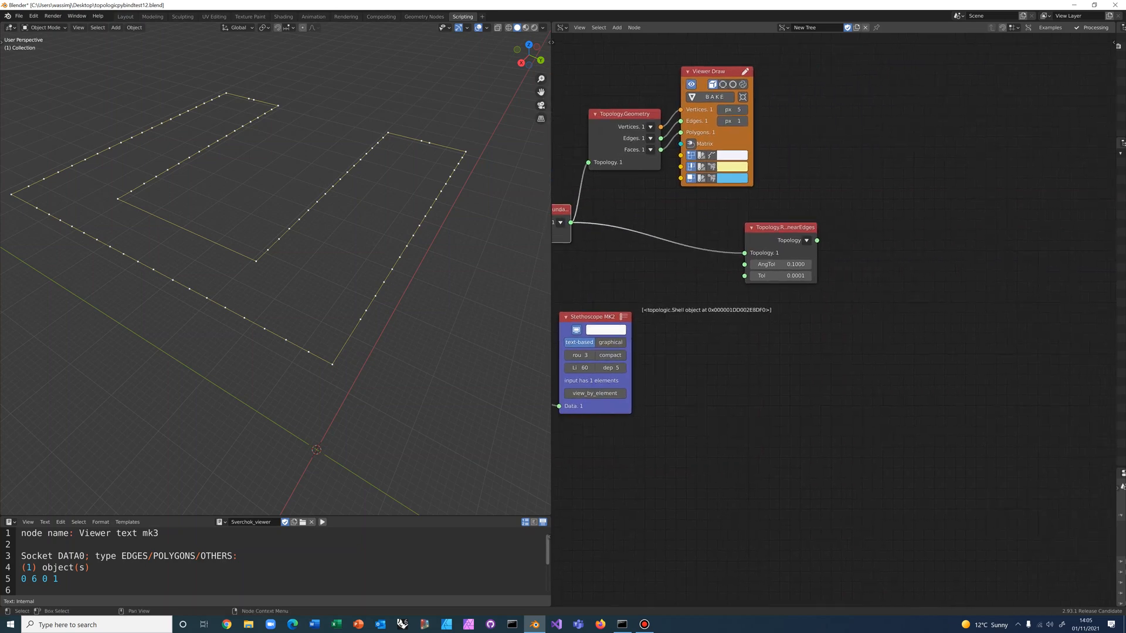
{"action": "scroll", "coordinate": [741, 243], "scroll_direction": "up", "scroll_amount": 3}
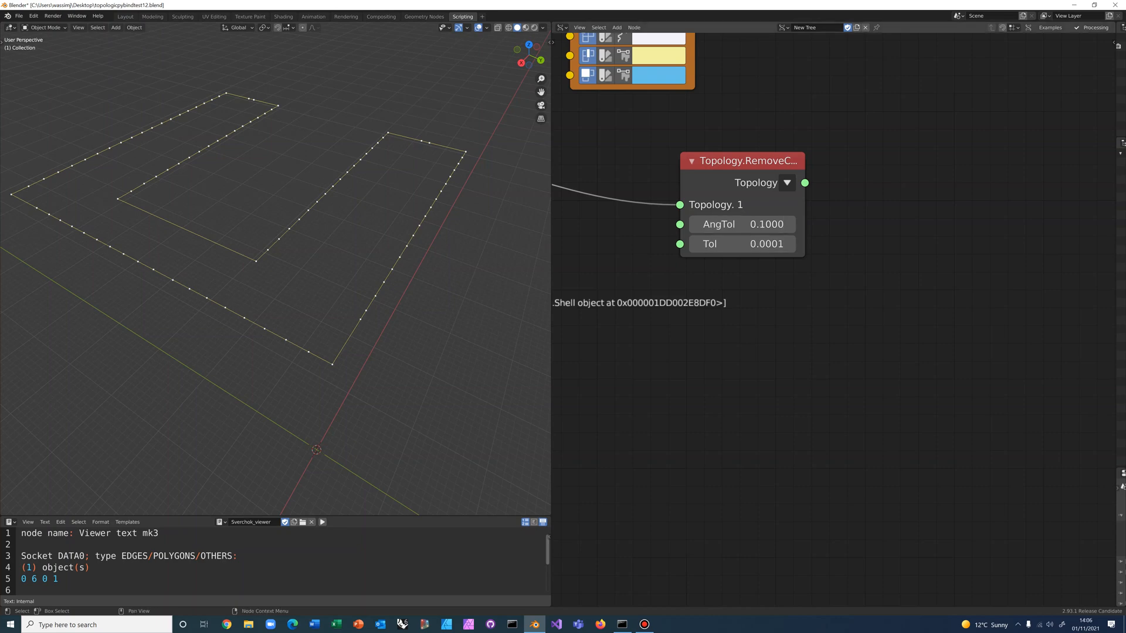
{"action": "scroll", "coordinate": [838, 324], "scroll_direction": "down", "scroll_amount": 1}
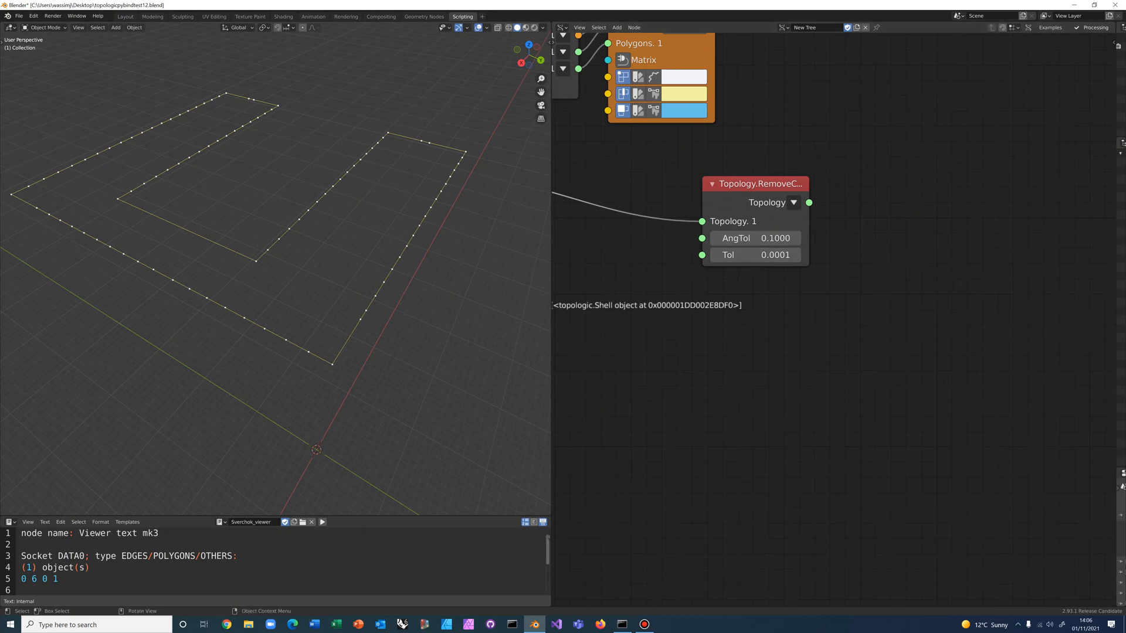
{"action": "scroll", "coordinate": [833, 319], "scroll_direction": "down", "scroll_amount": 3}
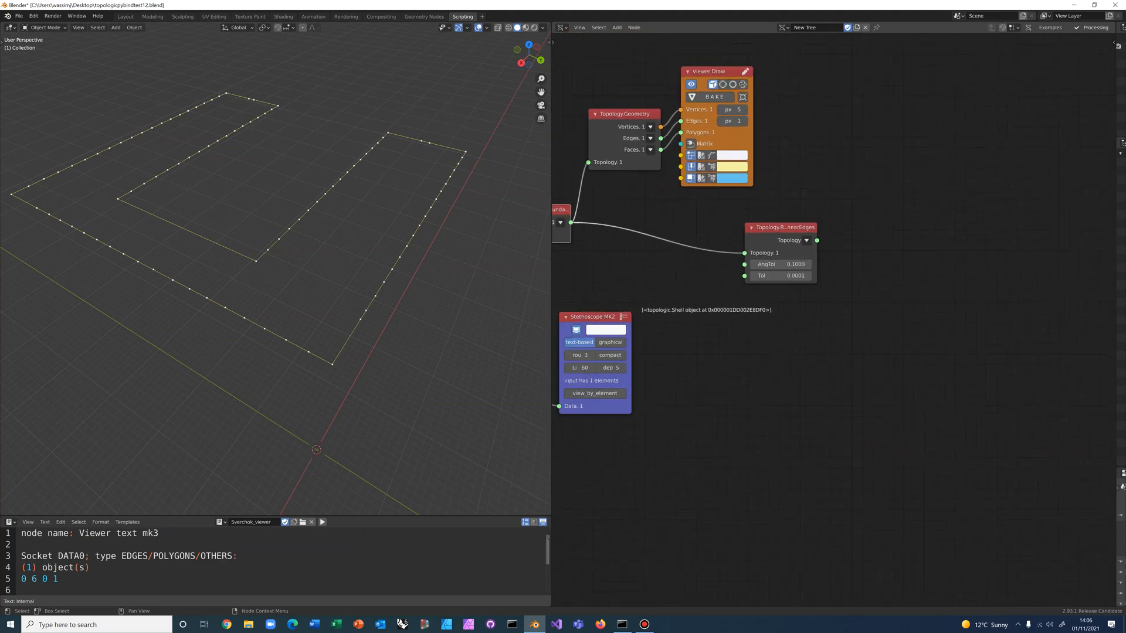
{"action": "middle_click_drag", "start_coordinate": [664, 317], "coordinate": [573, 310]}
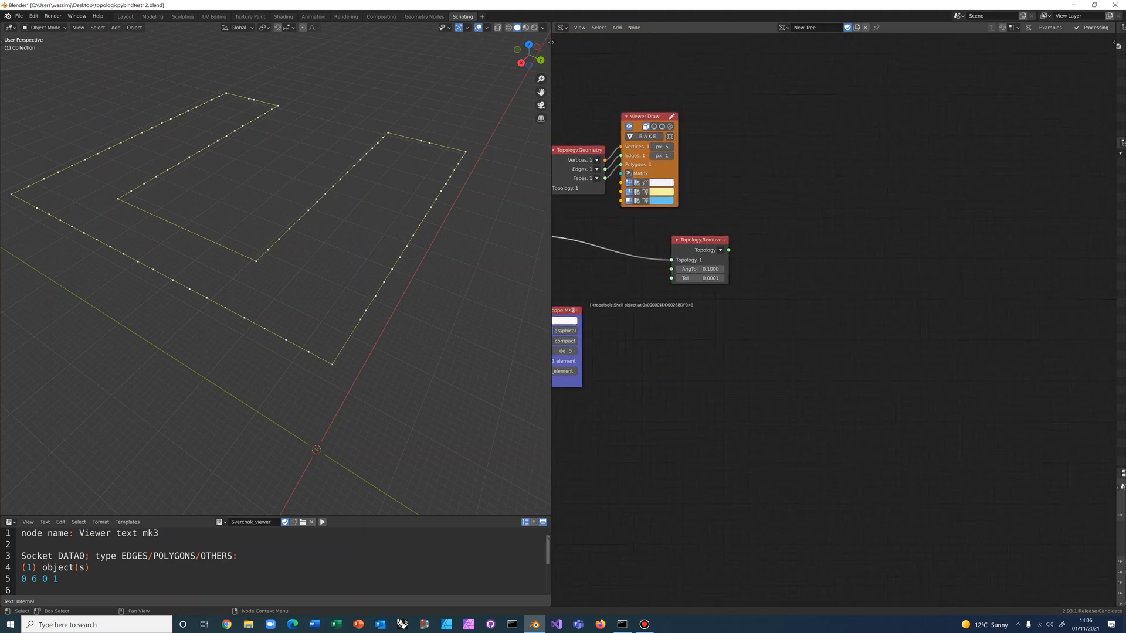
{"action": "scroll", "coordinate": [832, 320], "scroll_direction": "up", "scroll_amount": 1}
{"action": "middle_click_drag", "start_coordinate": [750, 319], "coordinate": [839, 406]}
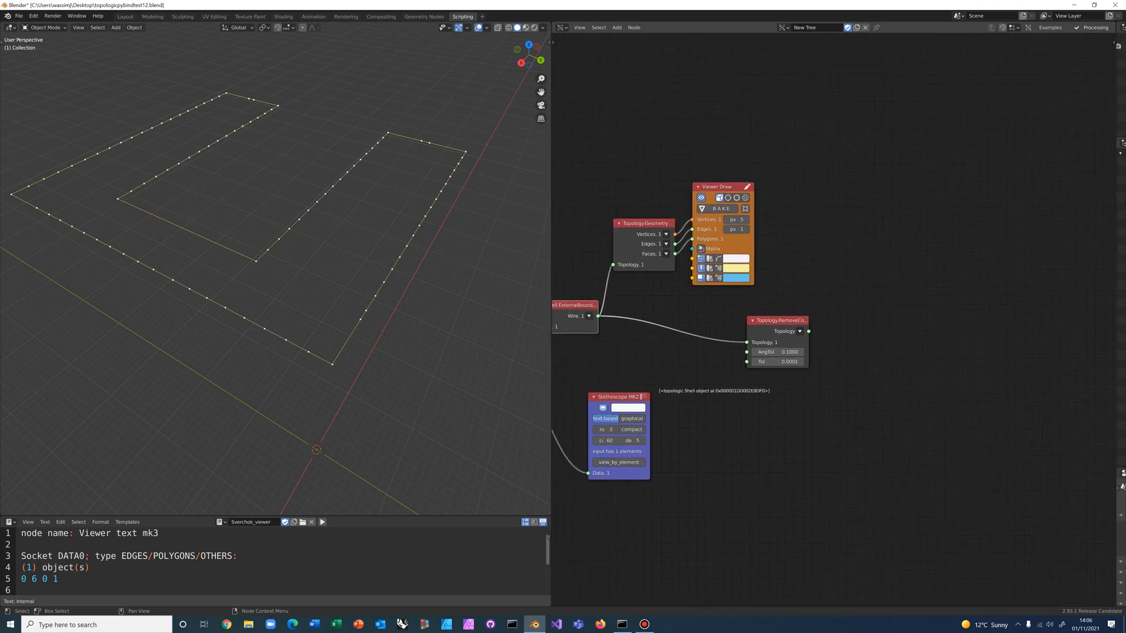
{"action": "mouse_move", "coordinate": [603, 148]}
{"action": "left_mouse_down"}
{"action": "mouse_move", "coordinate": [684, 279]}
{"action": "mouse_move", "coordinate": [769, 288]}
{"action": "left_mouse_up"}
{"action": "key", "text": "shift+d"}
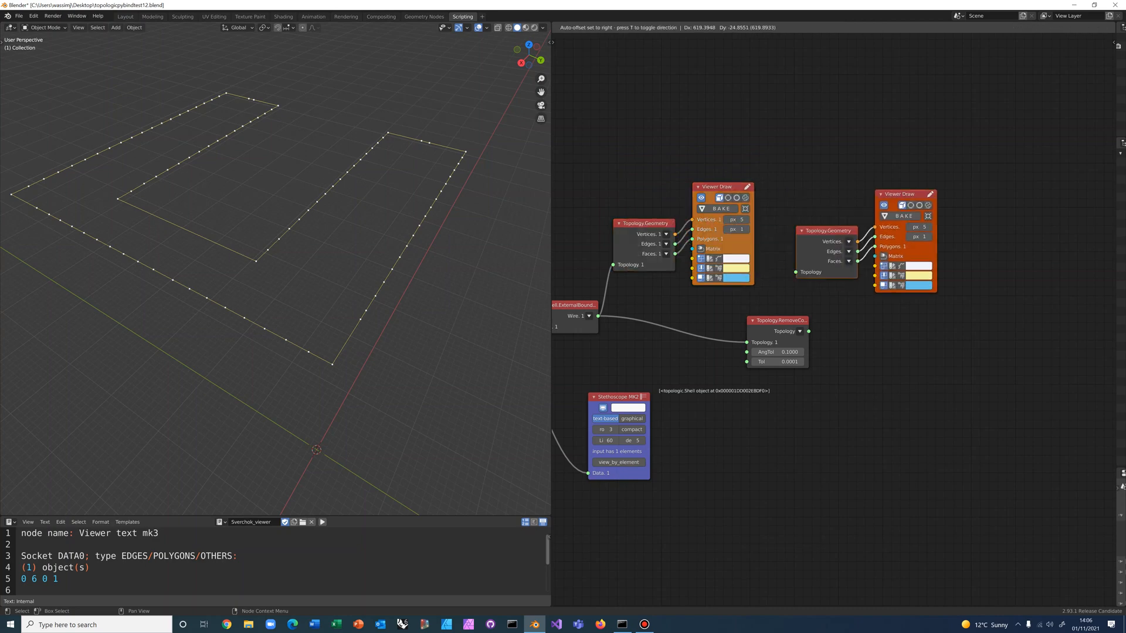
{"action": "left_click", "coordinate": [986, 302]}
{"action": "left_click_drag", "start_coordinate": [808, 331], "coordinate": [829, 278]}
- Hide the preview of the external boundary's Viewer Draw and toggle the newest viewer off and on to check the simplified outline
{"action": "left_click", "coordinate": [701, 198]}
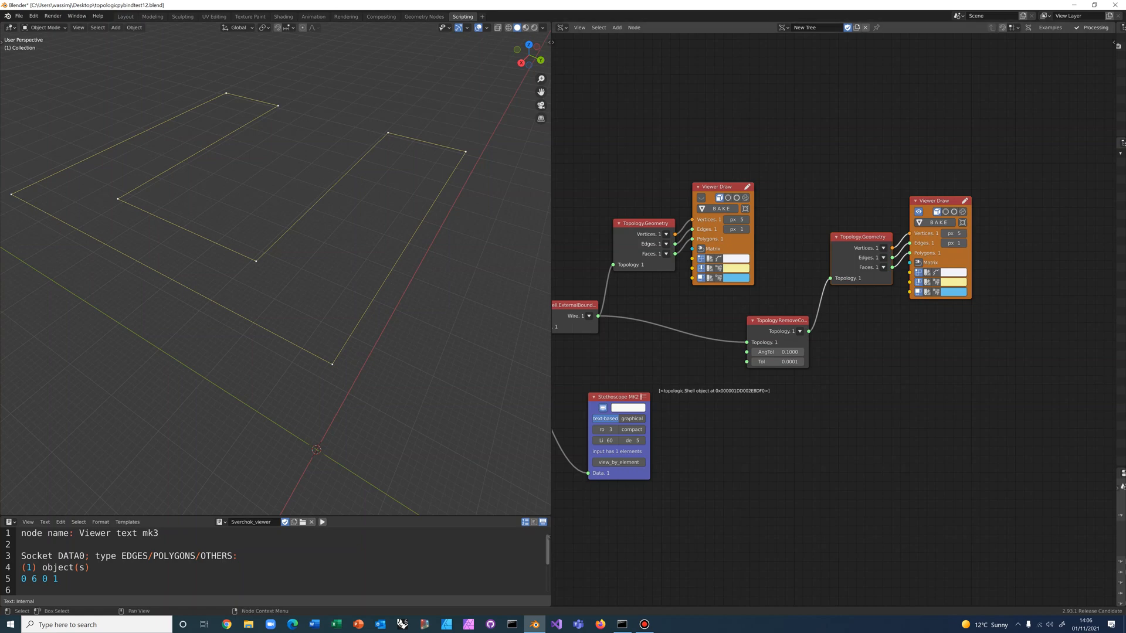
{"action": "left_click", "coordinate": [918, 212]}
{"action": "left_click", "coordinate": [918, 212]}
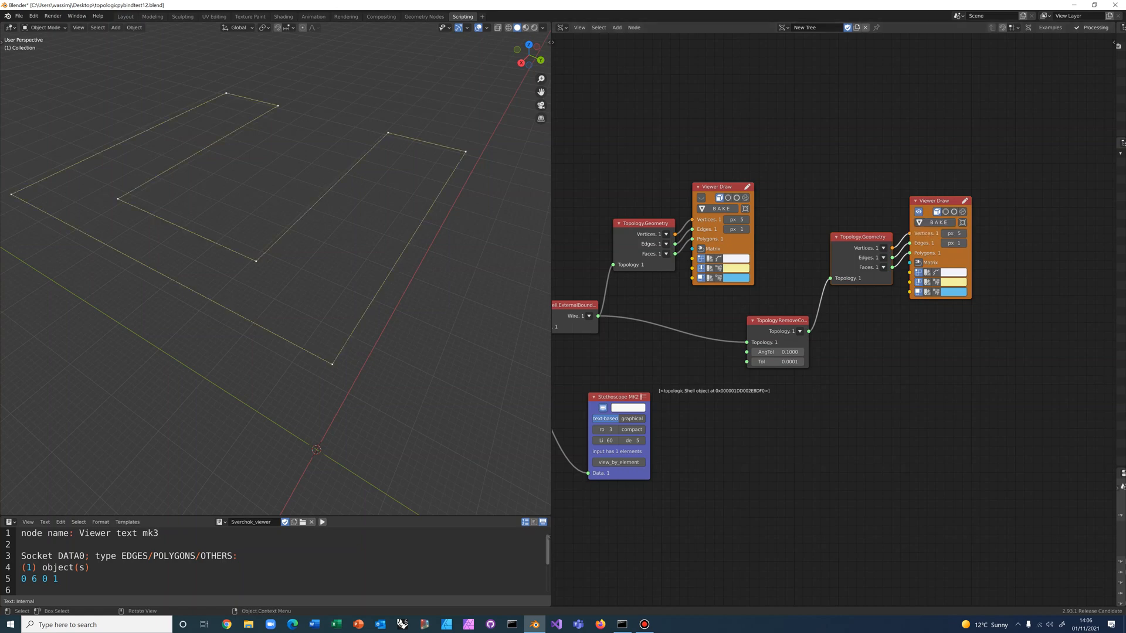
{"action": "mouse_move", "coordinate": [329, 281]}
{"action": "middle_mouse_down"}
{"action": "mouse_move", "coordinate": [308, 299]}
{"action": "mouse_move", "coordinate": [344, 306]}
{"action": "mouse_move", "coordinate": [336, 290]}
{"action": "mouse_move", "coordinate": [325, 296]}
{"action": "middle_mouse_up"}
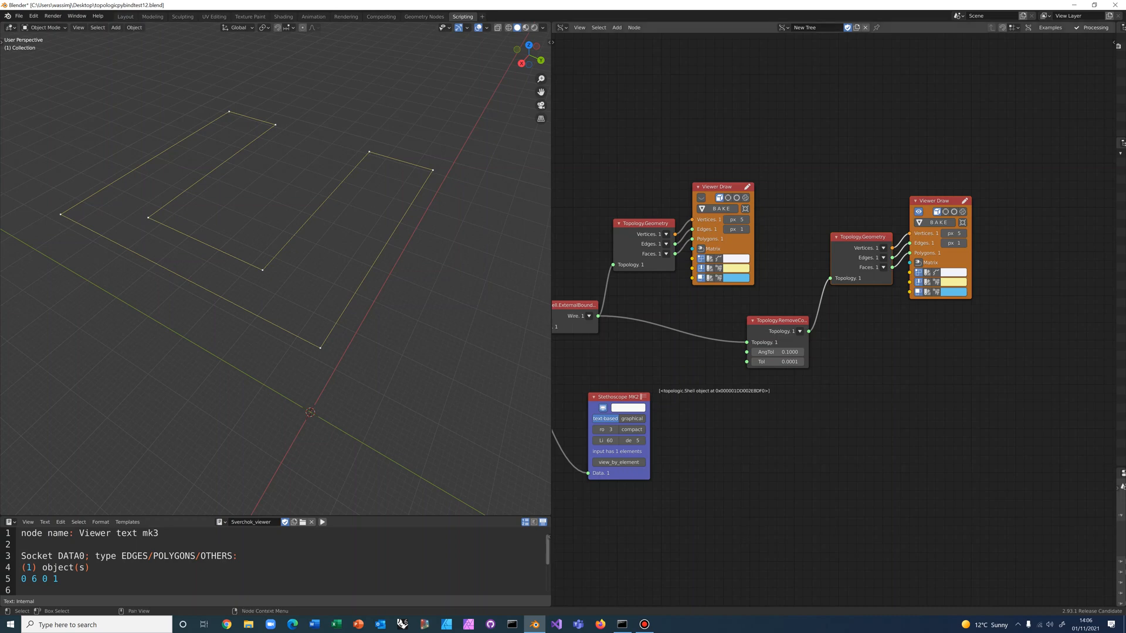
- Add a Face.ByWire node wired between Topology.RemoveCollinearEdges and the newest Topology.Geometry to turn the simplified boundary into a face
{"action": "middle_click_drag", "start_coordinate": [785, 423], "coordinate": [741, 387]}
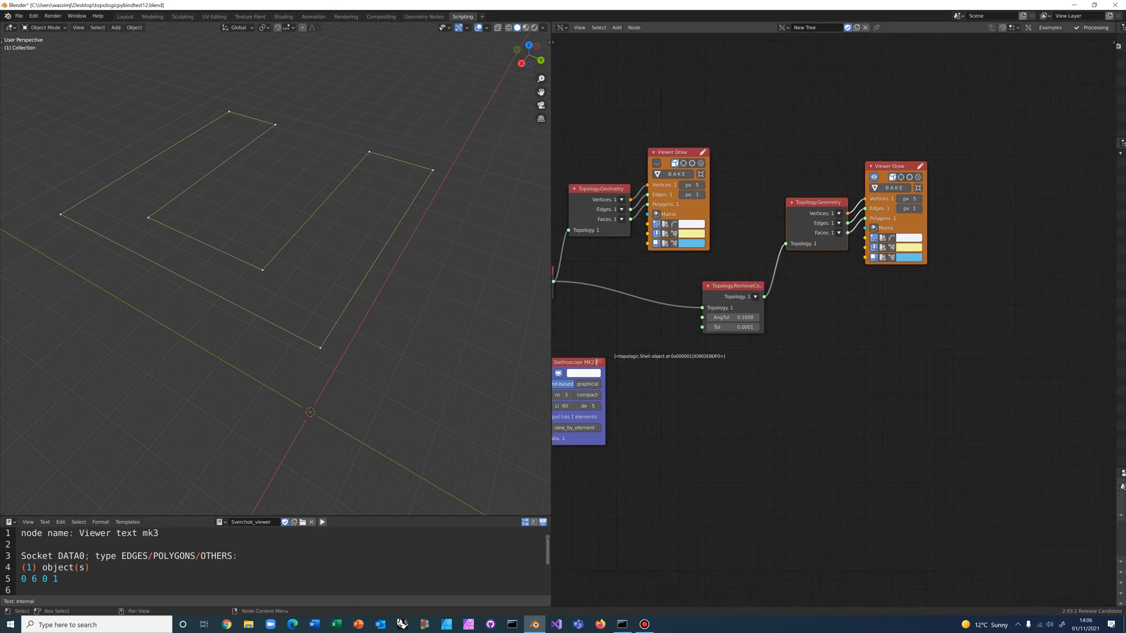
{"action": "key", "text": "alt+space"}
{"action": "type", "text": "face"}
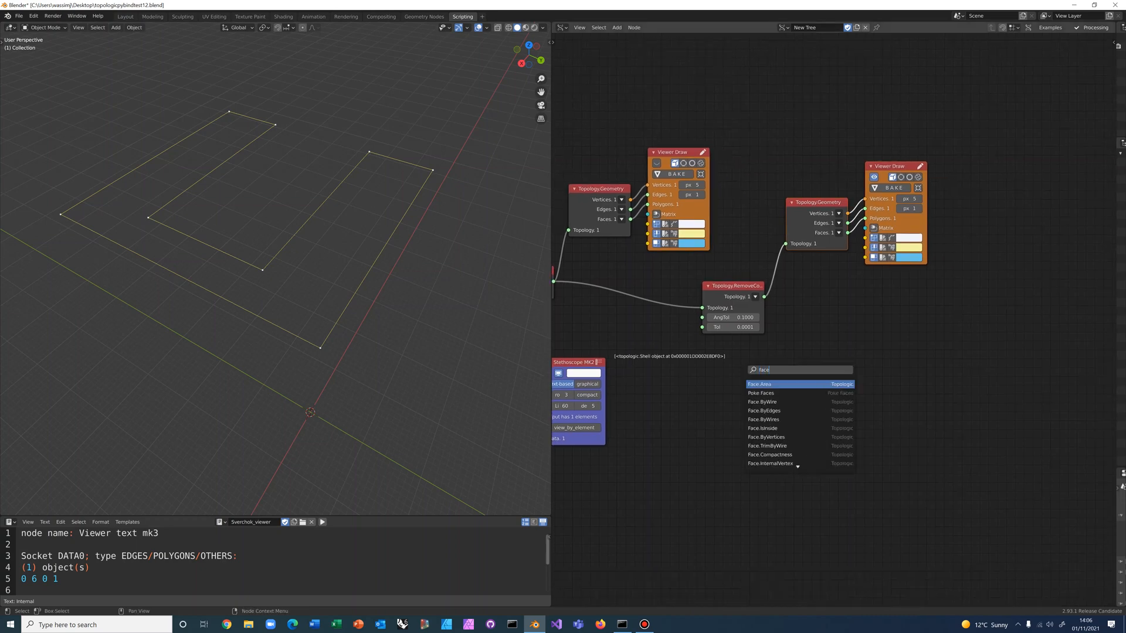
{"action": "type", "text": ".byw"}
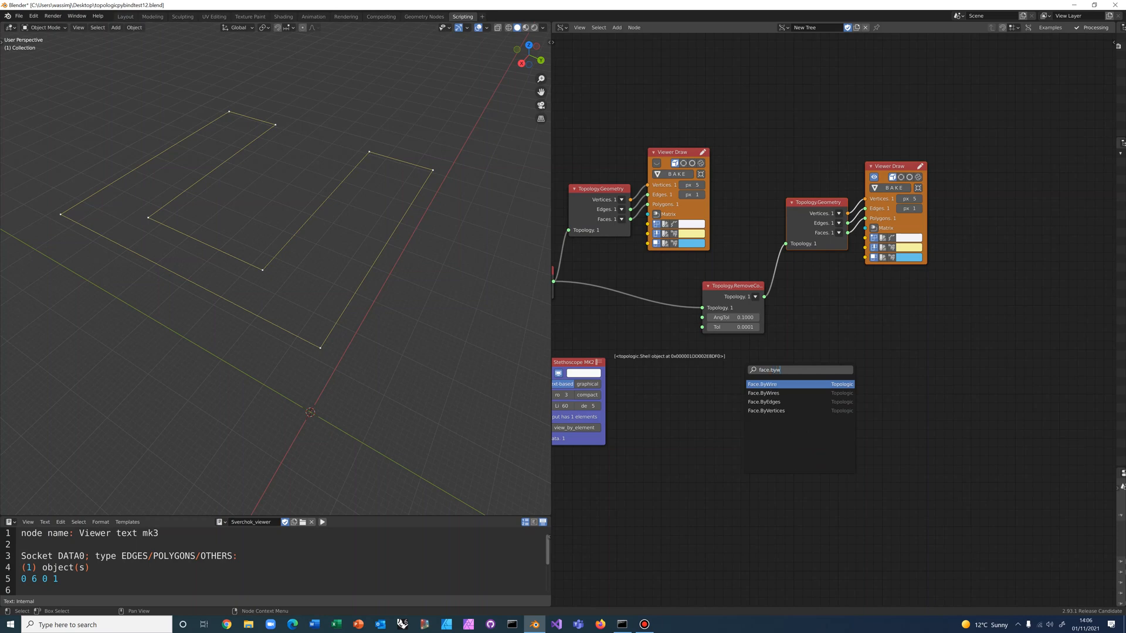
{"action": "key", "text": "Return"}
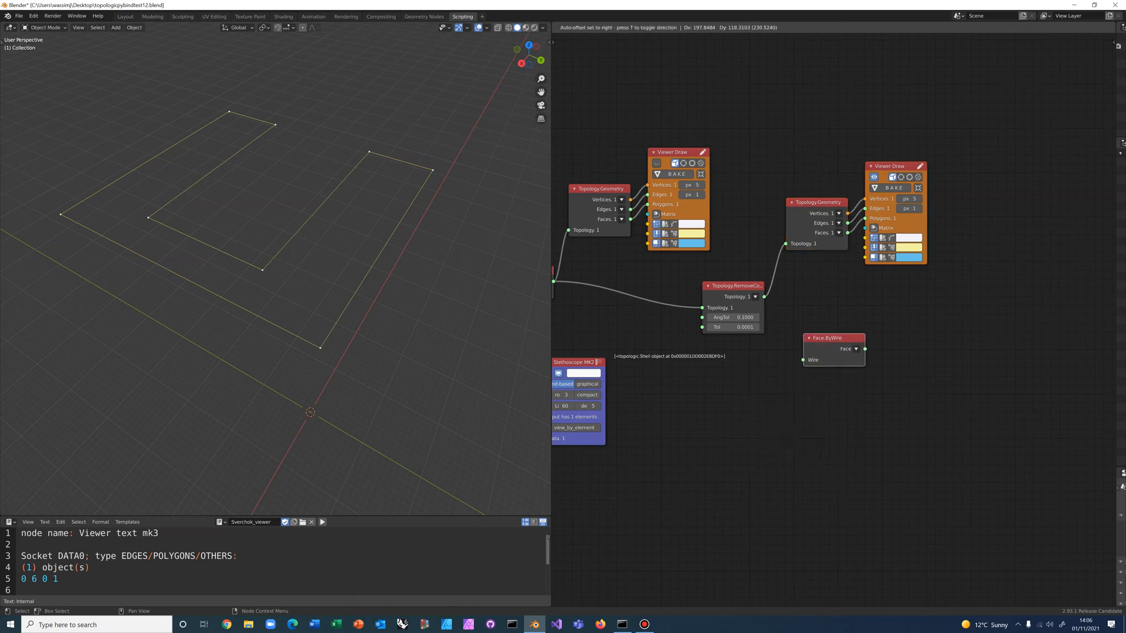
{"action": "left_click", "coordinate": [826, 328]}
{"action": "left_click_drag", "start_coordinate": [764, 296], "coordinate": [785, 243]}
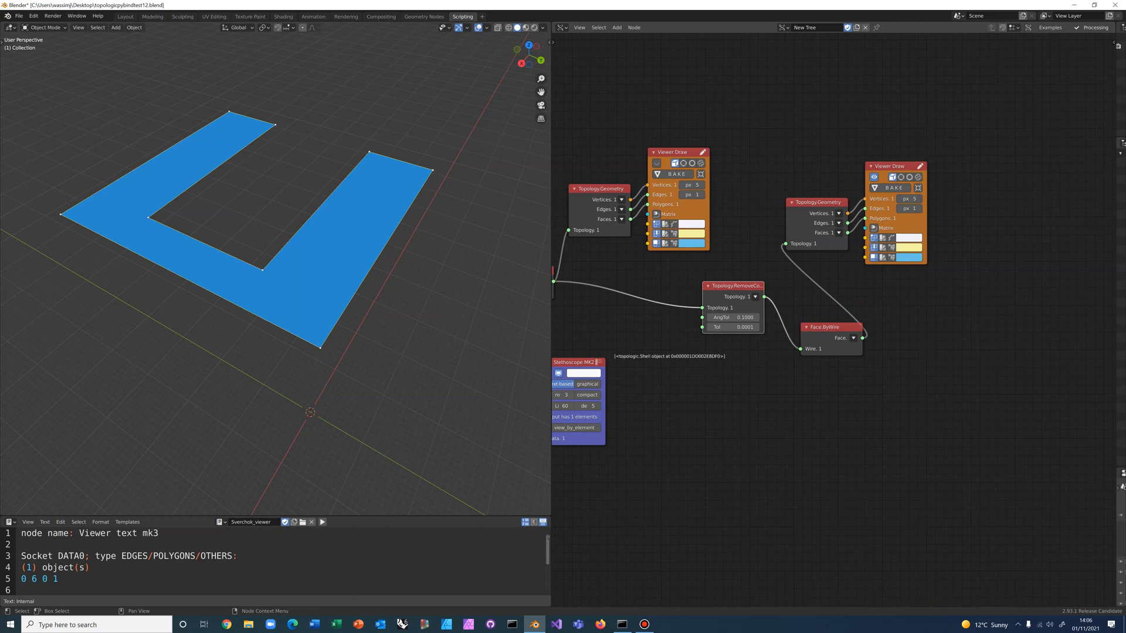